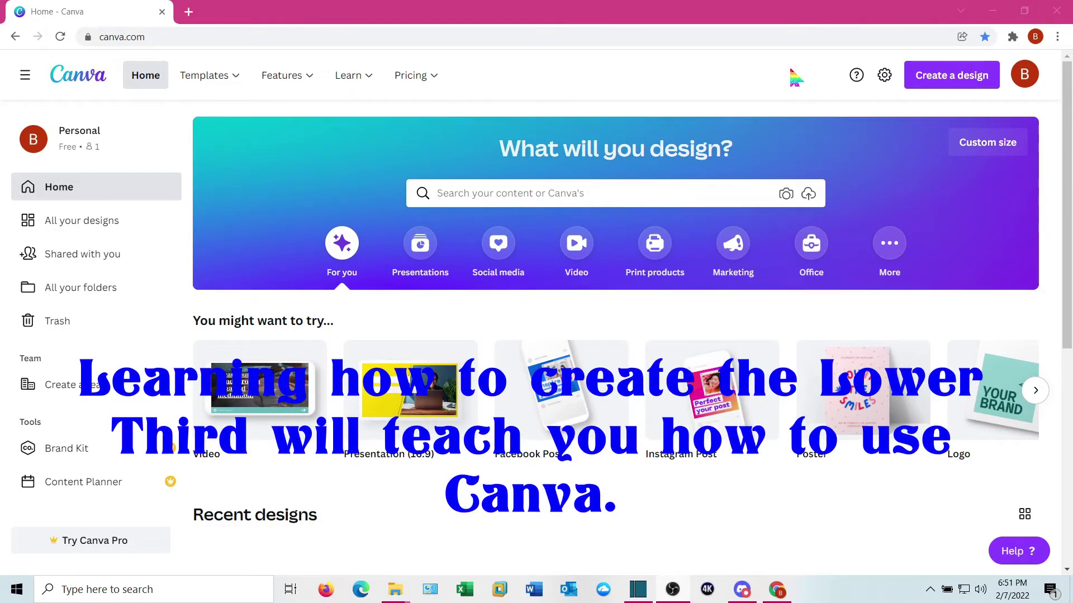
Step: Start a blank Canva video design, lengthen its page duration, and show the Uploads panel
left_click(957, 82)
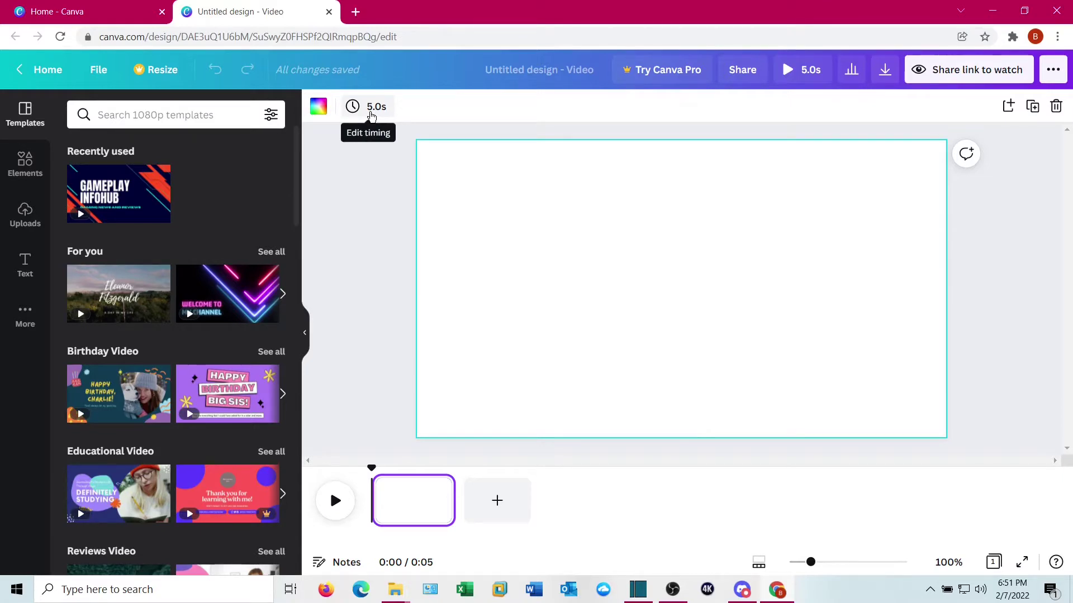
left_click(373, 109)
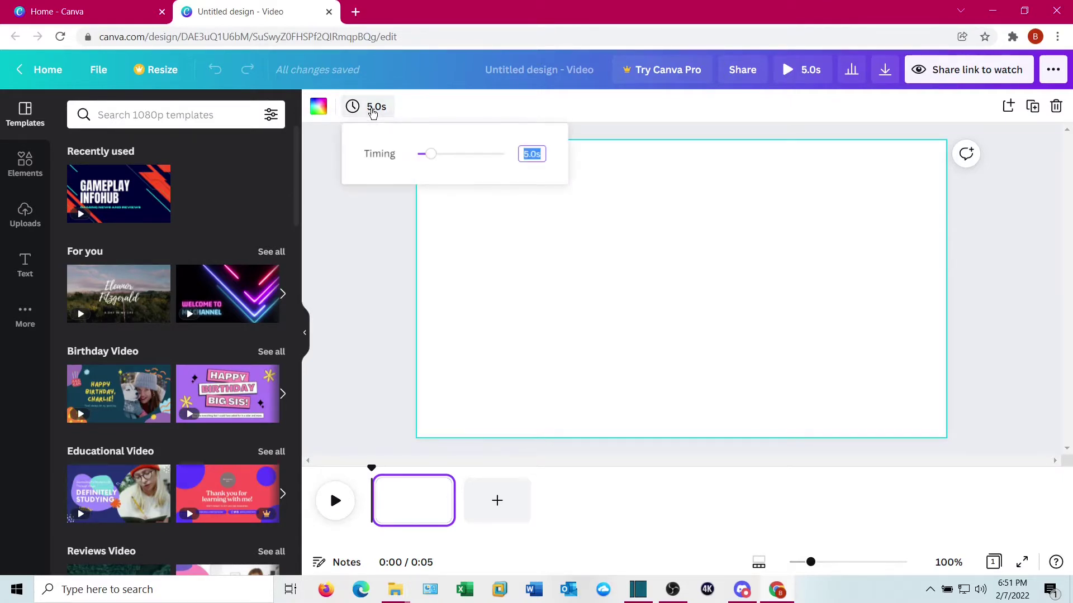
mouse_move(433, 159)
left_mouse_down()
mouse_move(462, 158)
mouse_move(433, 157)
left_mouse_up()
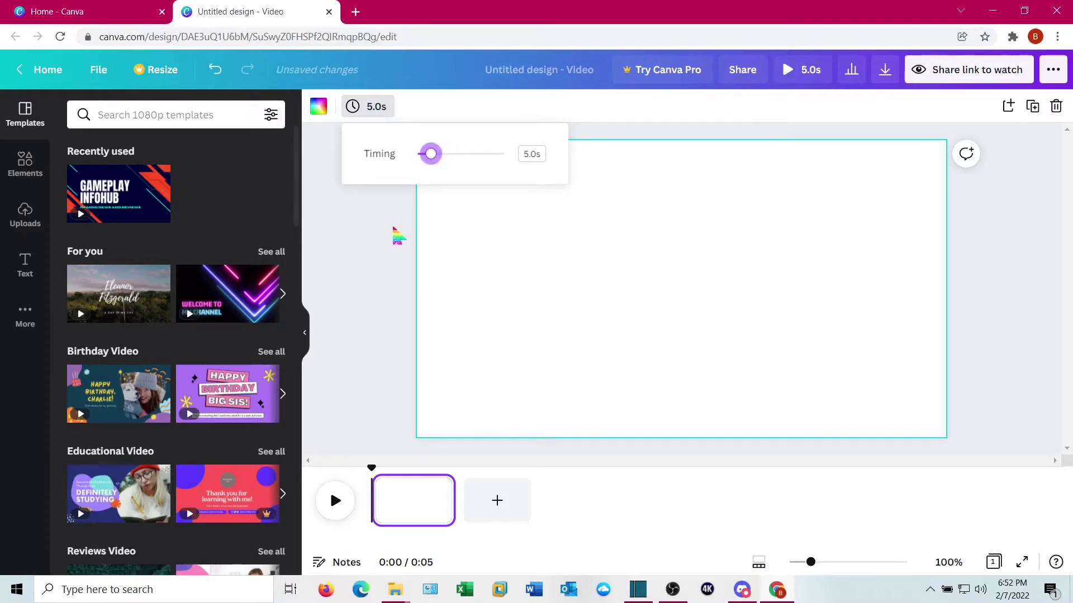
left_click(397, 236)
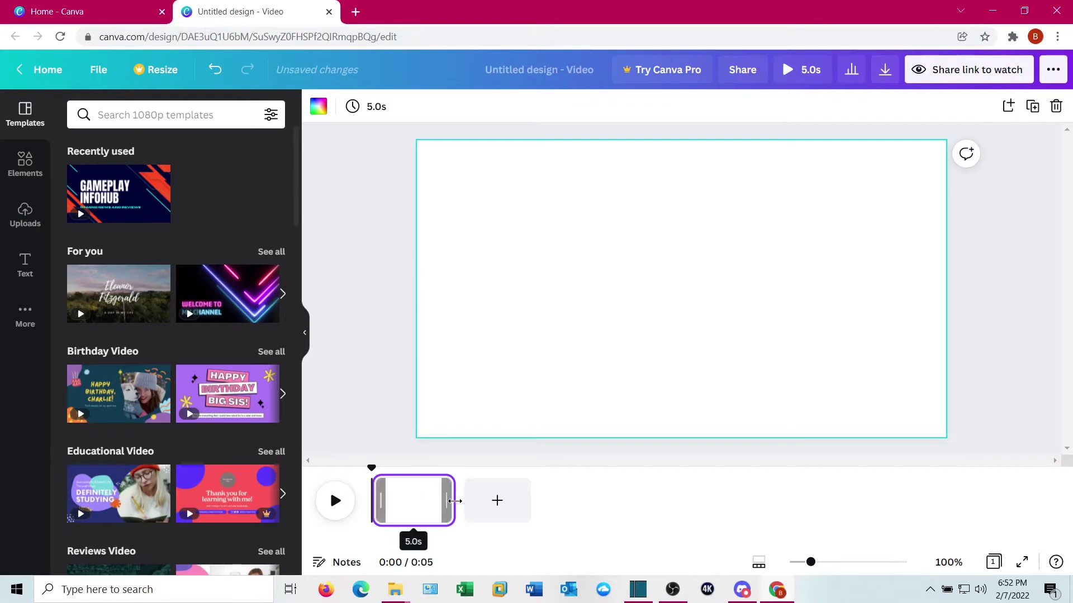
mouse_move(454, 501)
left_mouse_down()
mouse_move(543, 502)
mouse_move(456, 509)
left_mouse_up()
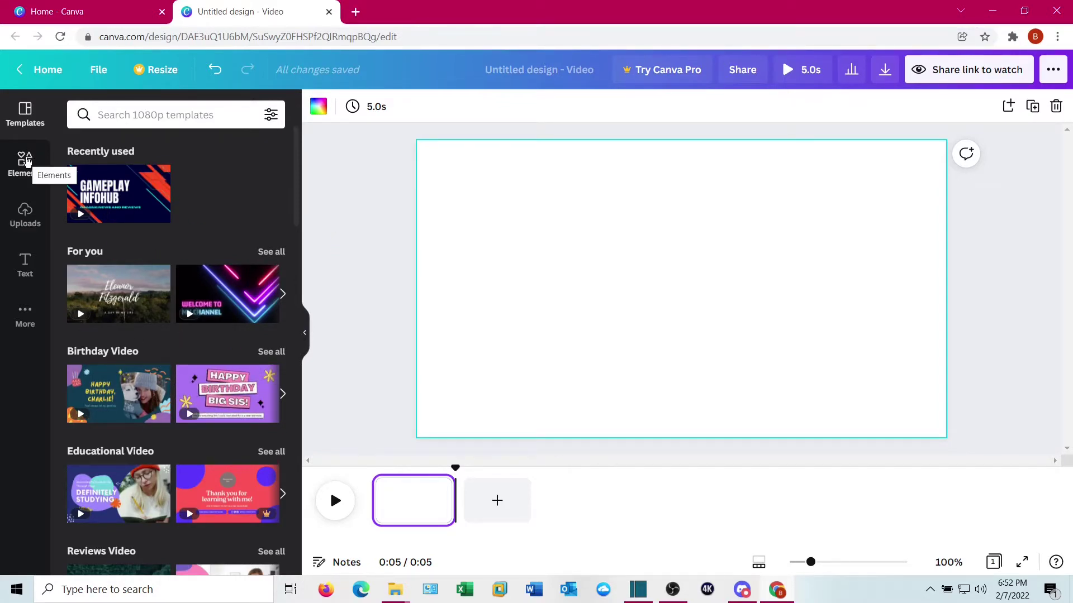
left_click(26, 162)
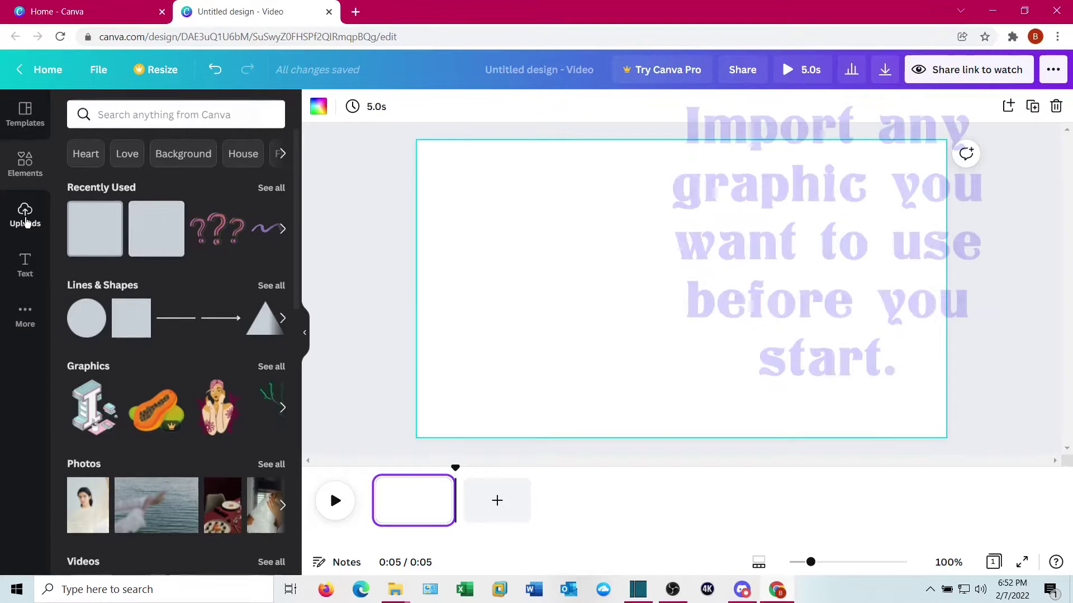
left_click(26, 221)
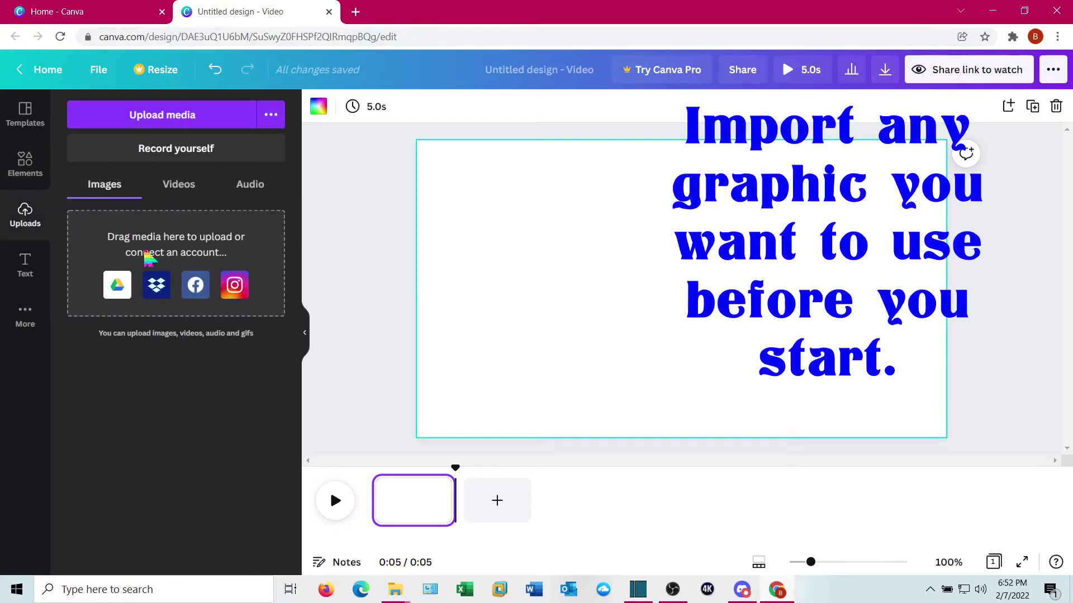
Step: Upload 'Light Bulb Face Blue Transparent Small 400' from the Canva Lower Thirds folder into Canva
left_click(395, 592)
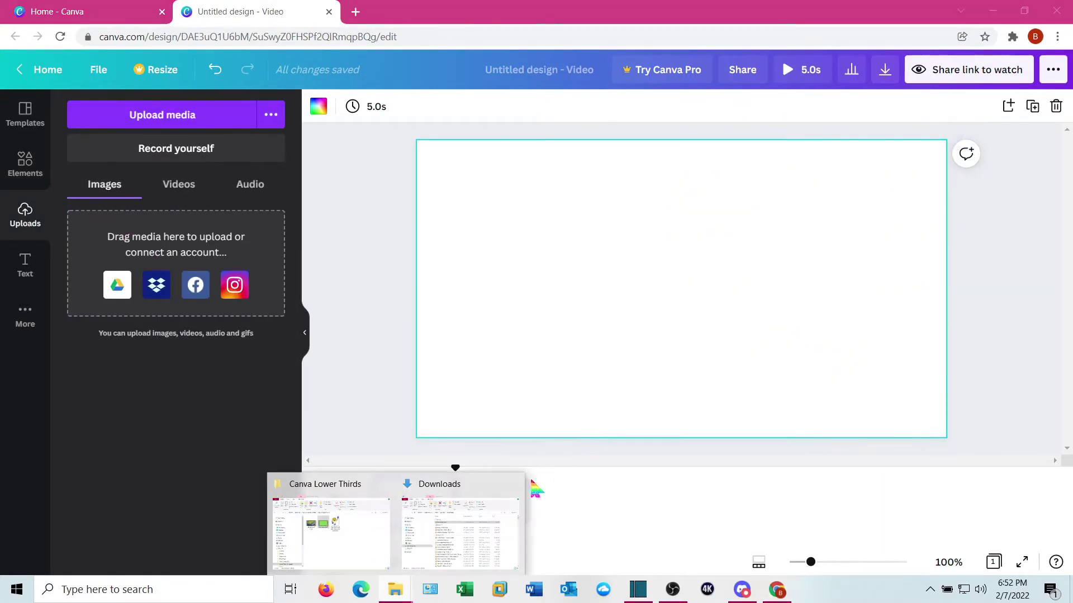
left_click(358, 541)
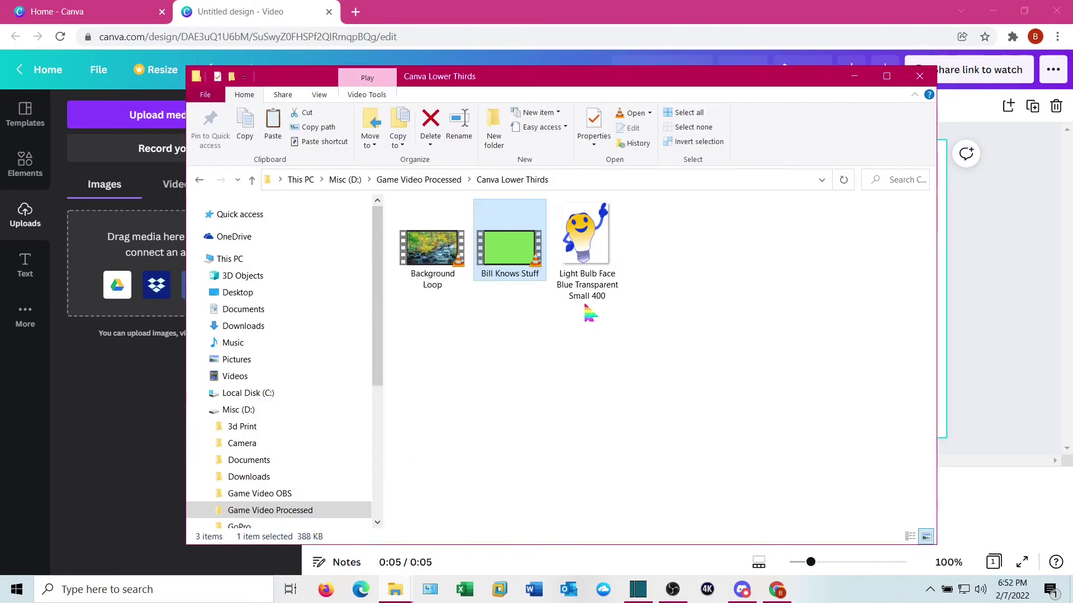
left_click_drag(587, 246, 142, 288)
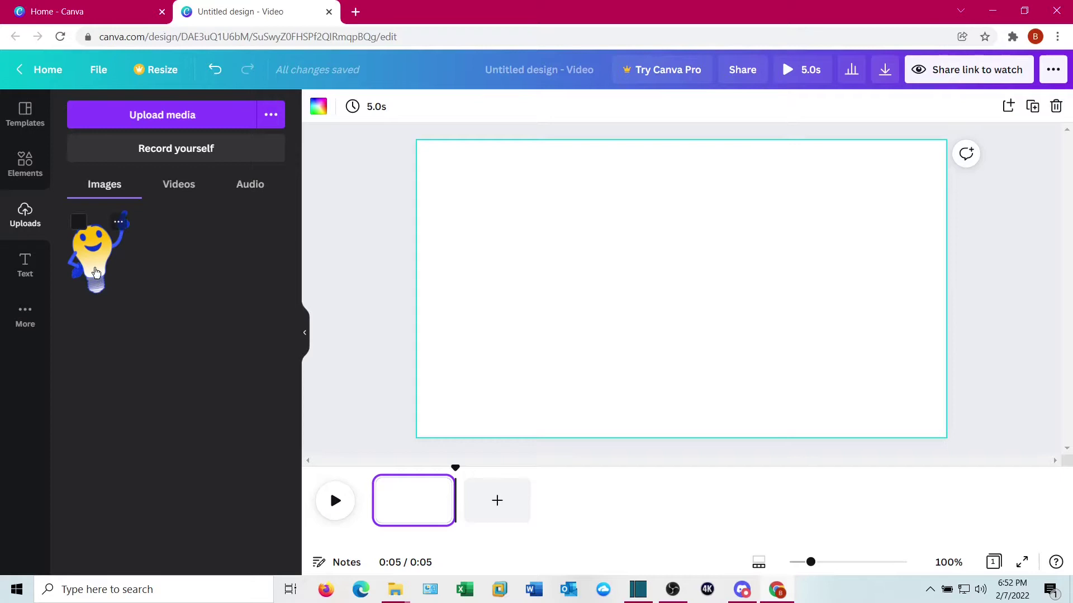
Step: Place the light bulb image small at the lower left, then show all Lines & Shapes
left_click_drag(92, 263, 472, 299)
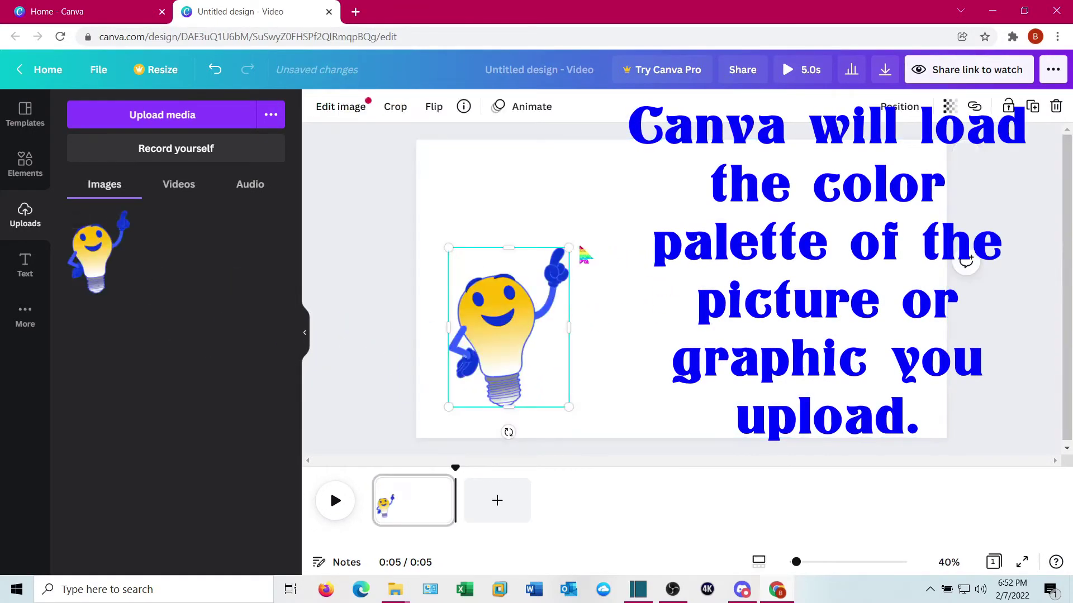
left_click_drag(569, 248, 535, 339)
mouse_move(474, 363)
left_mouse_down()
mouse_move(484, 347)
mouse_move(473, 355)
left_mouse_up()
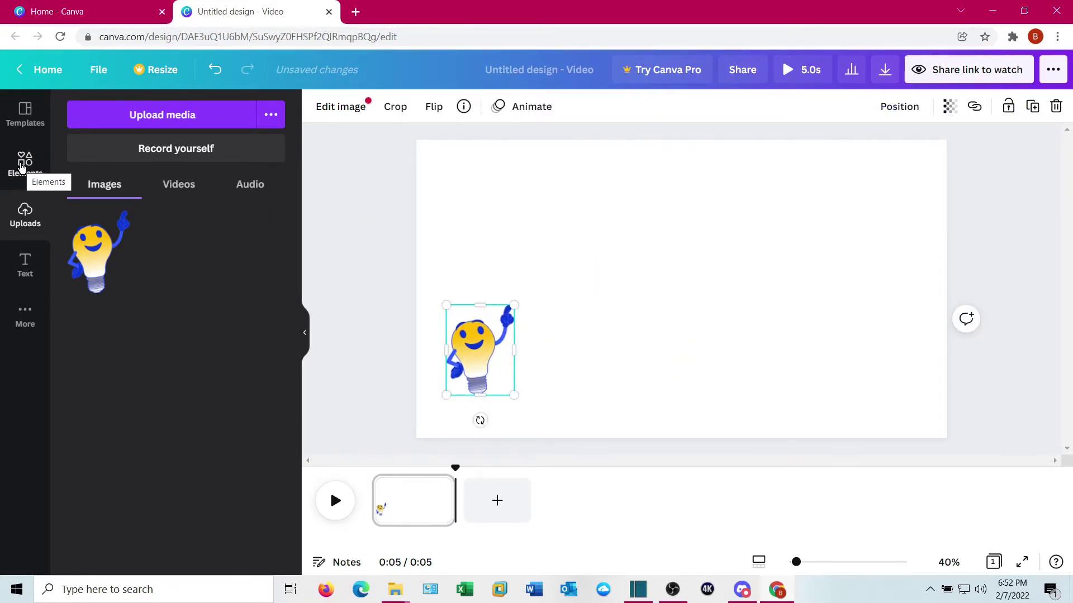
left_click(22, 166)
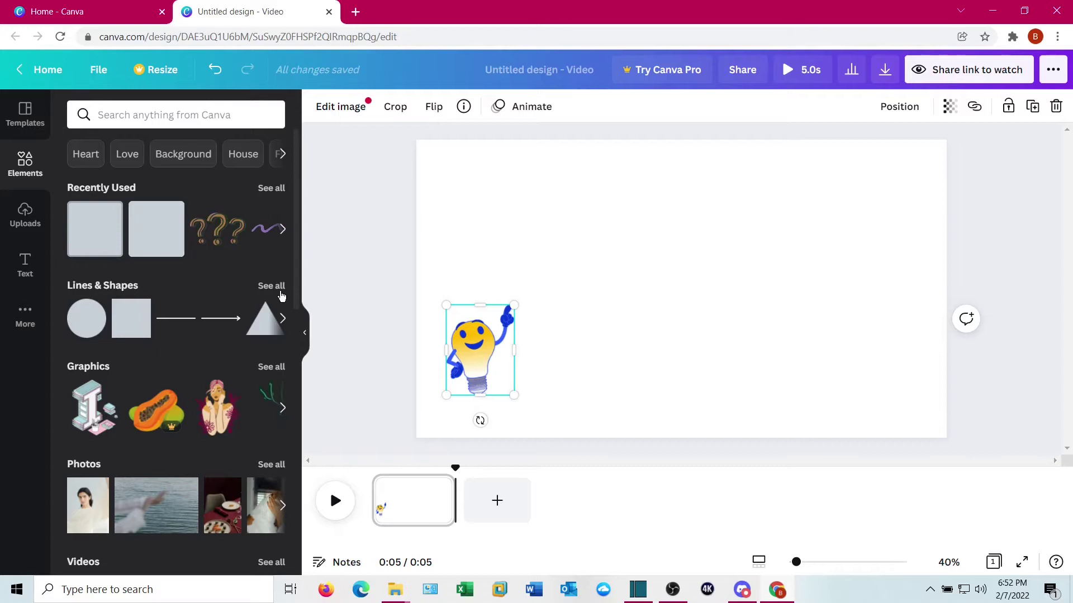
left_click(272, 286)
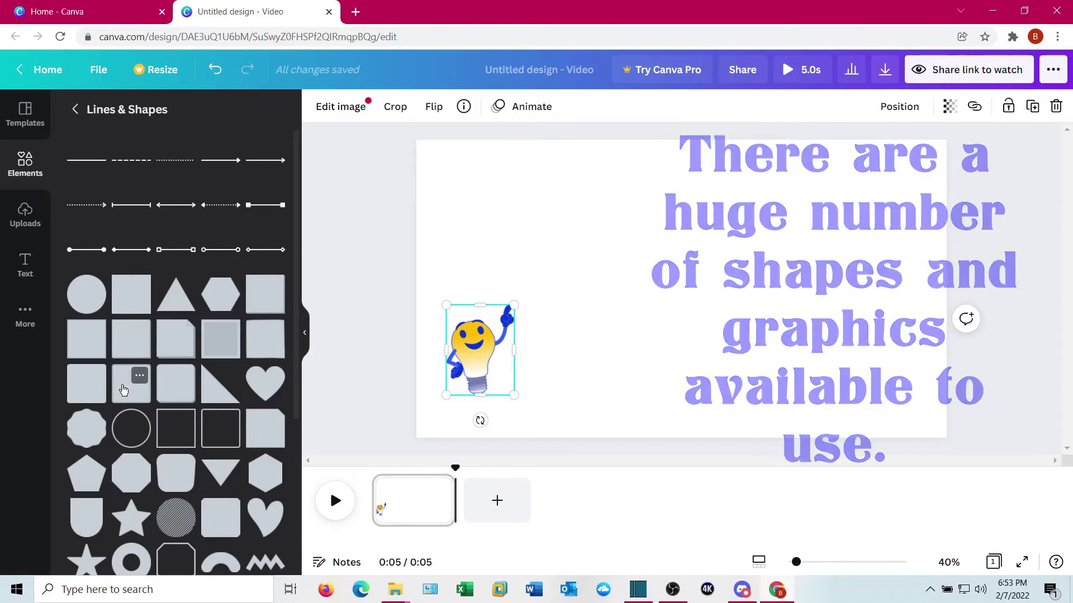
Step: Add a rounded square with light teal fill and dark blue border, stretched into a wide bar
left_click_drag(137, 406, 571, 263)
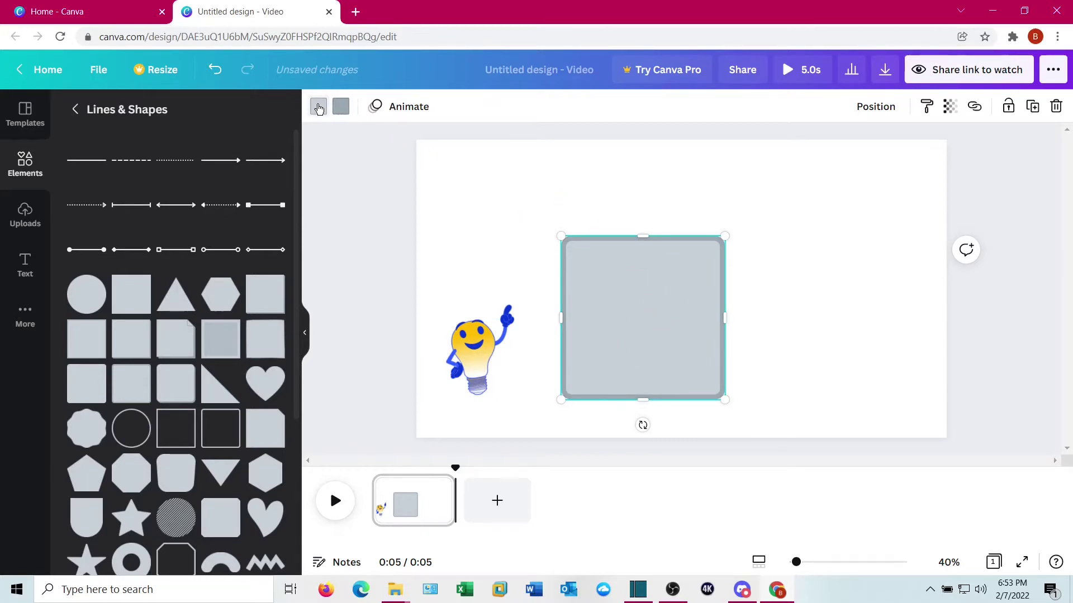
left_click(318, 108)
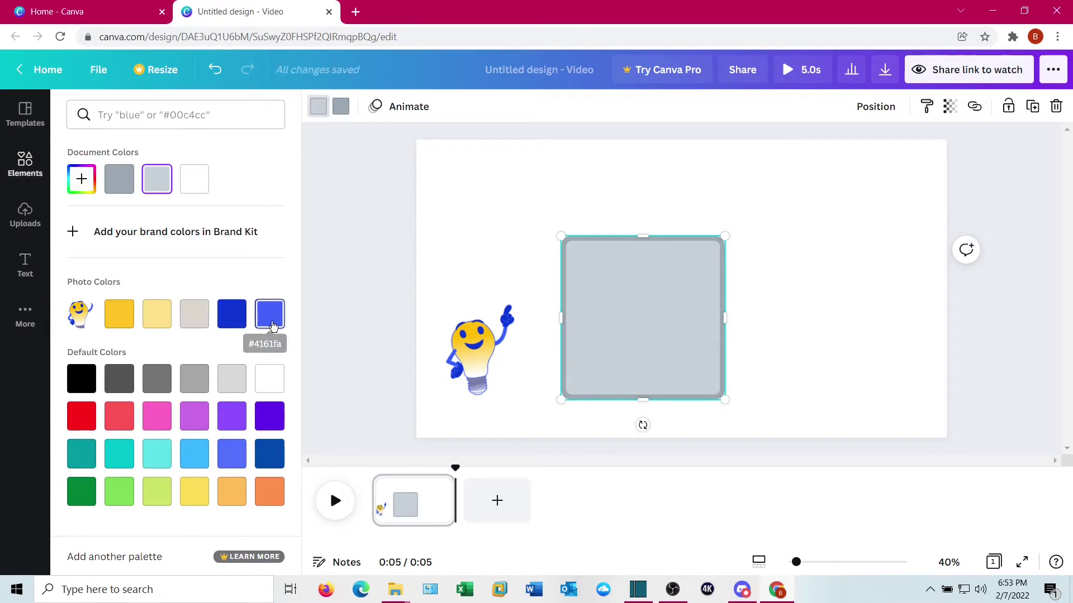
left_click(158, 456)
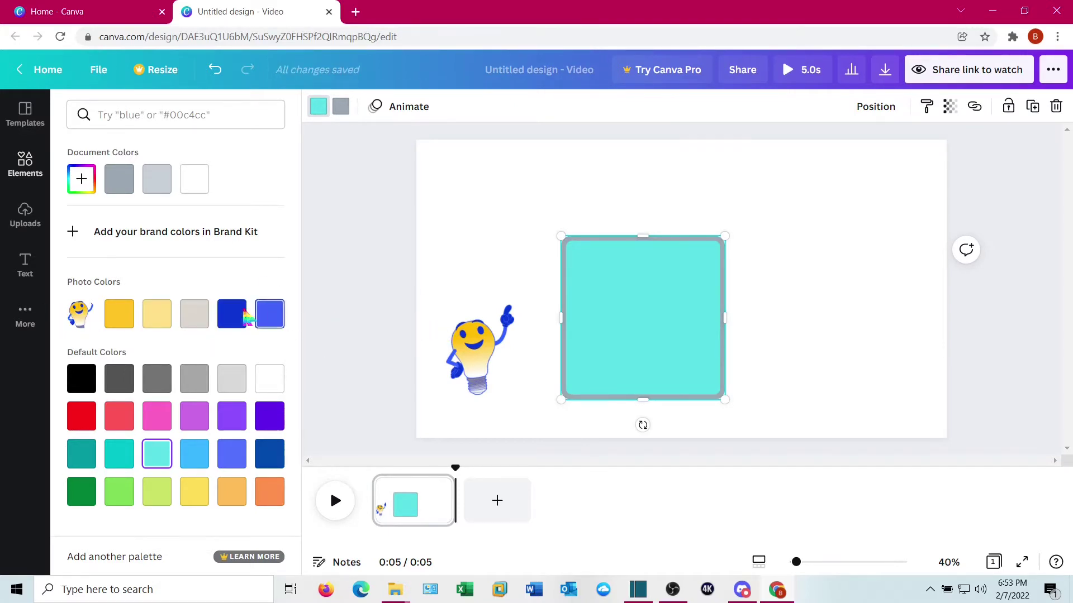
left_click(342, 106)
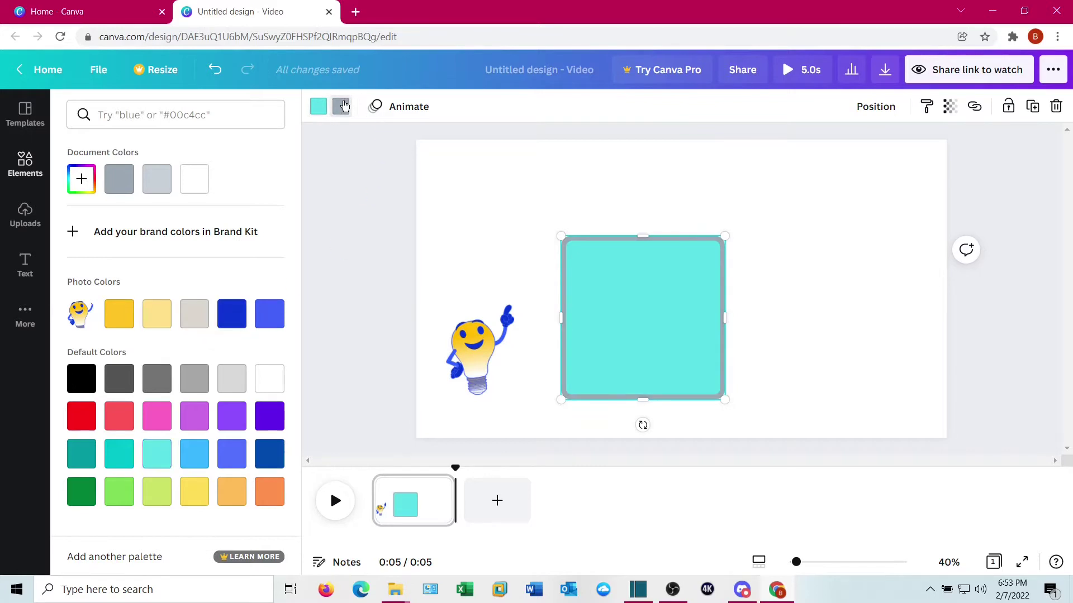
left_click(237, 323)
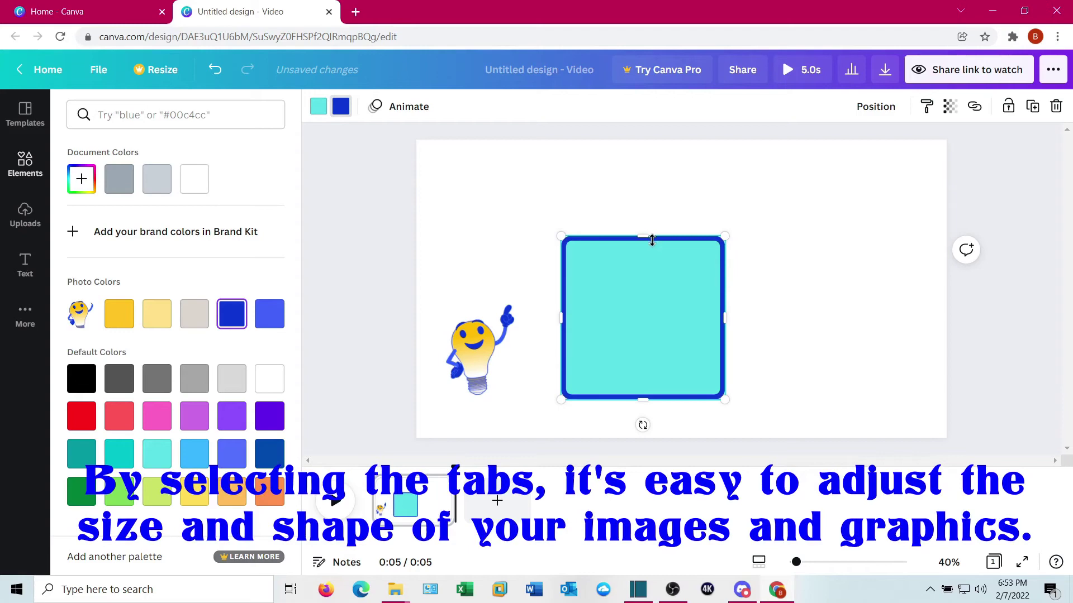
left_click_drag(643, 236, 633, 349)
left_click_drag(727, 372, 691, 365)
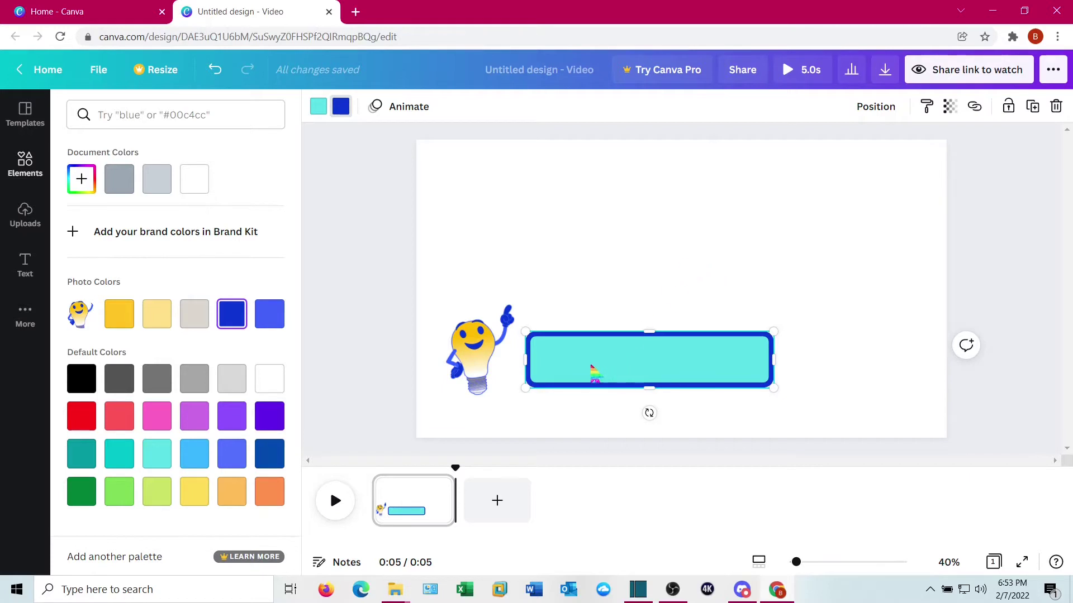
Step: Add a heading above the teal bar containing the channel title, then select its text
left_click(26, 265)
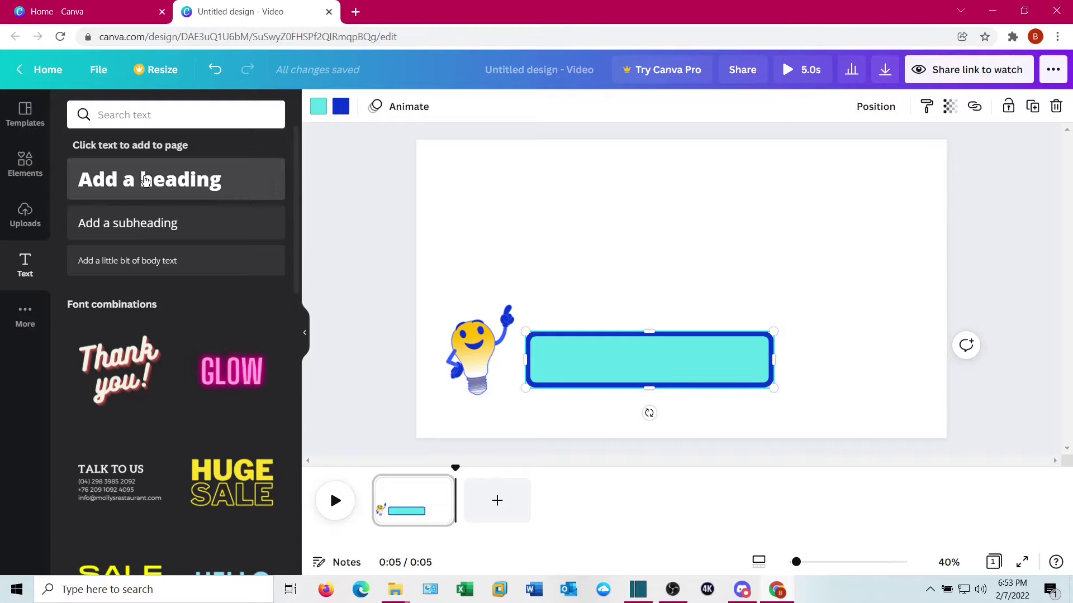
left_click_drag(139, 181, 601, 285)
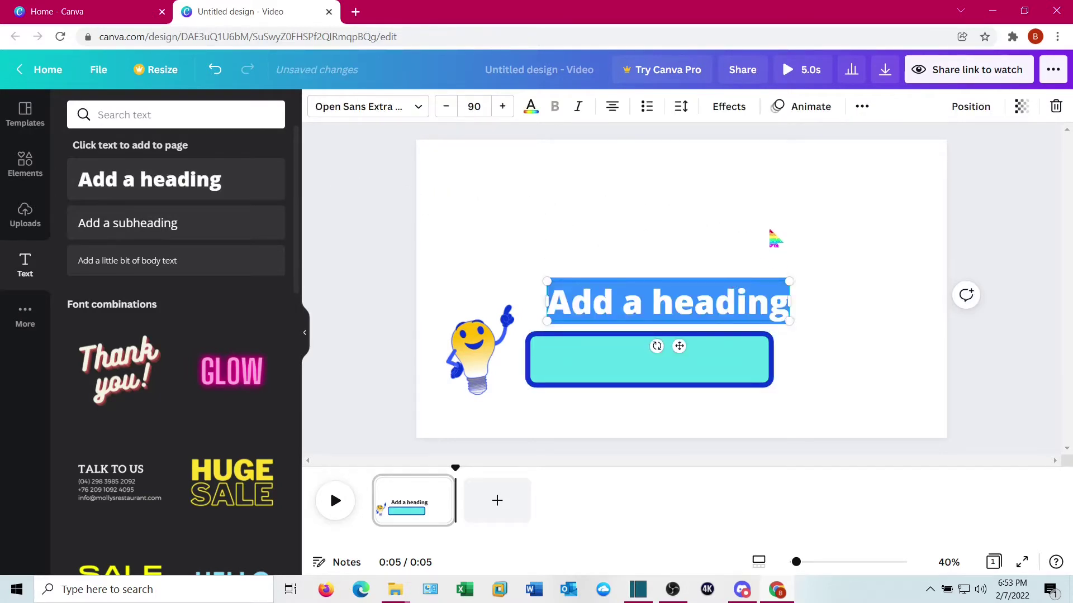
type("Bil")
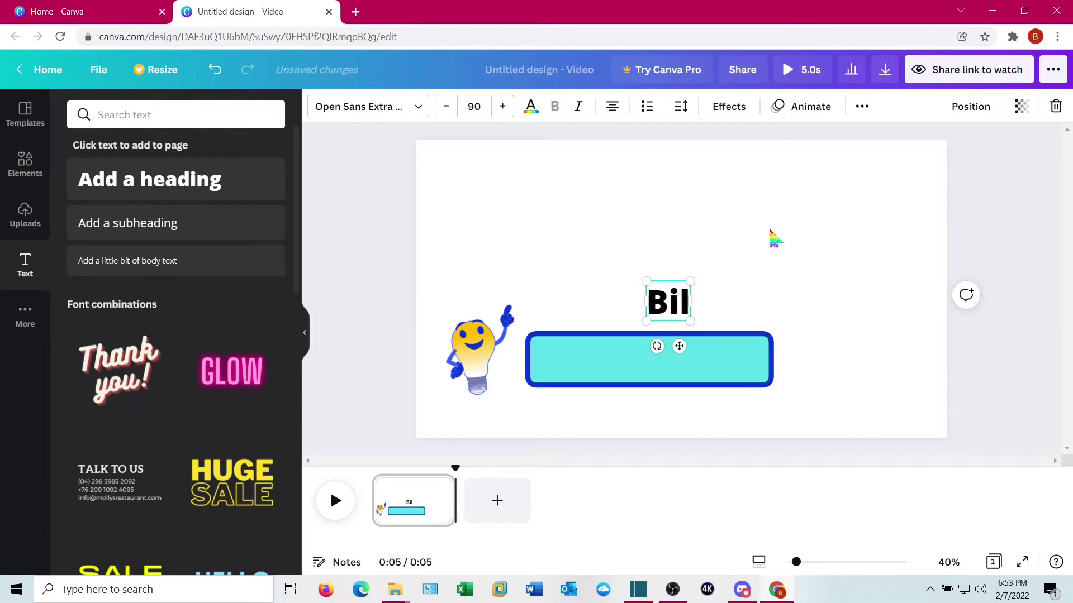
type("l Knows")
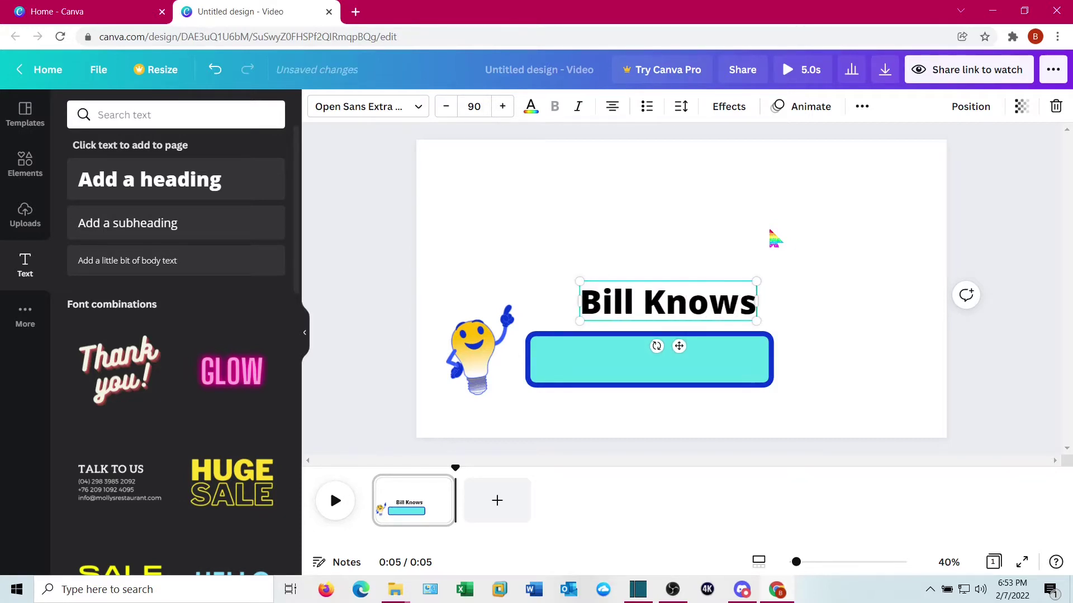
type(" Stuff")
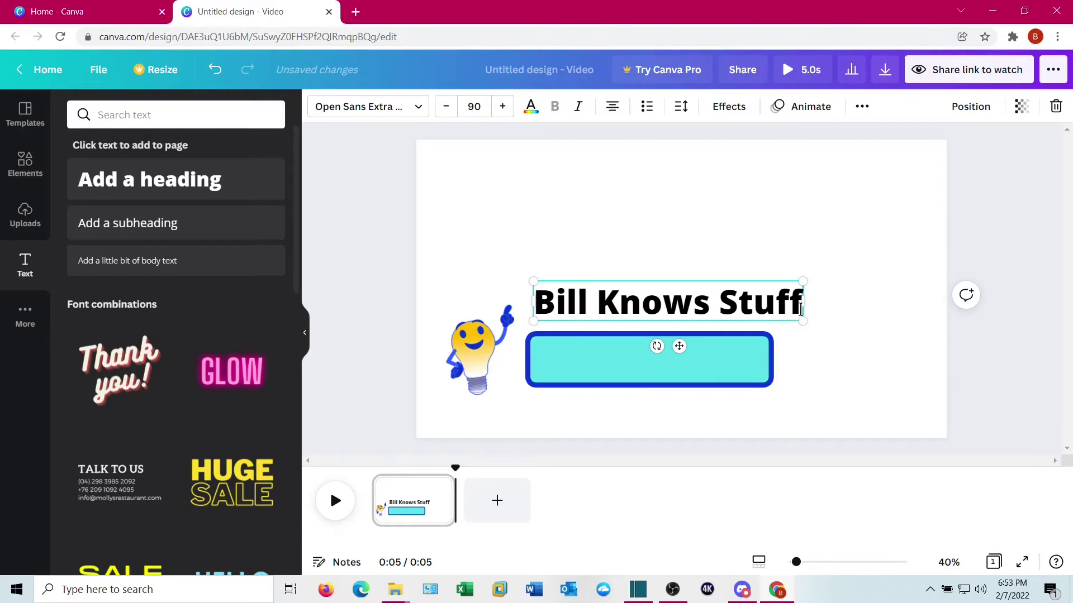
left_click_drag(800, 311, 522, 297)
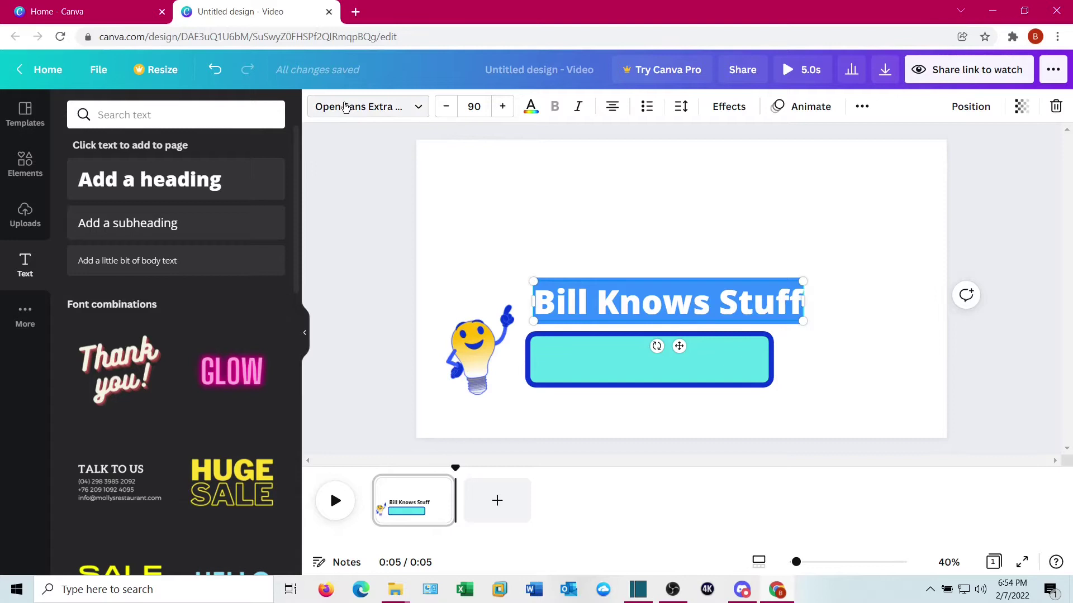
Step: Restyle the title in the Gagalin font and the mascot's dark blue
left_click(414, 114)
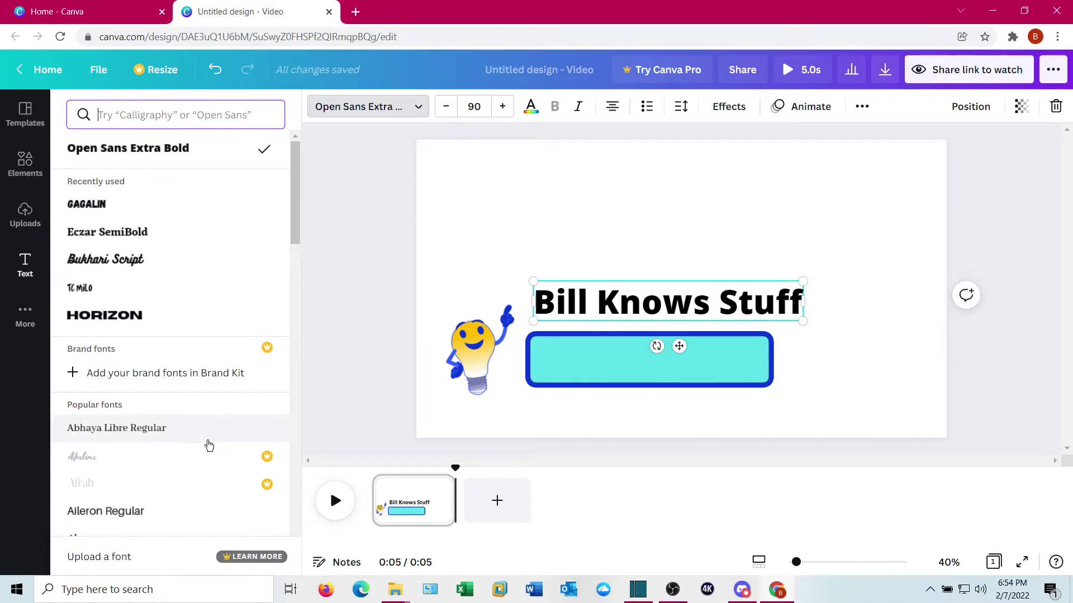
left_click(106, 206)
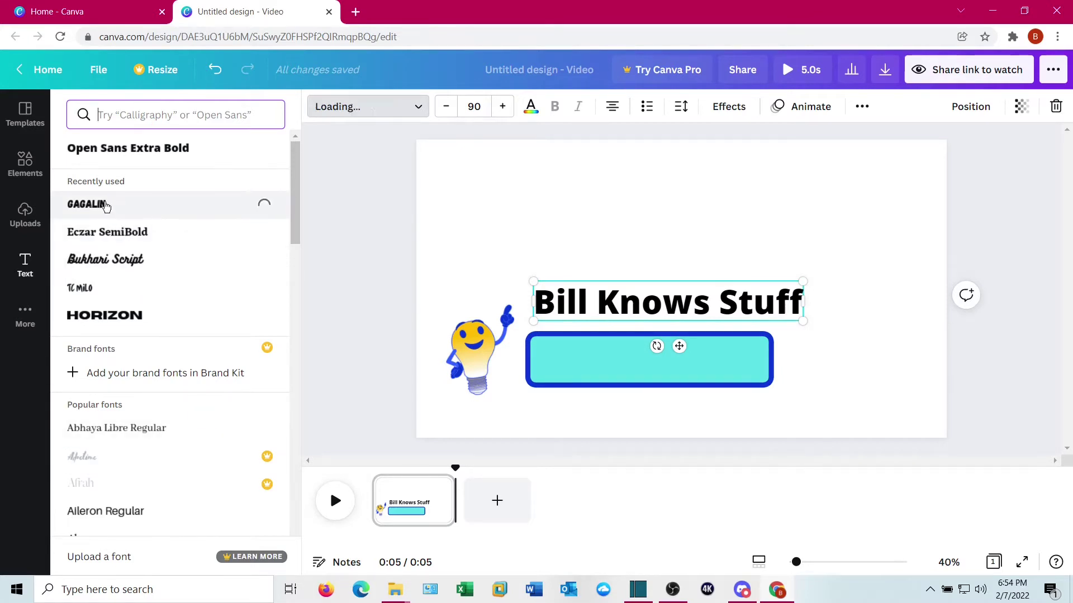
left_click(533, 108)
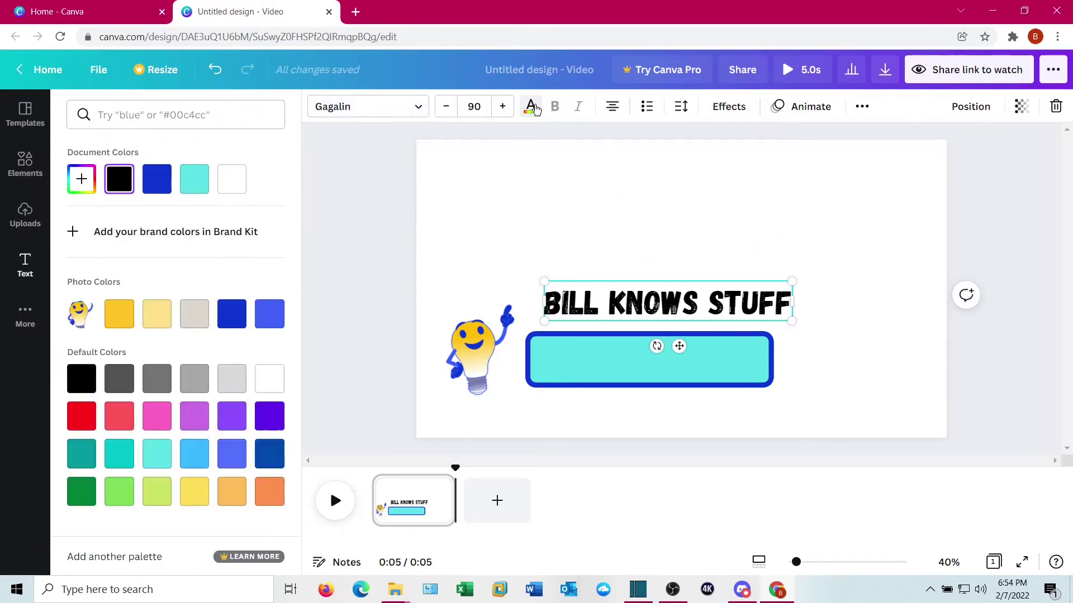
left_click(234, 317)
left_click(234, 317)
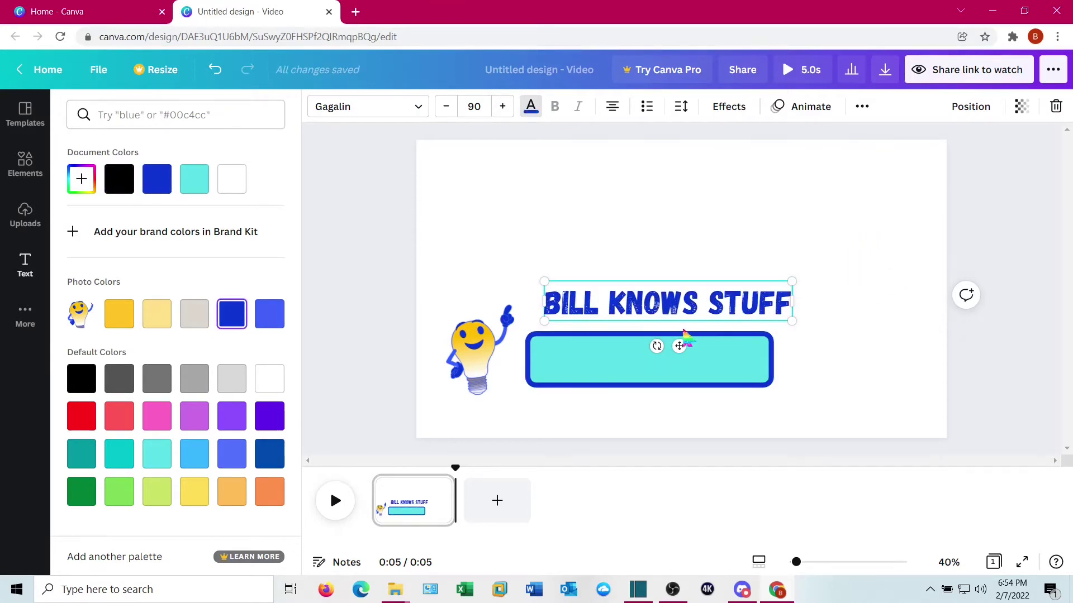
Step: Move the title into the cyan bar, shrink it to fit, and centre it
left_click_drag(678, 346, 668, 390)
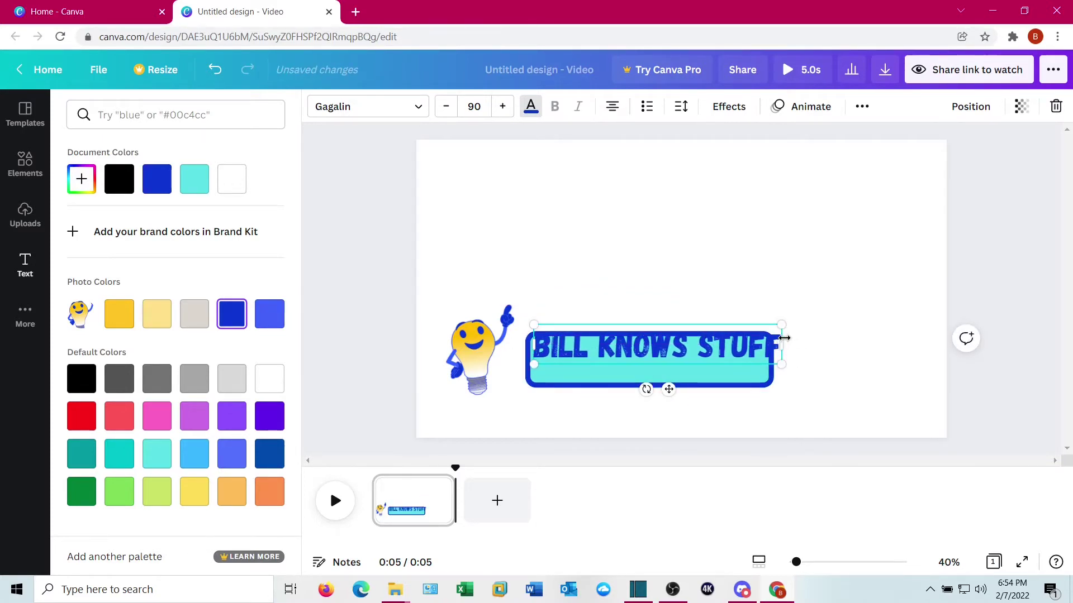
left_click_drag(785, 325, 750, 335)
left_click_drag(655, 390, 670, 391)
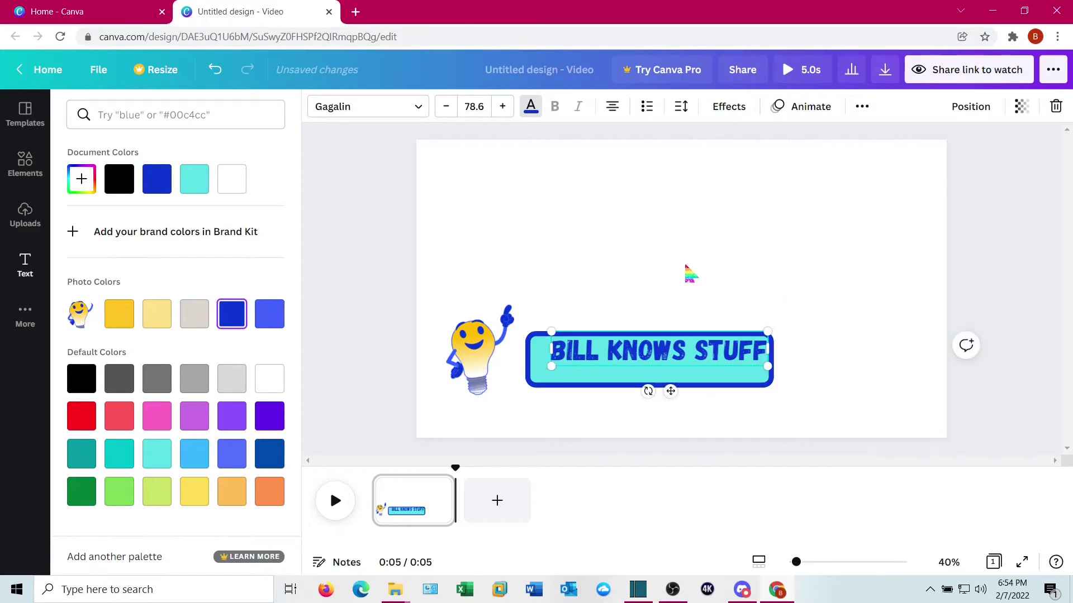
Step: Add a subheading reading 'Subscribe? I need Friends!' near the page centre
left_click(22, 273)
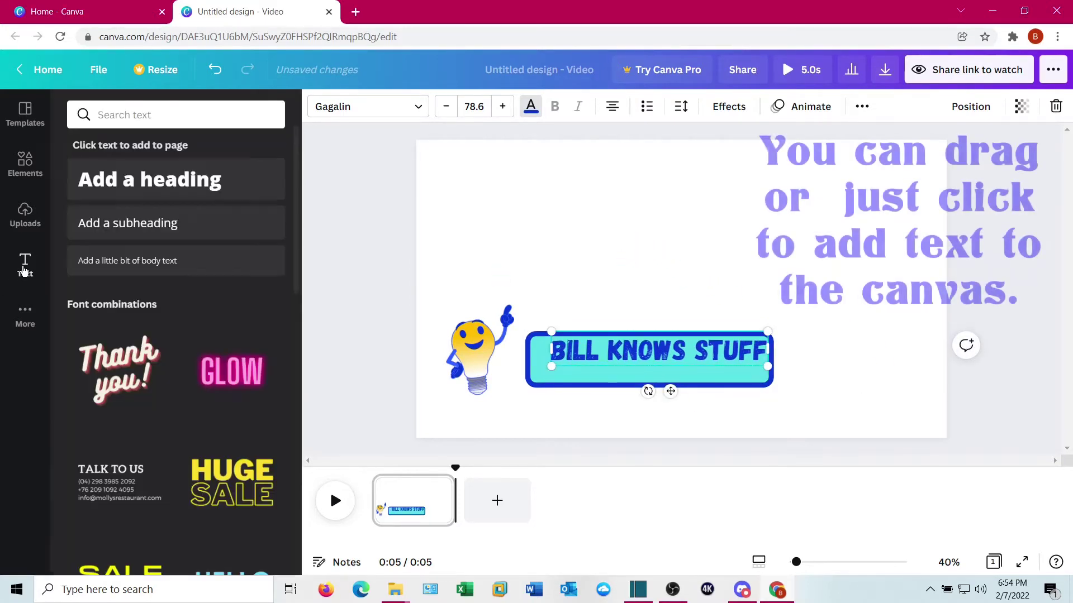
left_click(147, 225)
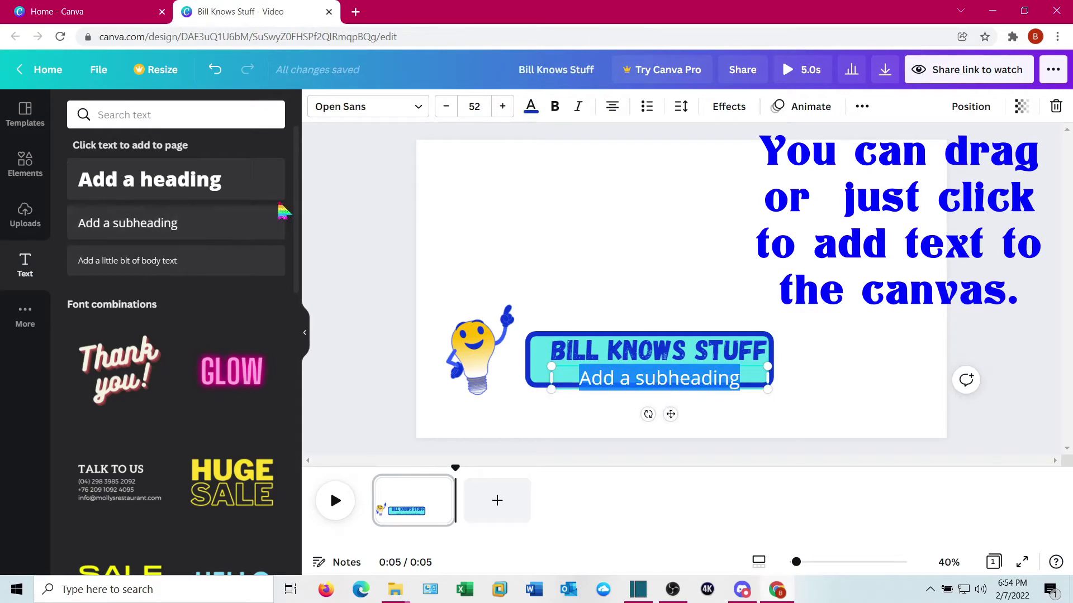
left_click_drag(170, 237, 656, 255)
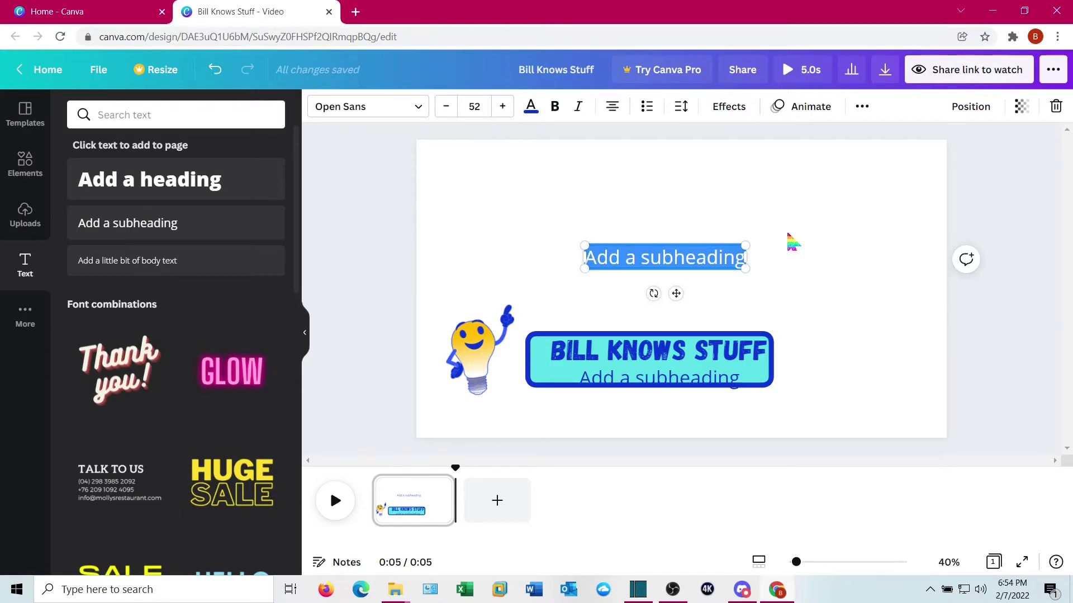
type("Subs")
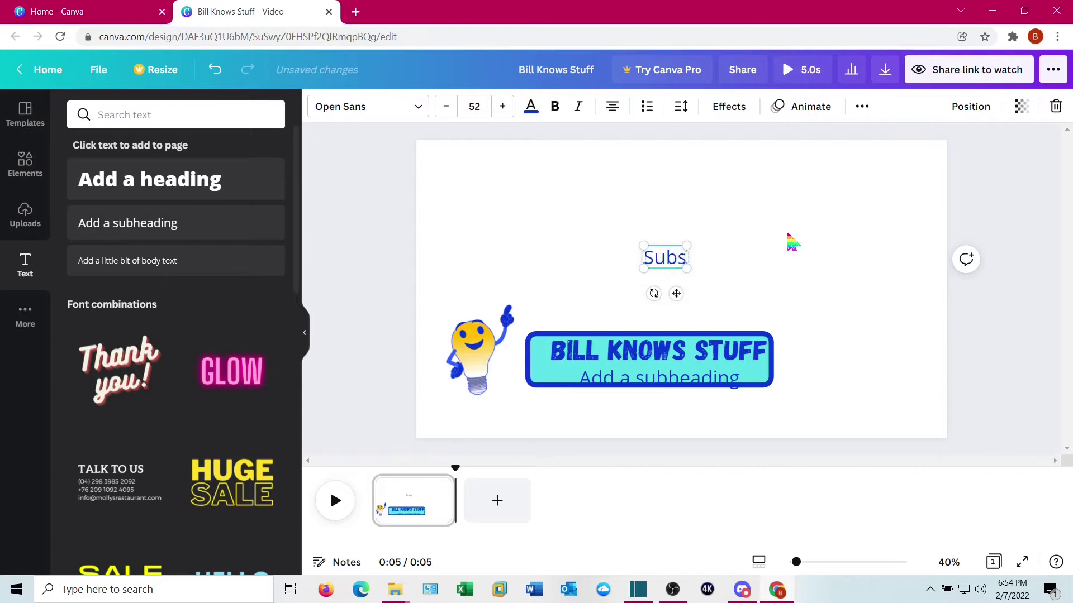
type("cribe")
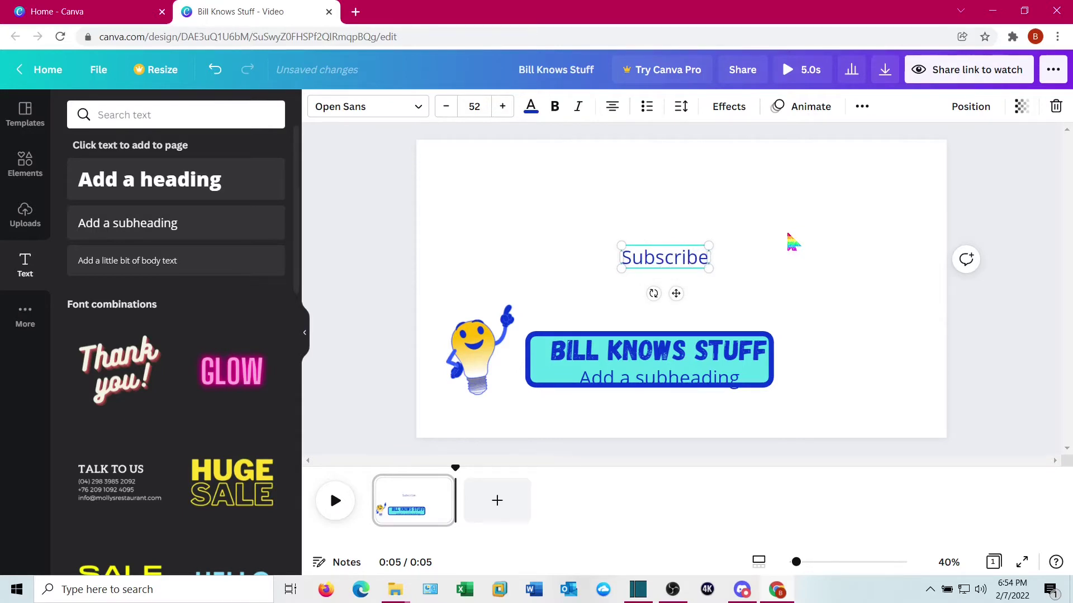
type("?")
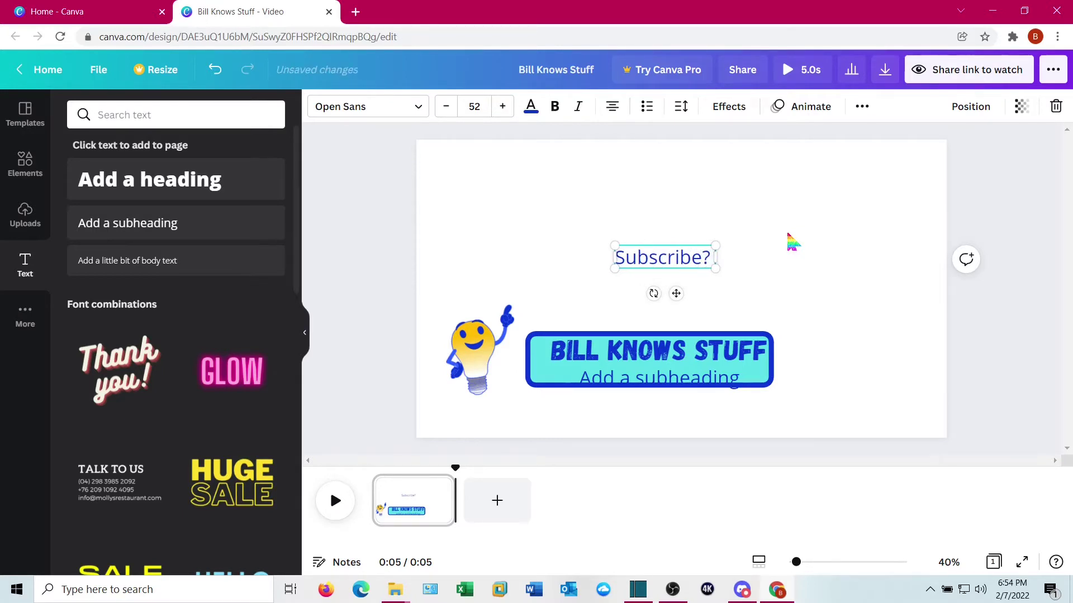
type(" I n")
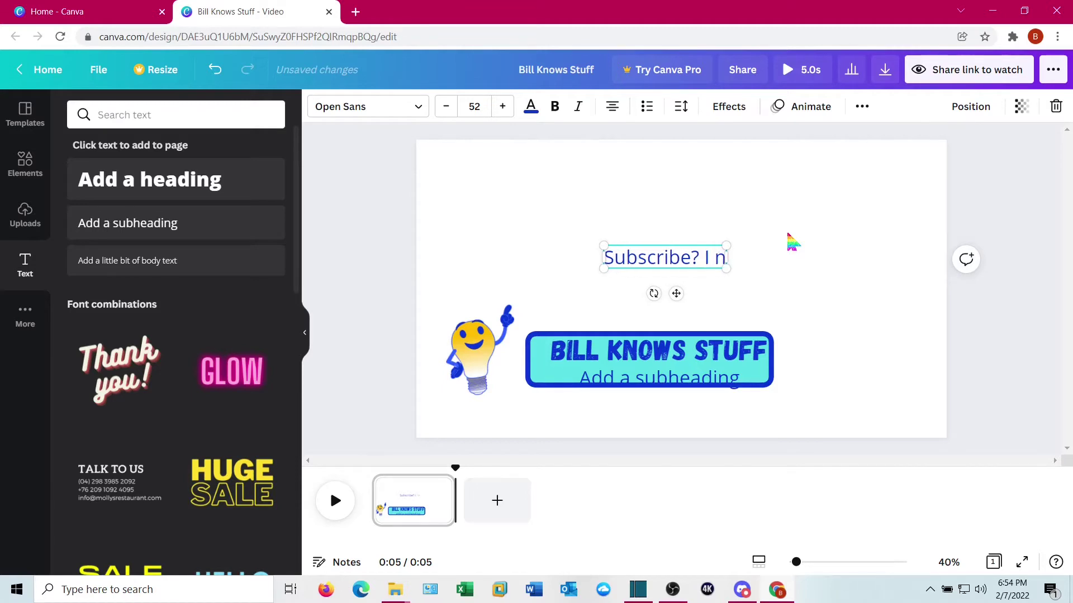
type("eed Friends")
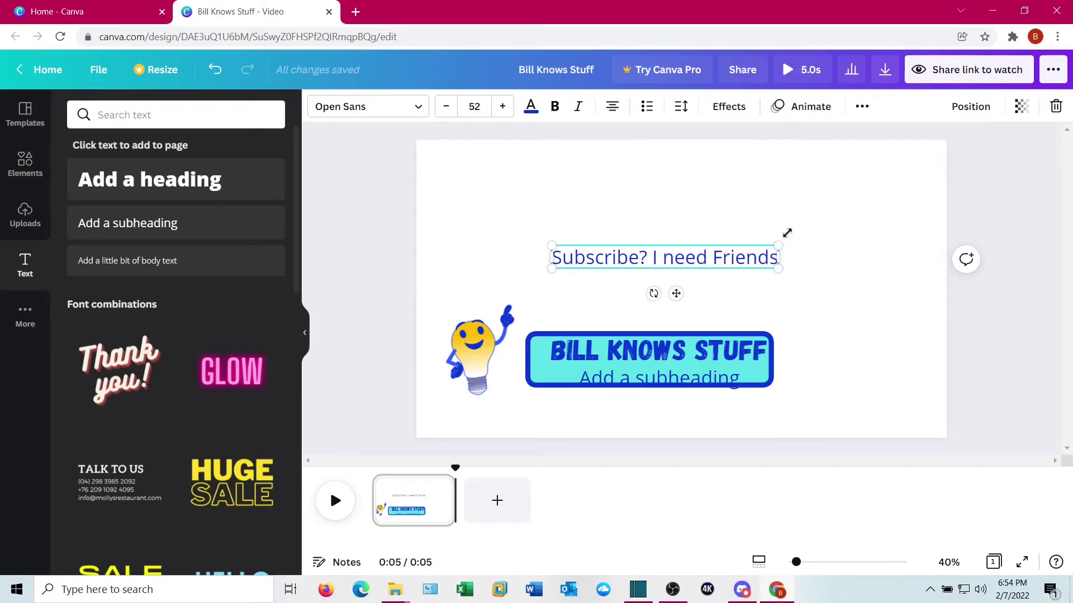
type("!")
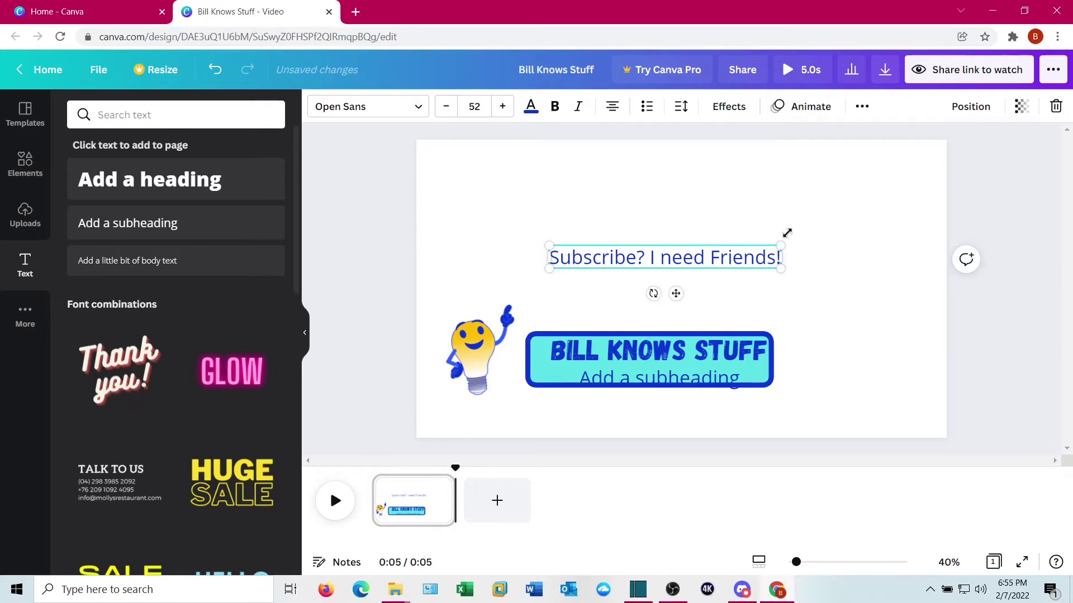
key("Return")
key("BackSpace")
Step: Delete the leftover placeholder subheading and reselect the Subscribe text
left_click(700, 395)
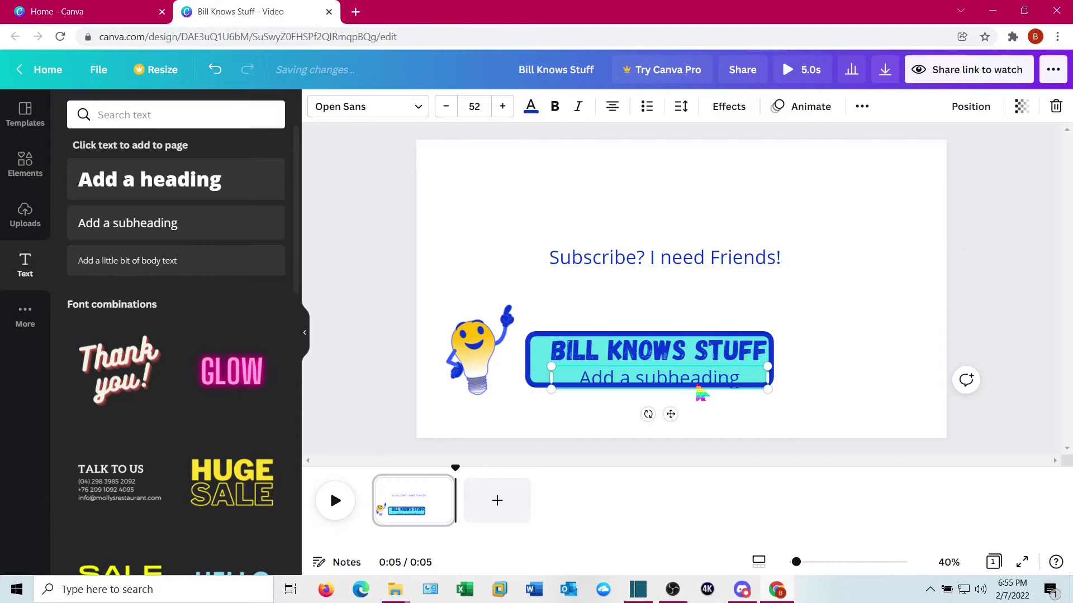
key("Delete")
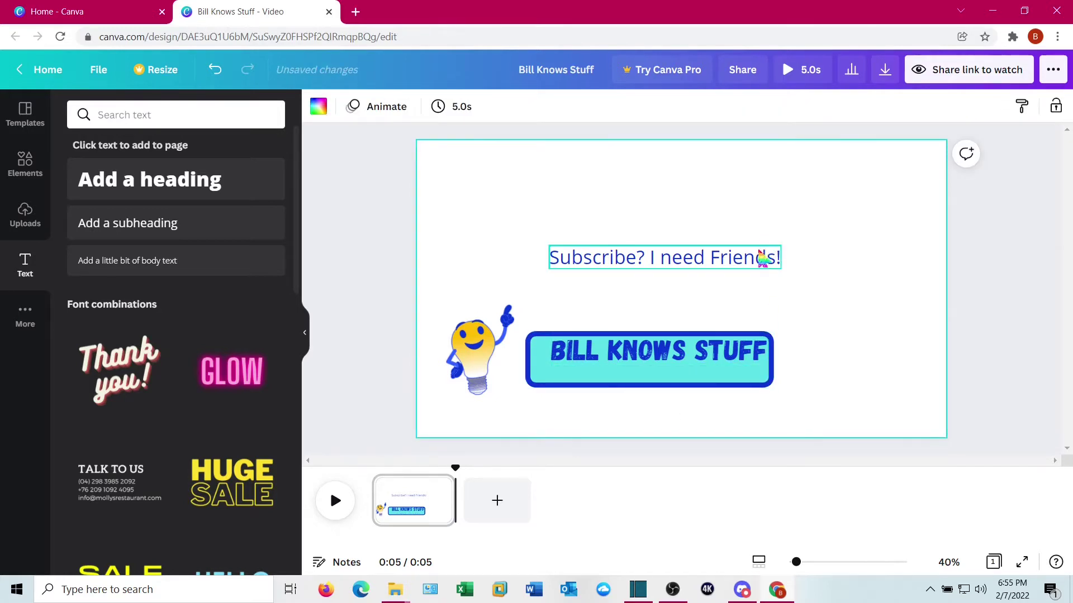
left_click(759, 262)
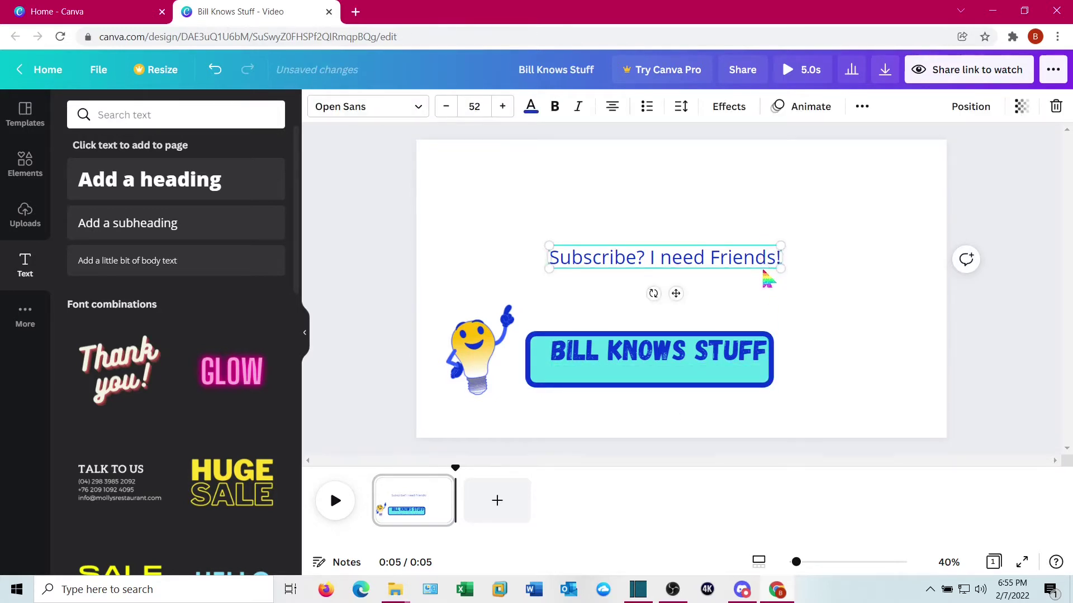
Step: Make the Subscribe line red in the Gagalin font
left_click(414, 108)
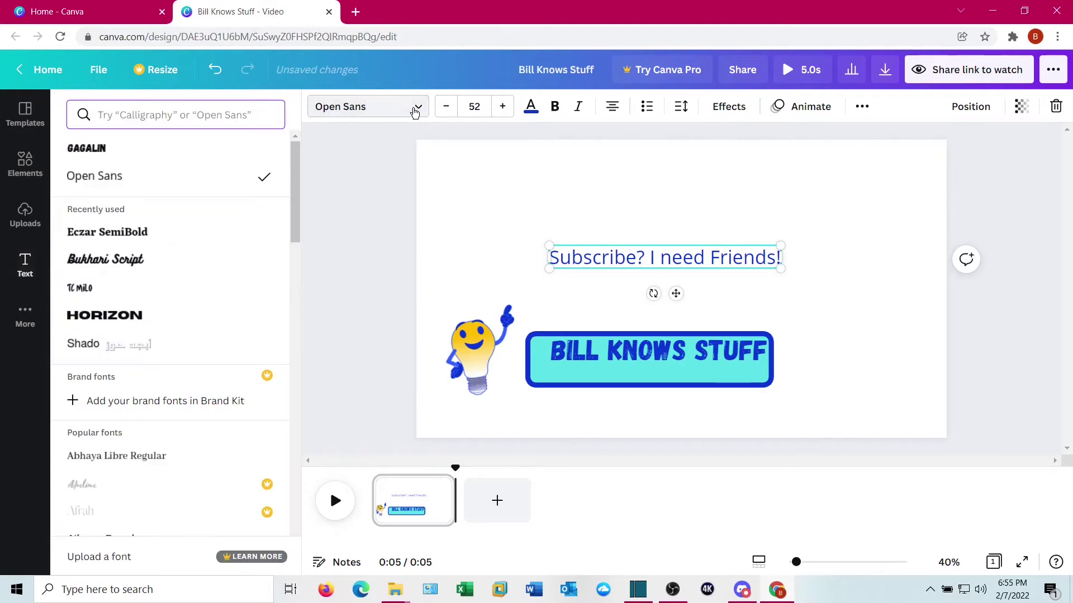
left_click(93, 149)
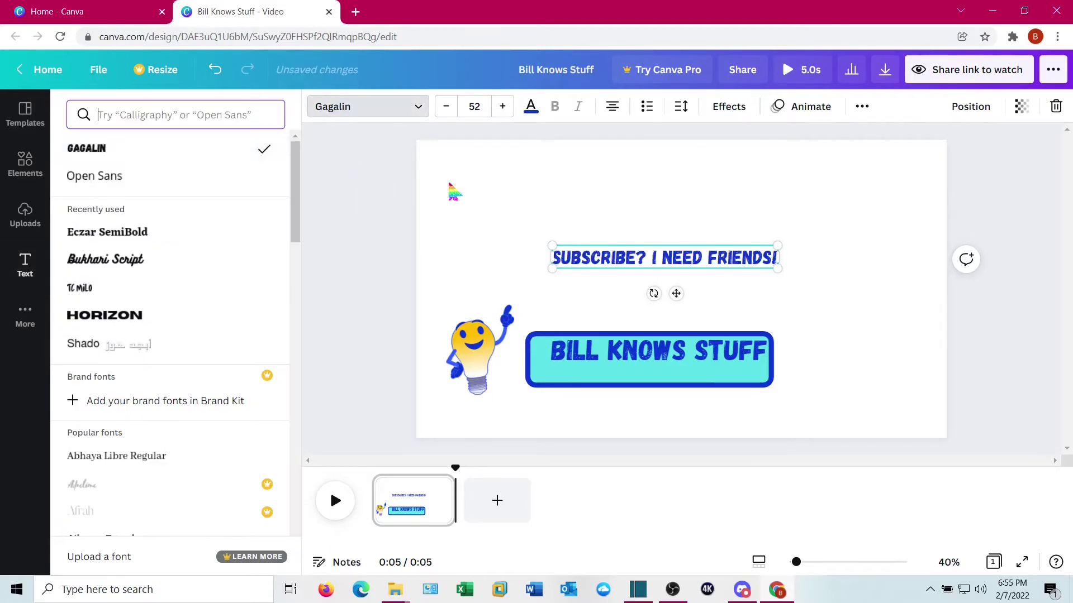
left_click(531, 108)
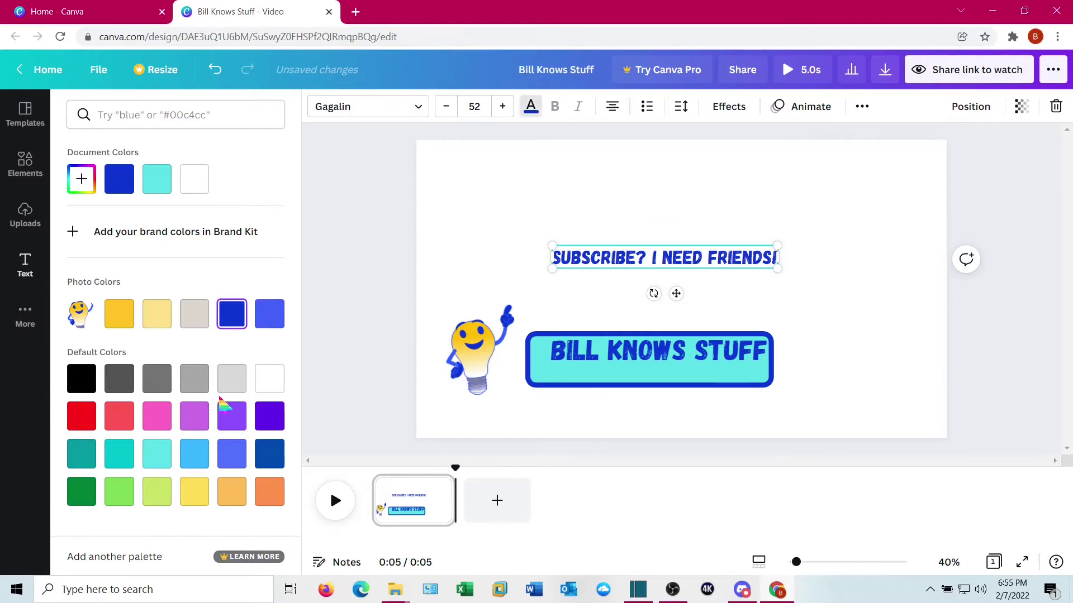
left_click(81, 416)
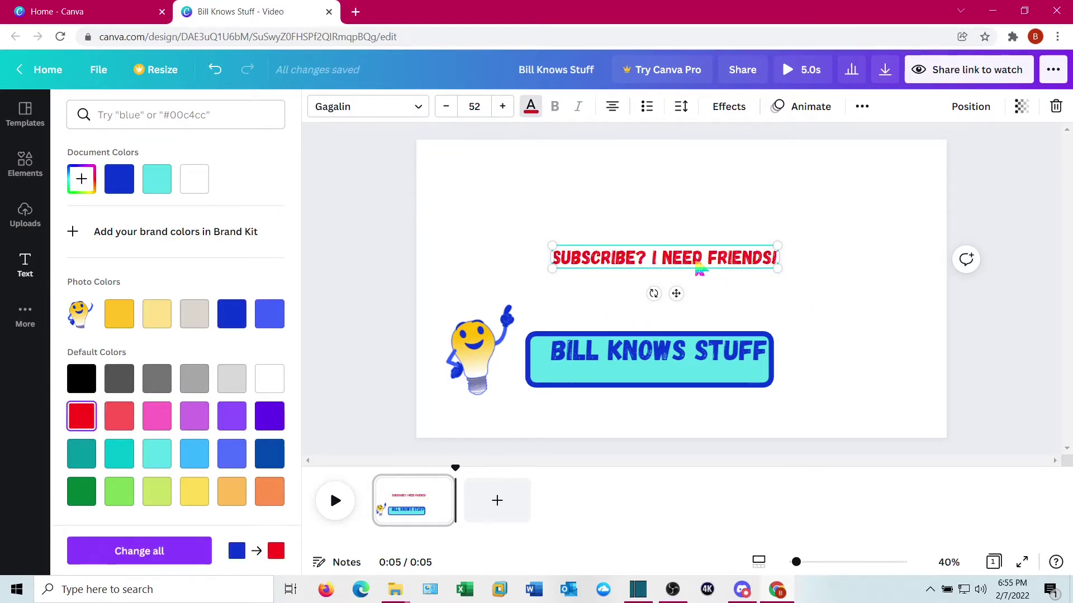
Step: Move the Subscribe line into the bar beneath the title and reduce it to size 48
left_click_drag(694, 268, 682, 372)
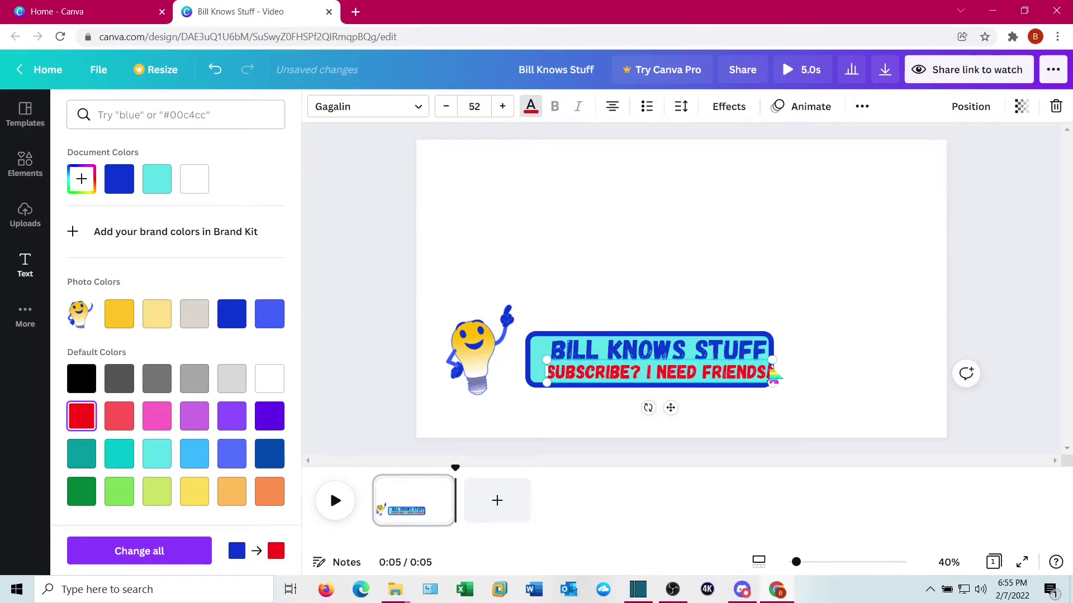
left_click(446, 107)
left_click(446, 107)
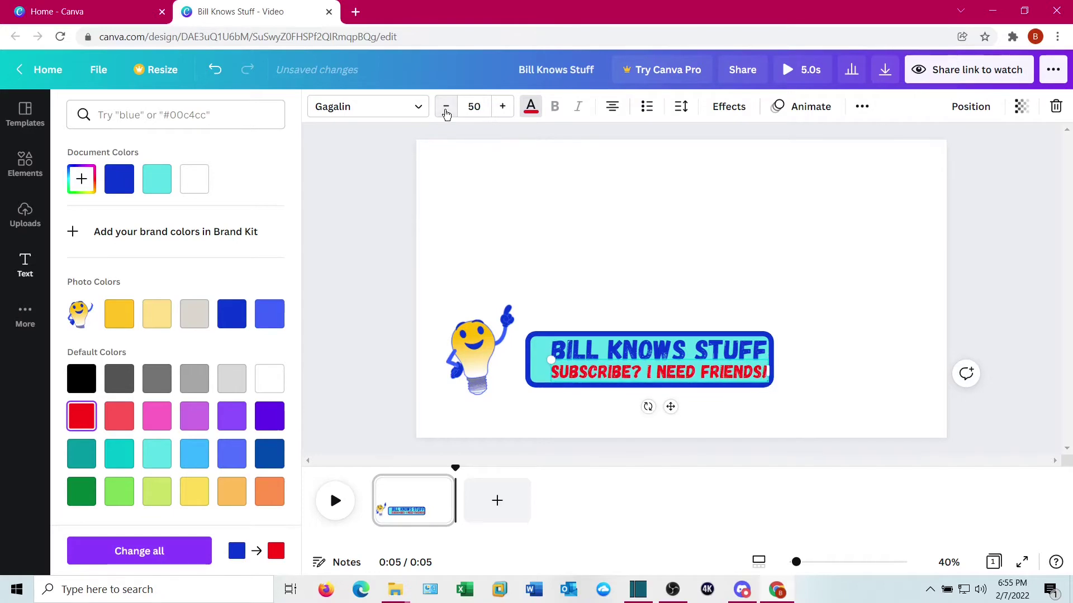
left_click(446, 107)
left_click(446, 107)
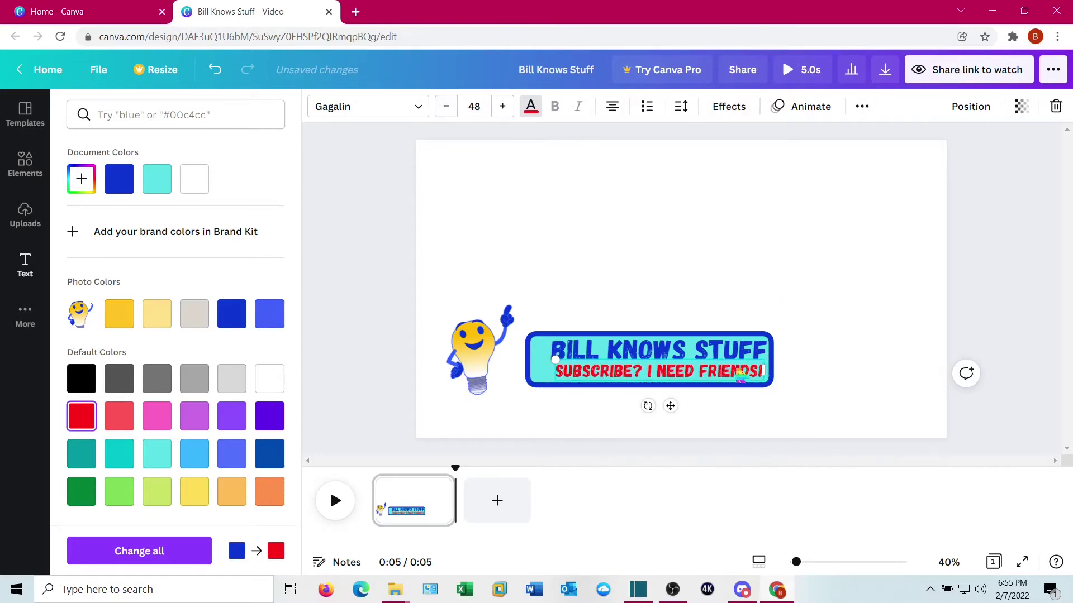
left_click_drag(678, 378, 674, 371)
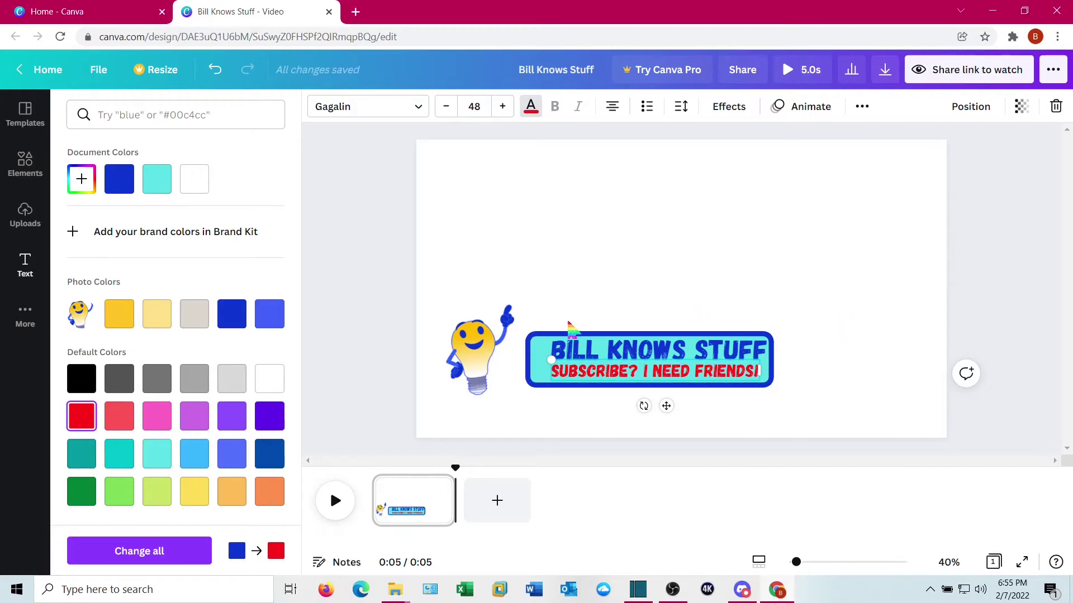
Step: Move the whole lower-third banner left and slightly down
left_click_drag(523, 322, 839, 392)
left_click_drag(736, 362, 693, 380)
left_click(536, 338)
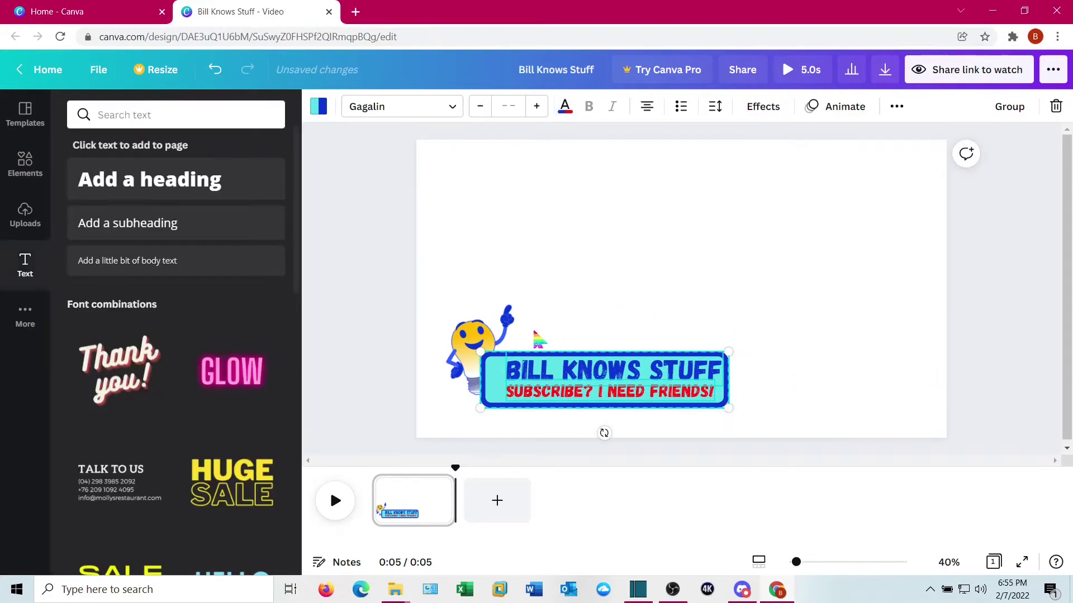
Step: Bring the lightbulb mascot forward in front of the bar and fine-tune its position
left_click(469, 352)
left_click_drag(469, 353, 472, 366)
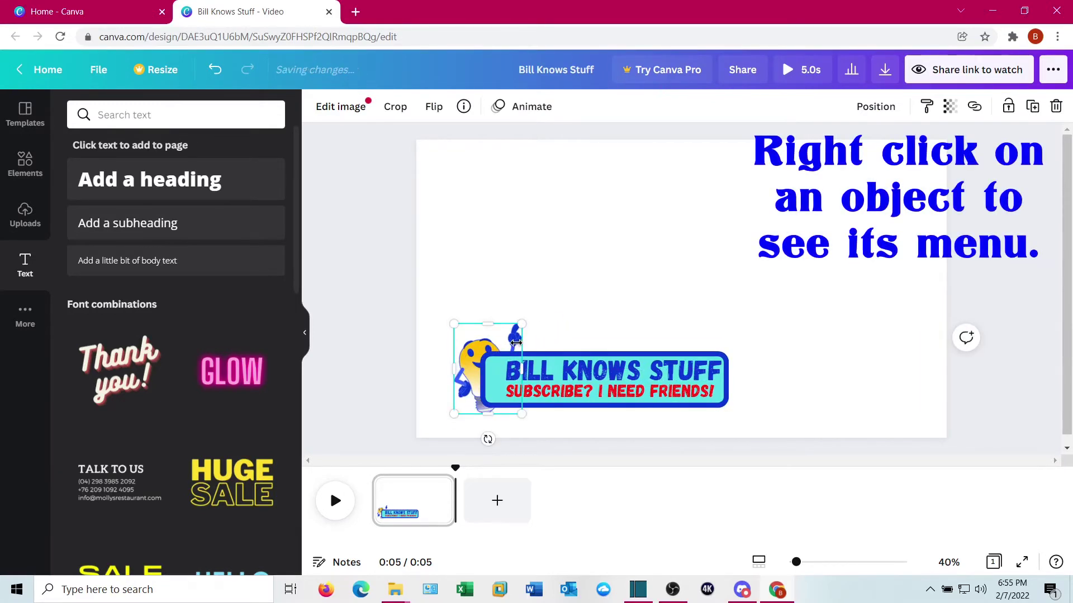
right_click(491, 350)
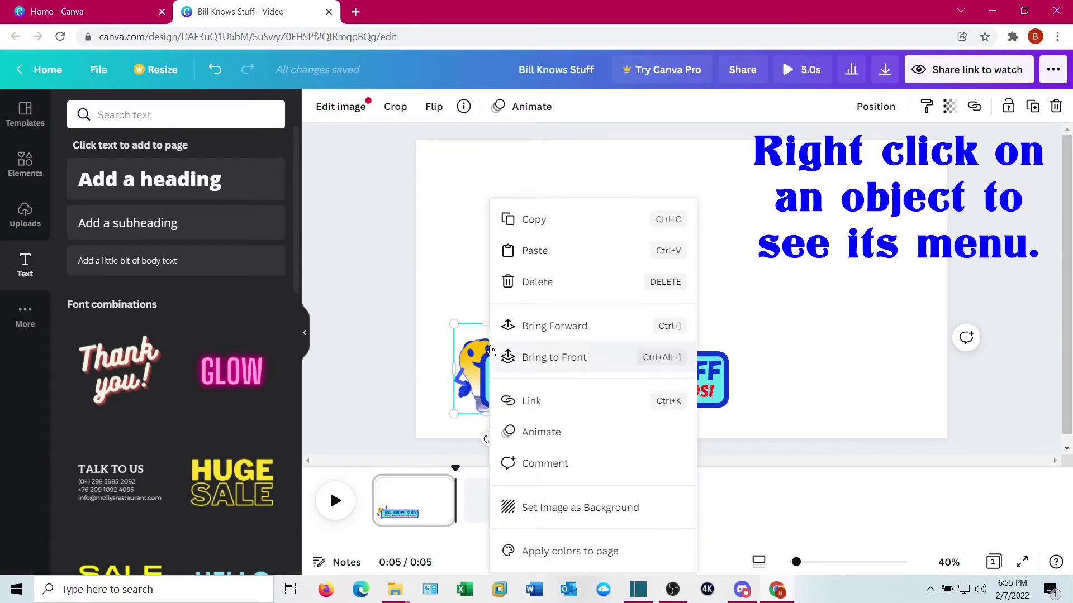
left_click(553, 328)
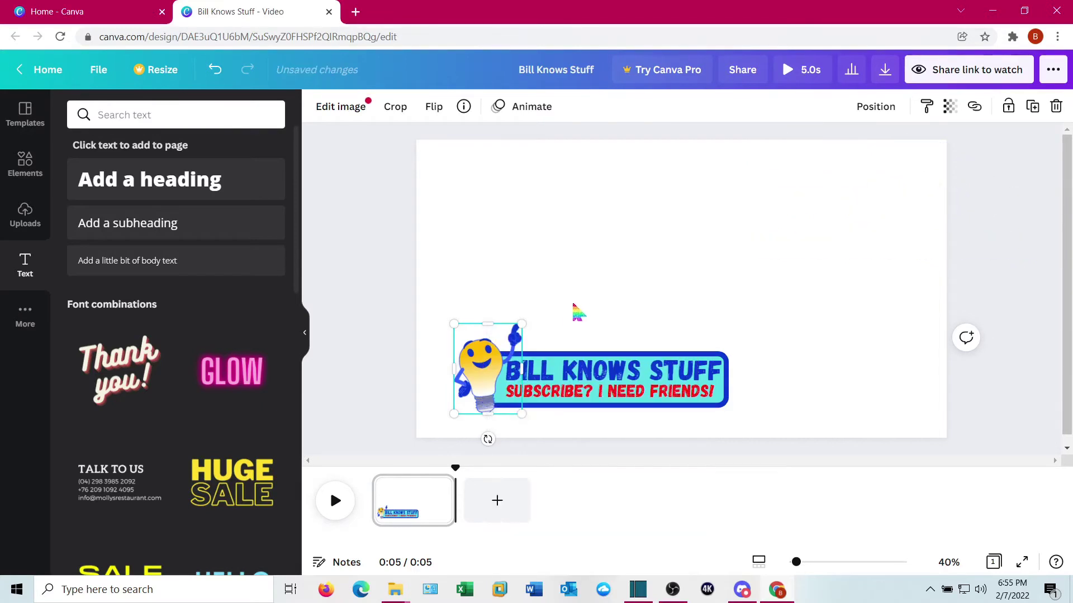
left_click_drag(484, 374, 482, 369)
left_click(754, 316)
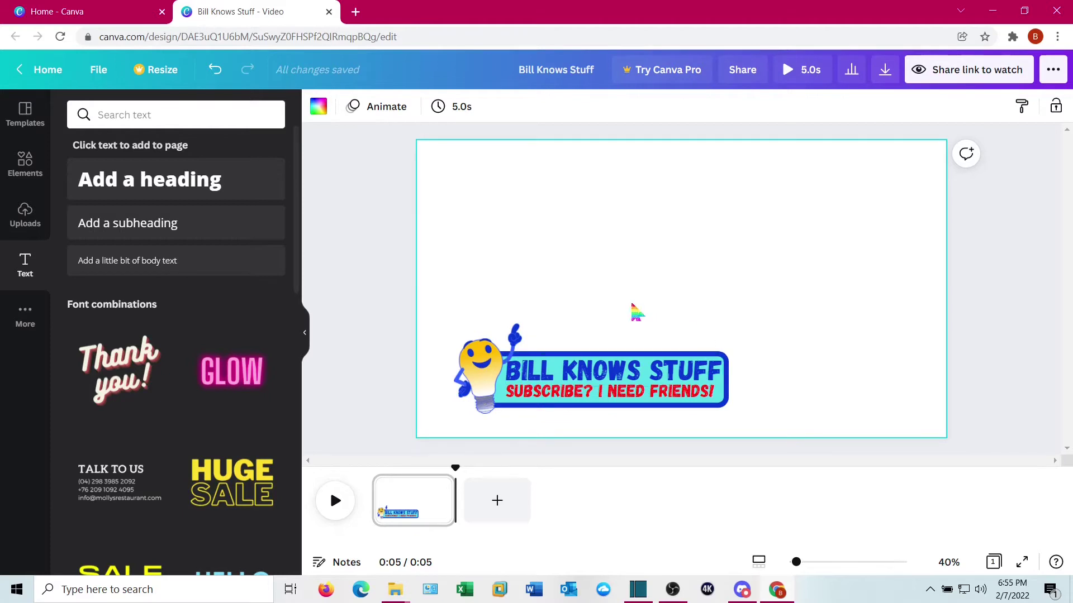
Step: Apply the Basic 'Rise' page animation and preview it
left_click(375, 112)
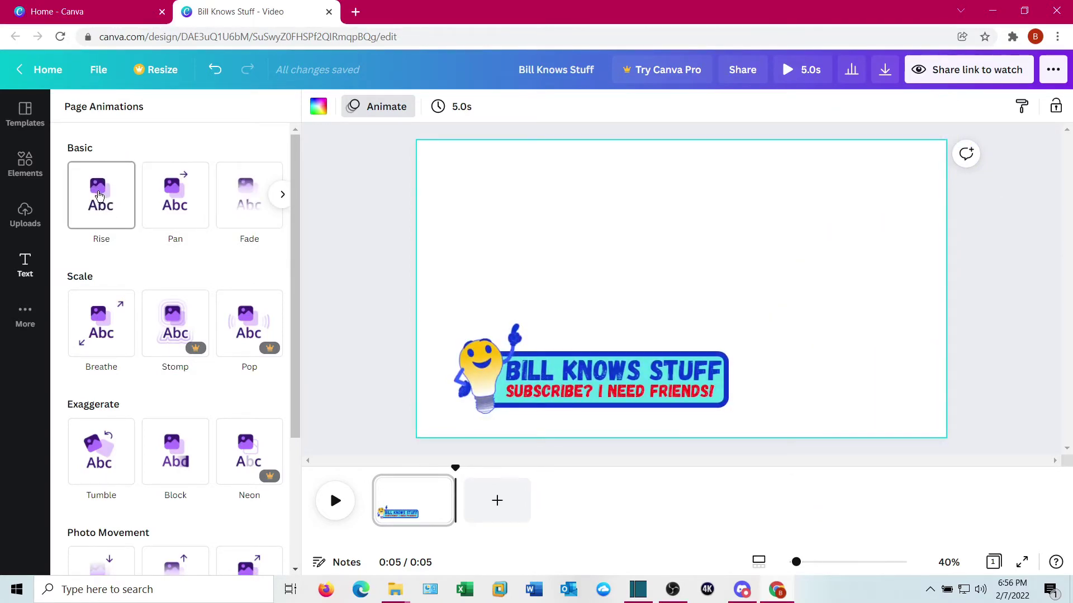
left_click(99, 195)
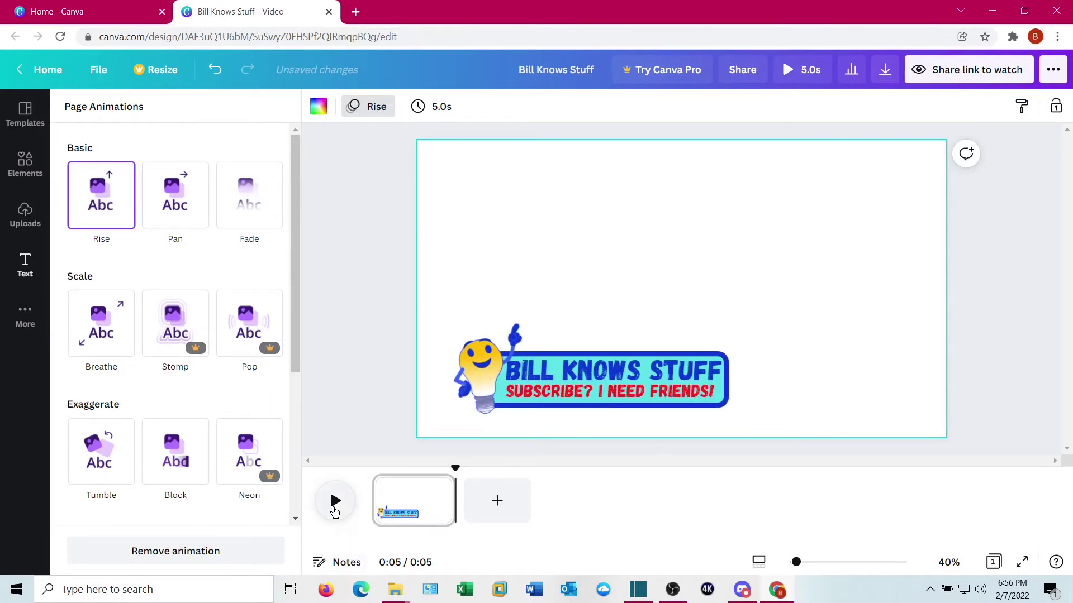
left_click(335, 503)
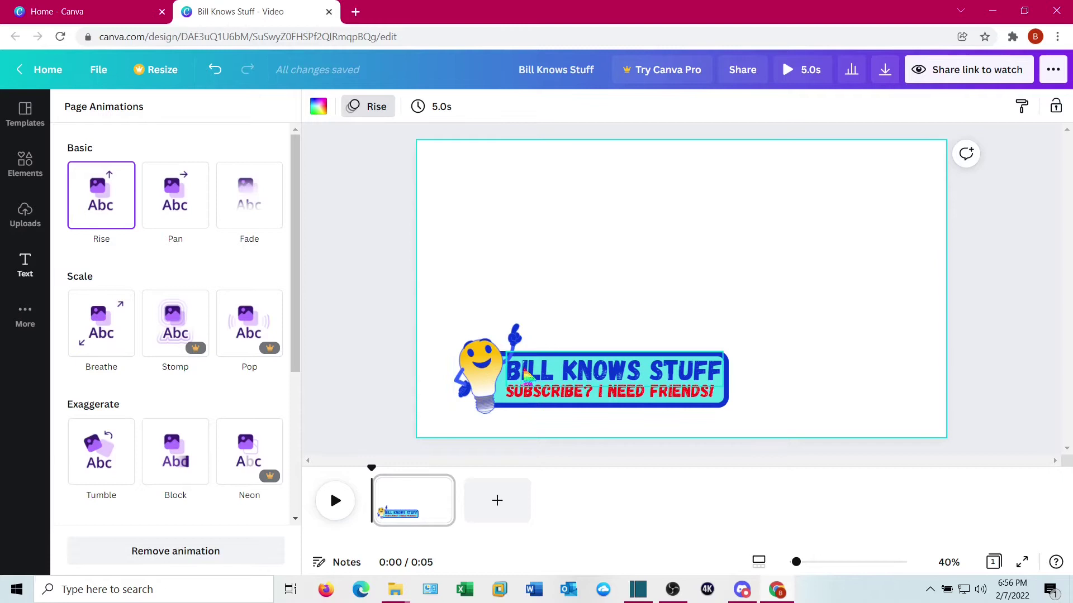
Step: Add a 0.5-second blank second page and change the first page's animation from Rise to Tumble
left_click(492, 506)
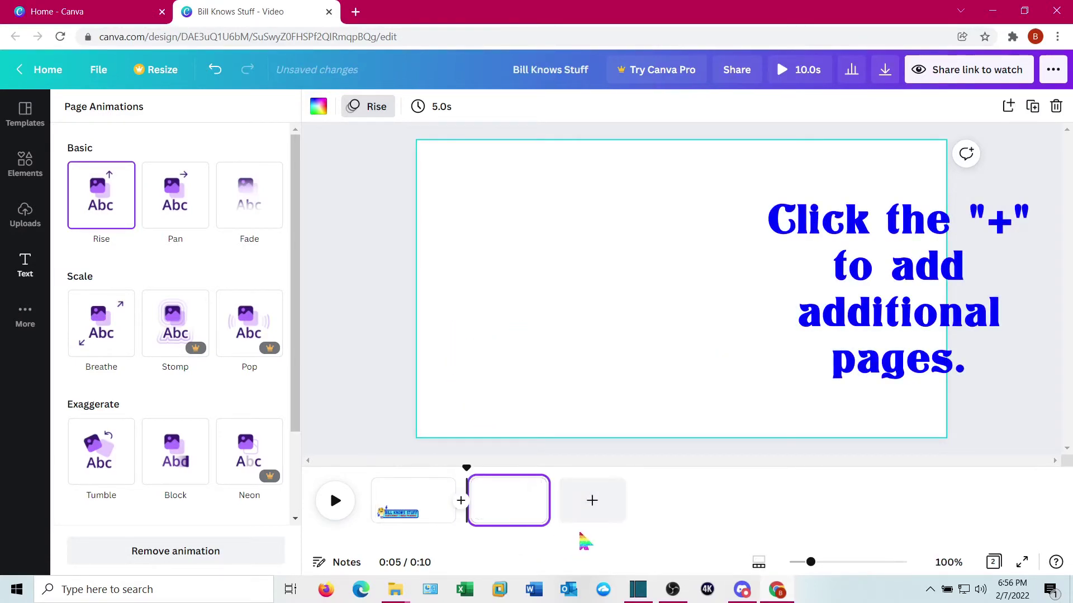
left_click_drag(547, 505, 472, 507)
left_click(335, 501)
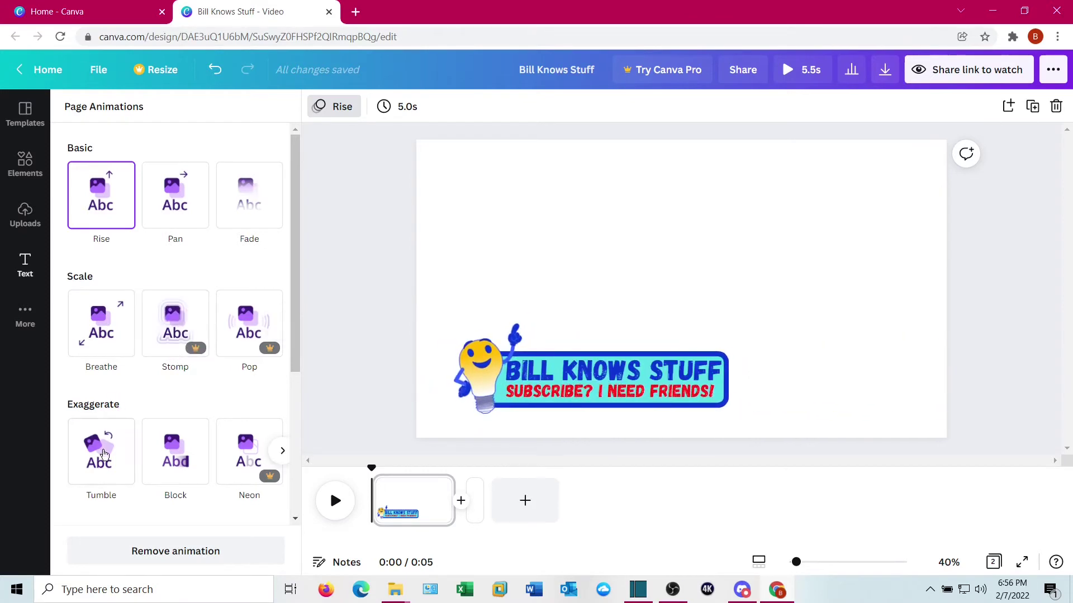
left_click(96, 468)
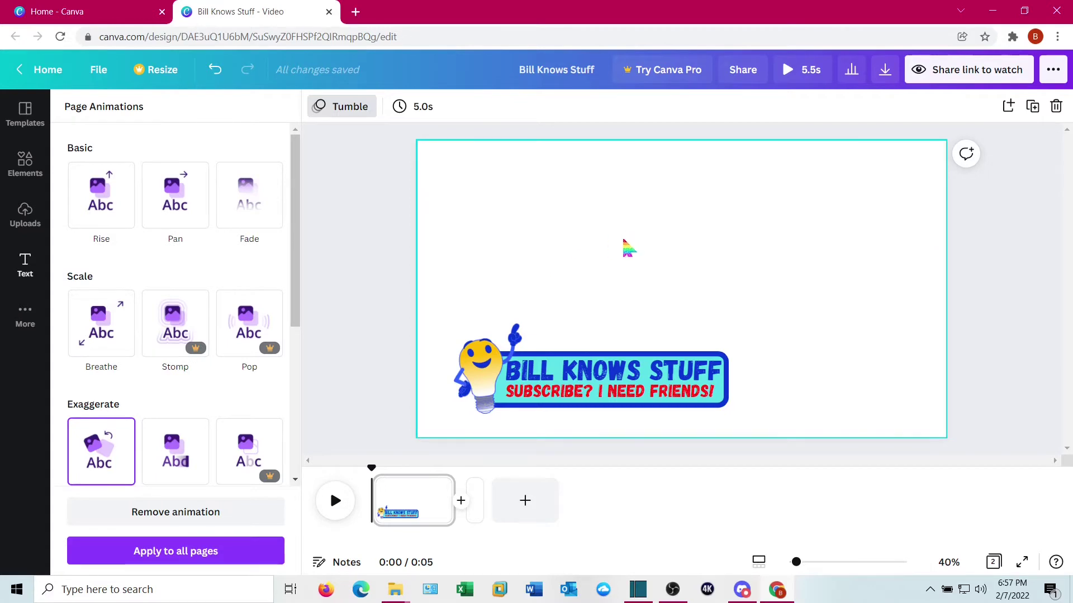
key("Escape")
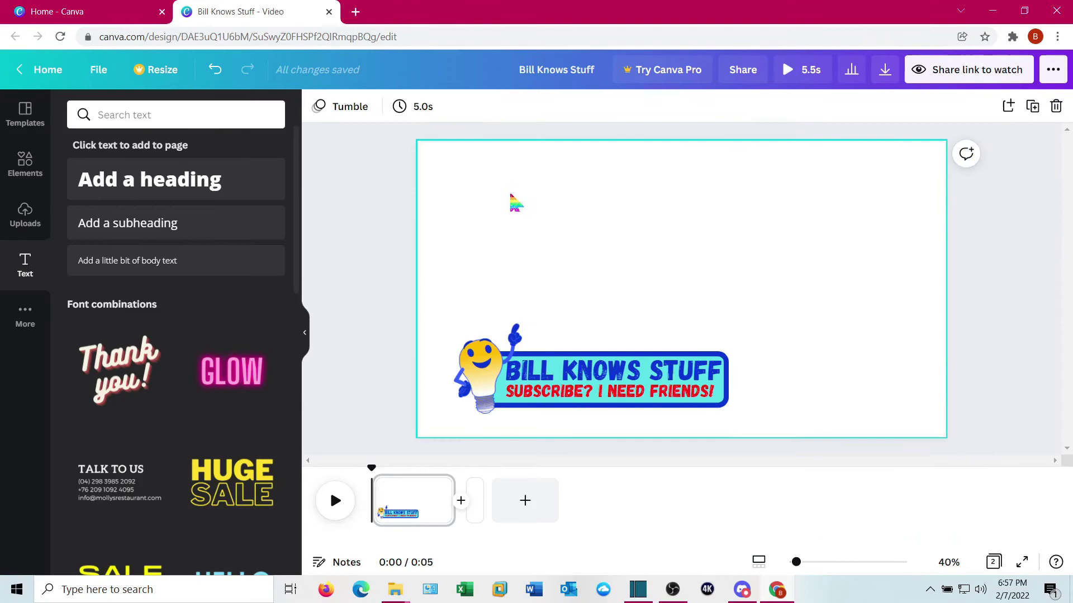
Step: Give page 1 and page 2 the same light grass-green background, then replay the preview
left_click(524, 257)
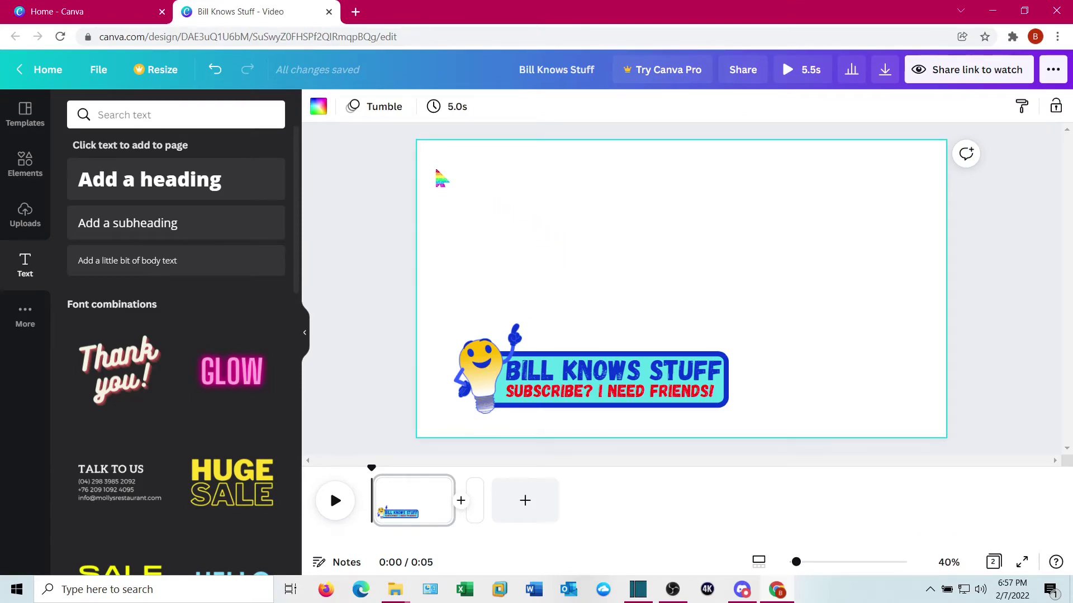
left_click(321, 115)
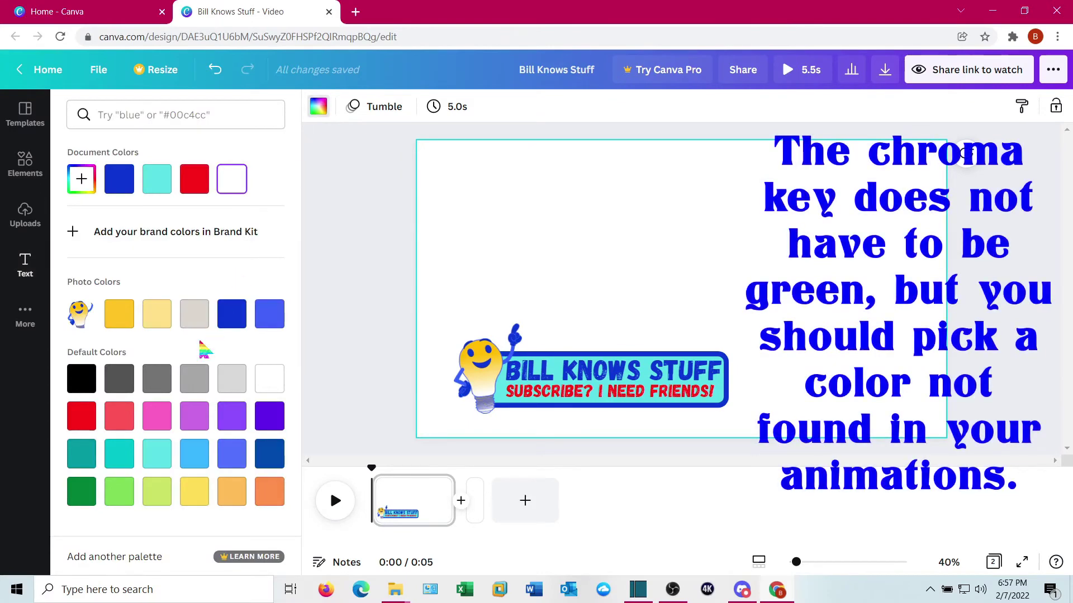
left_click(121, 492)
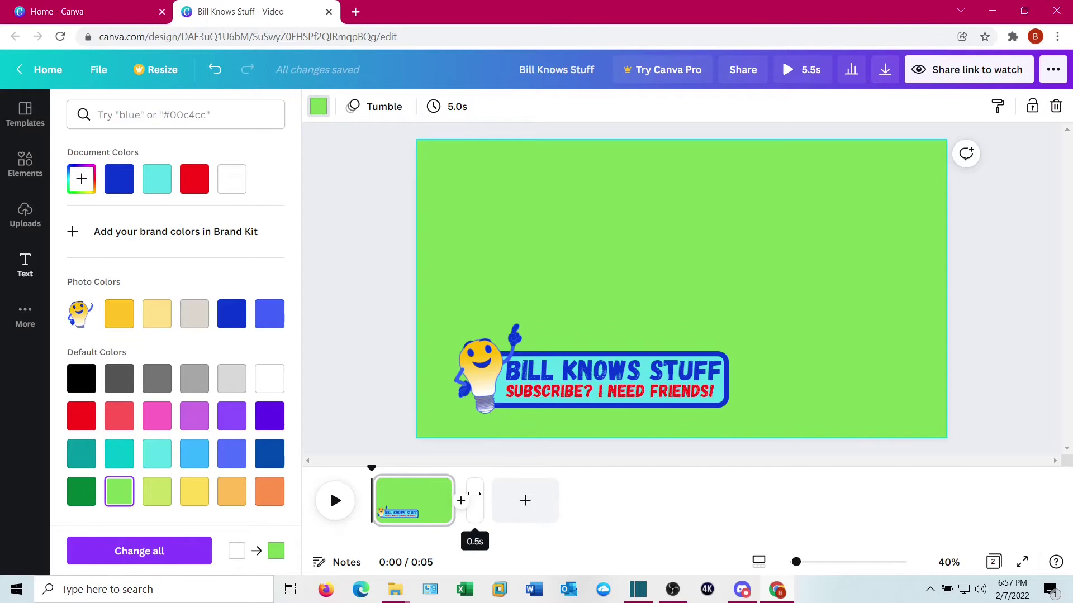
left_click(473, 499)
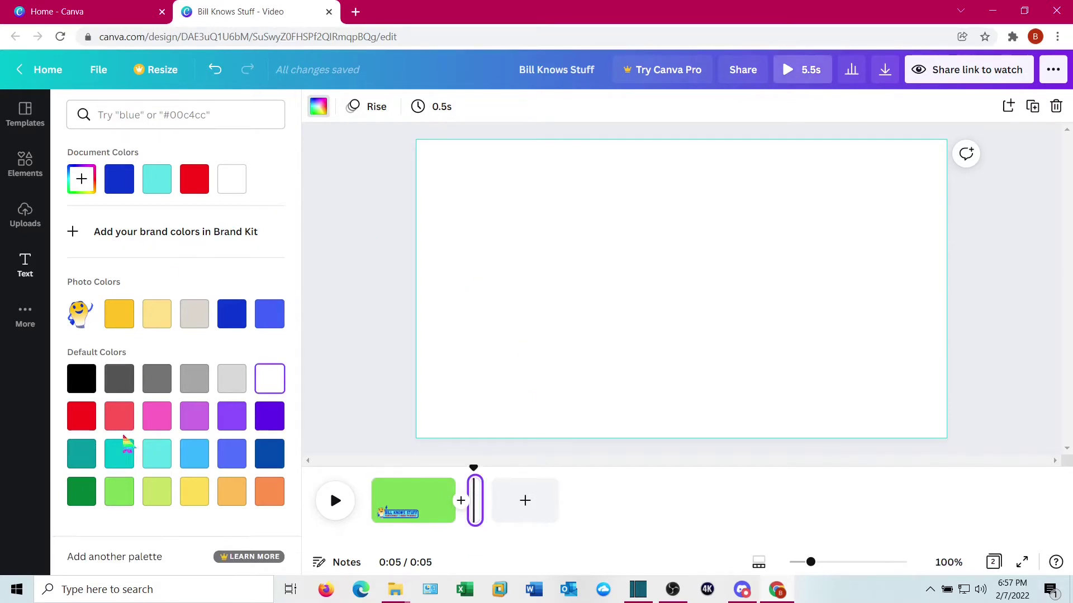
left_click(119, 492)
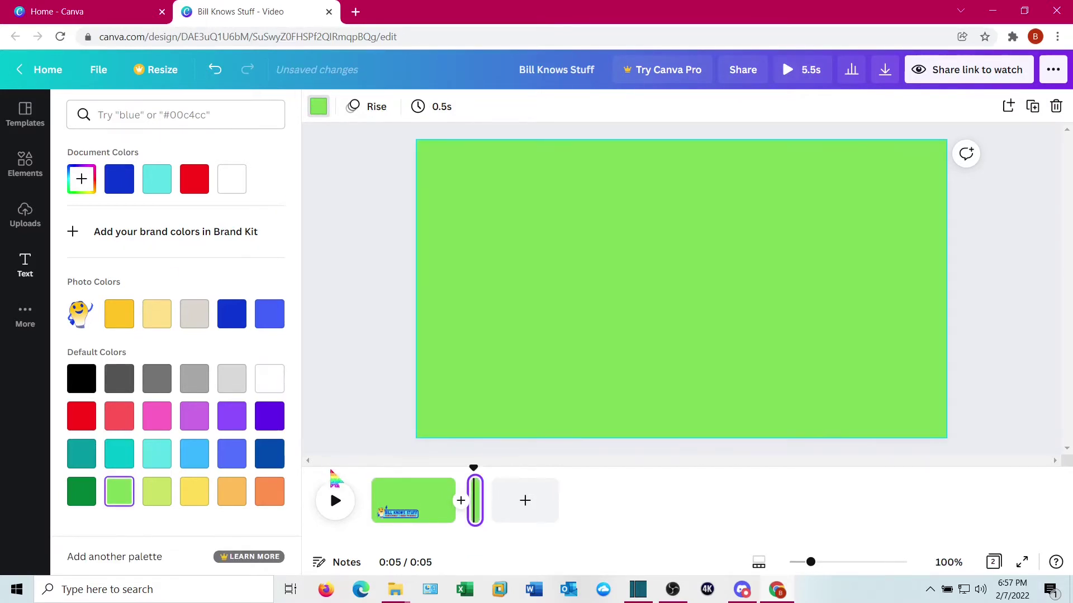
left_click(330, 501)
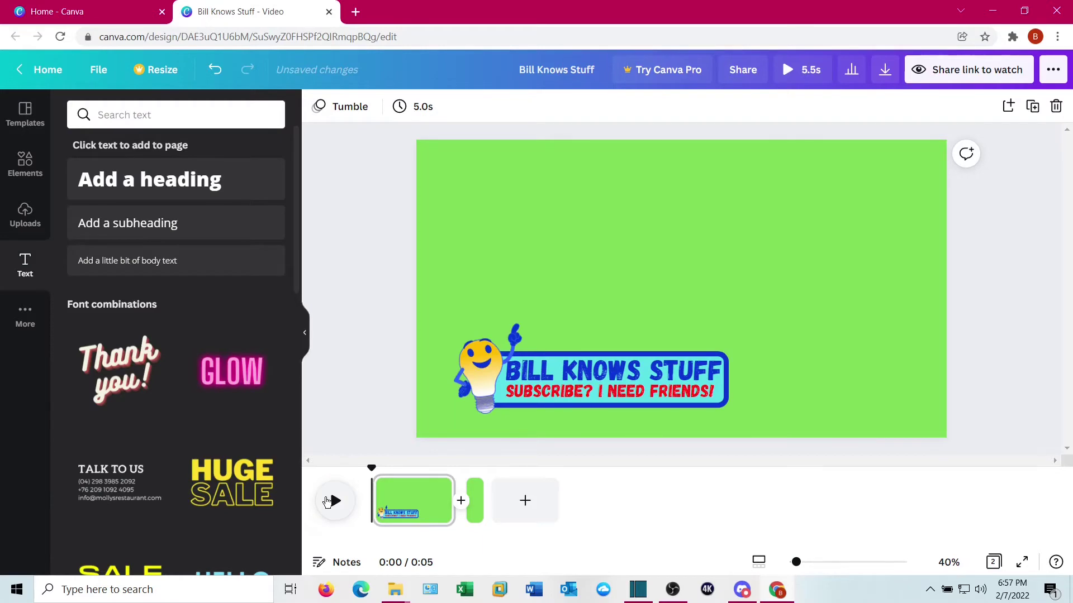
left_click(330, 501)
Step: Download all 2 pages as an MP4 Video file
left_click(886, 71)
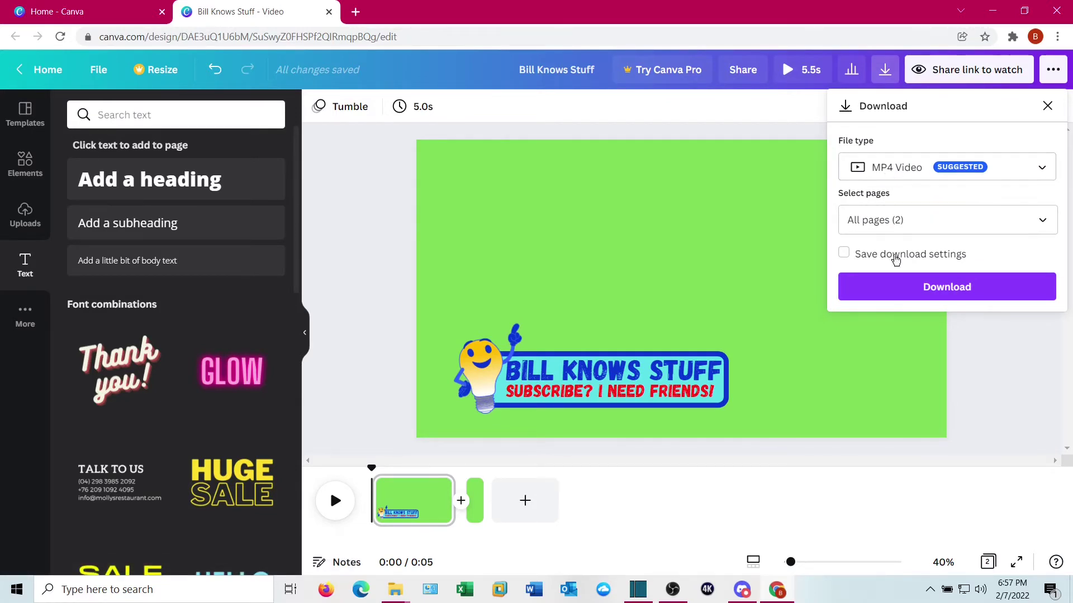
left_click(896, 298)
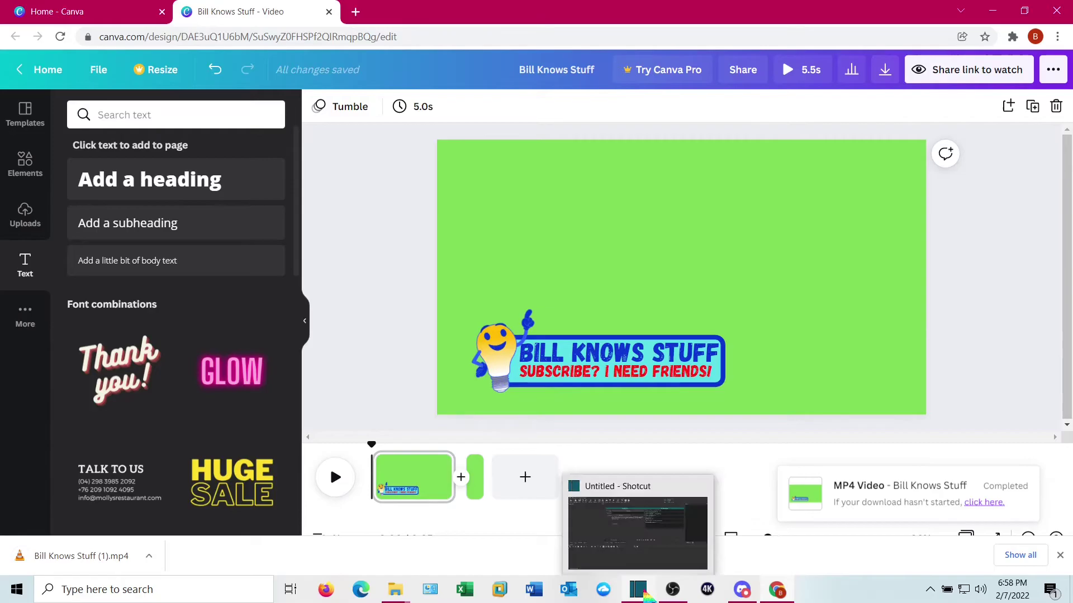
Step: In Shotcut, open Background Loop.mp4 and drag it onto the timeline
left_click(646, 595)
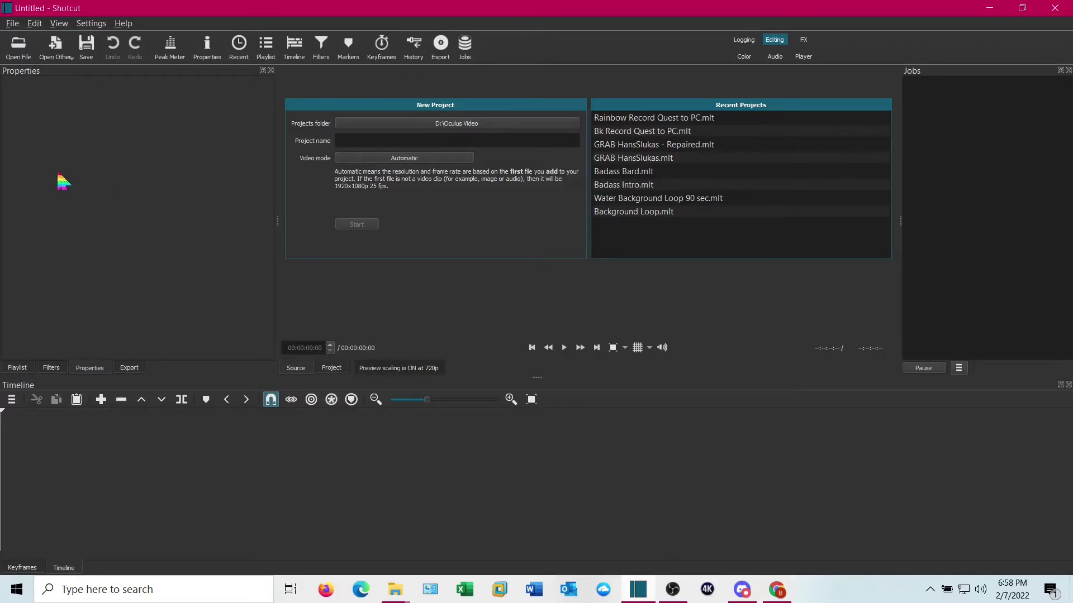
left_click(24, 50)
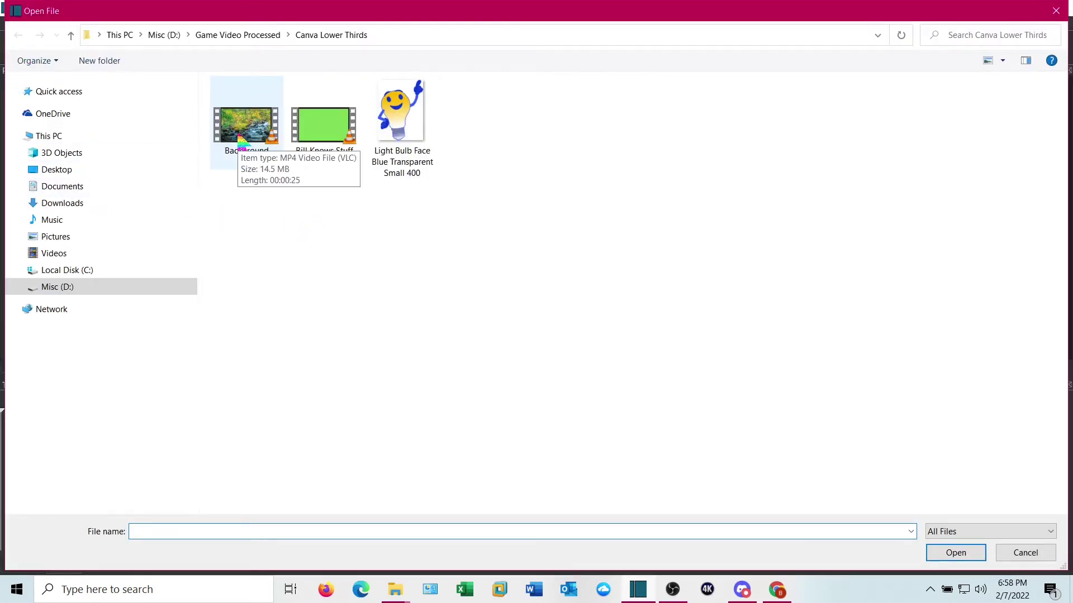
left_click(241, 140)
double_click(241, 141)
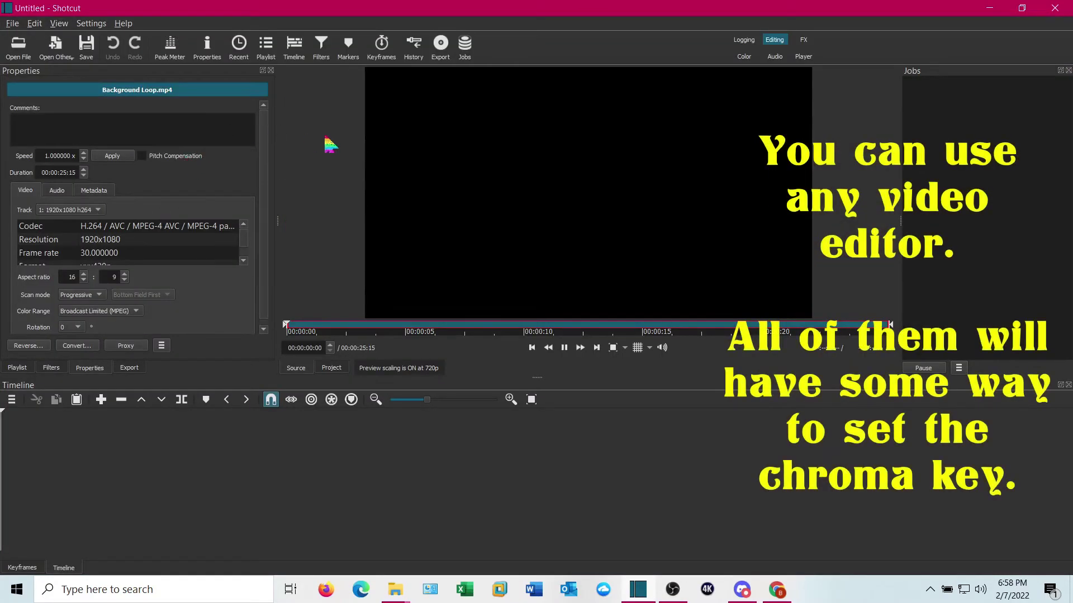
left_click_drag(472, 226, 275, 520)
Step: Add a new empty video track above the background track via Track Operations
right_click(53, 481)
mouse_move(53, 480)
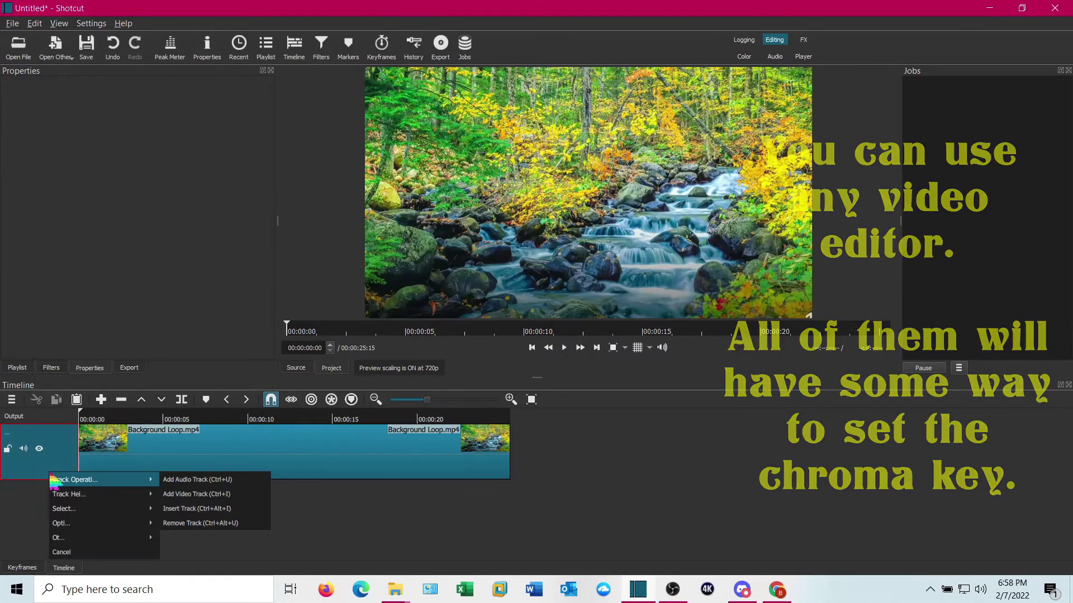
left_click(178, 495)
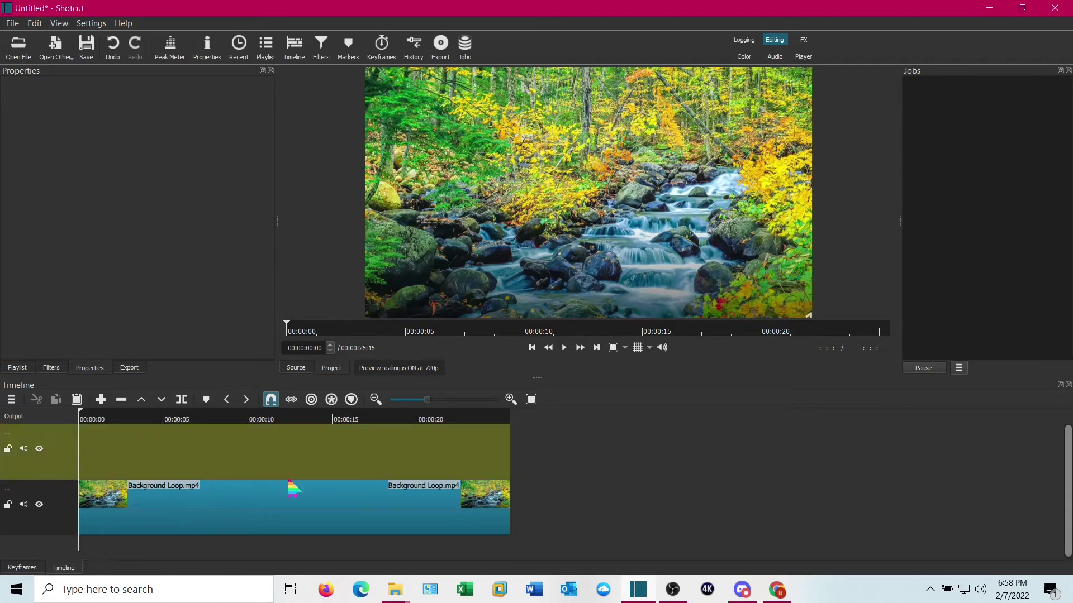
Step: Place Bill Knows Stuff.mp4 on the upper track starting around 5 seconds
left_click(23, 47)
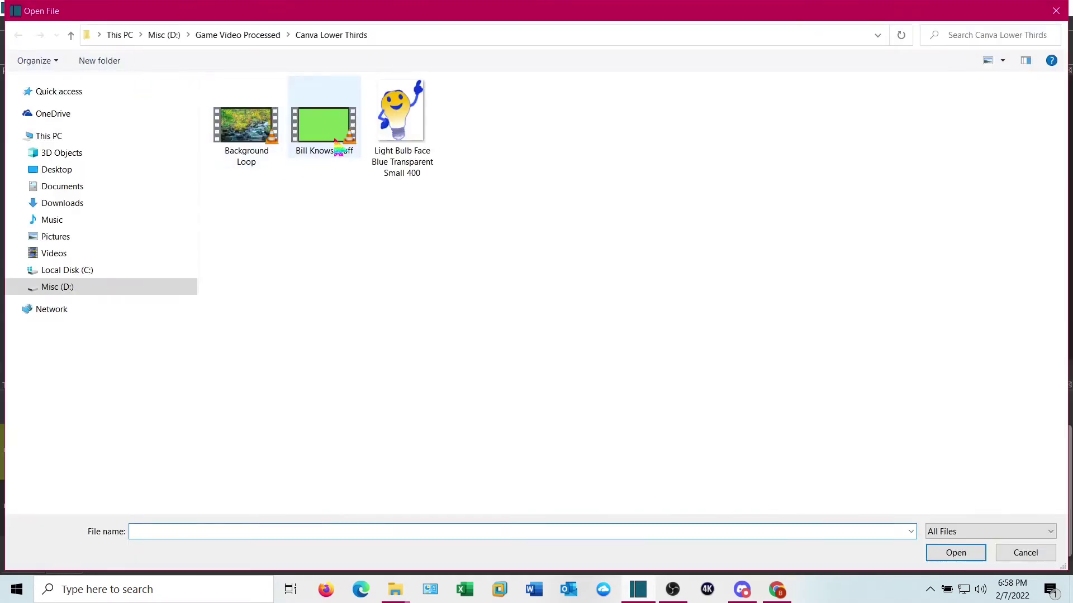
double_click(341, 114)
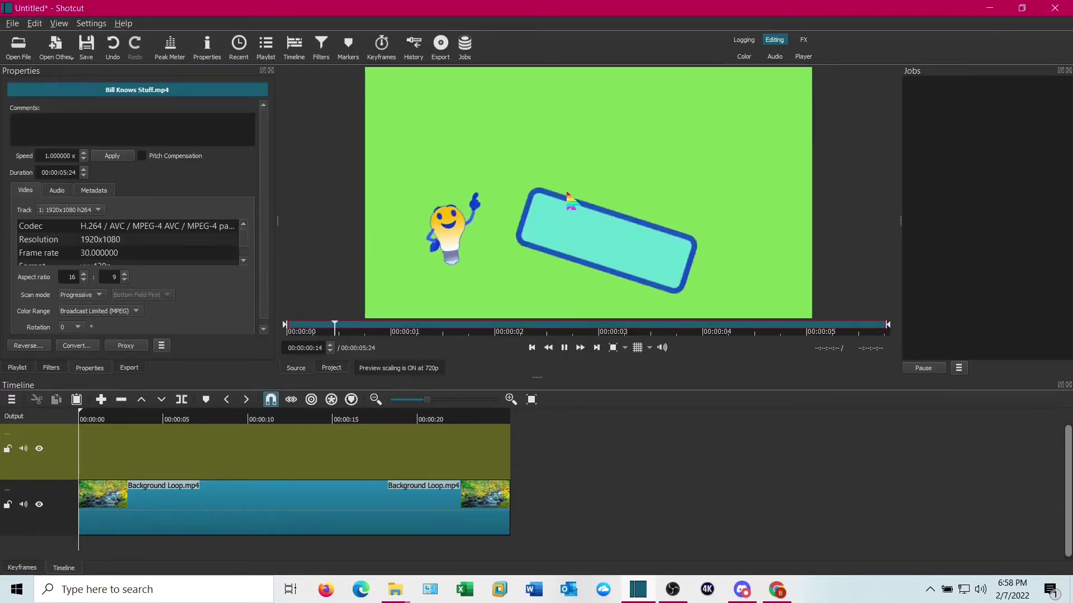
left_click(564, 347)
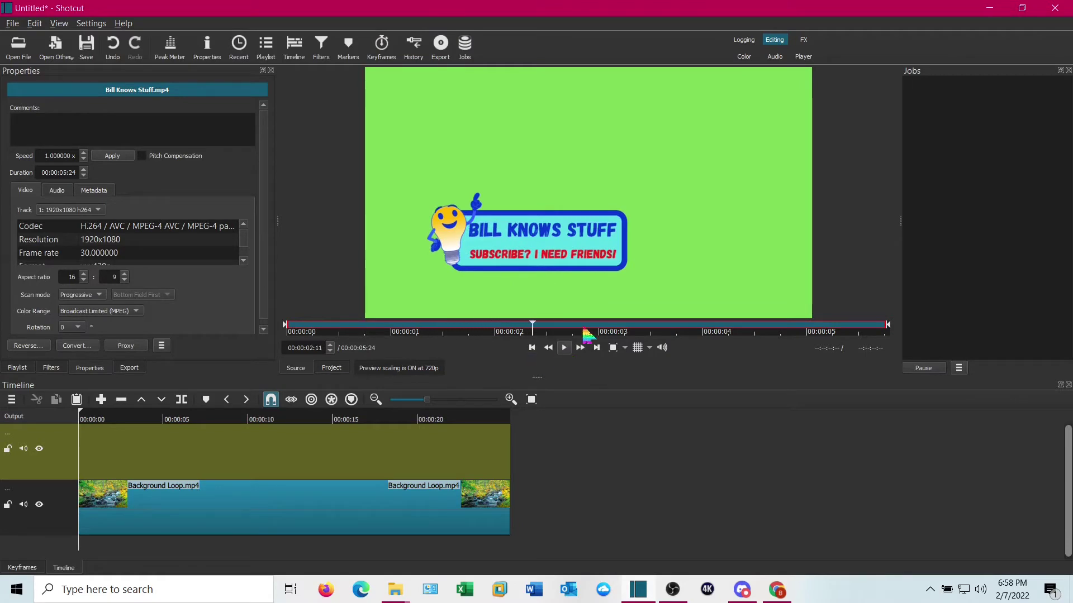
left_click_drag(583, 313, 176, 555)
Step: Play the title section to check it and show the clip's Filters panel
left_click(173, 549)
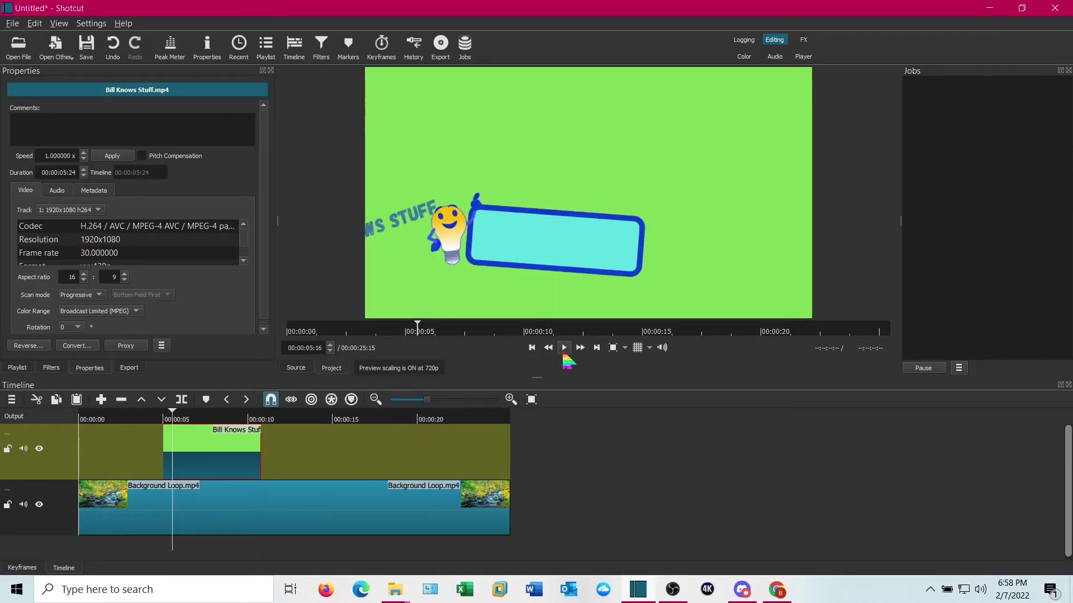
left_click(564, 348)
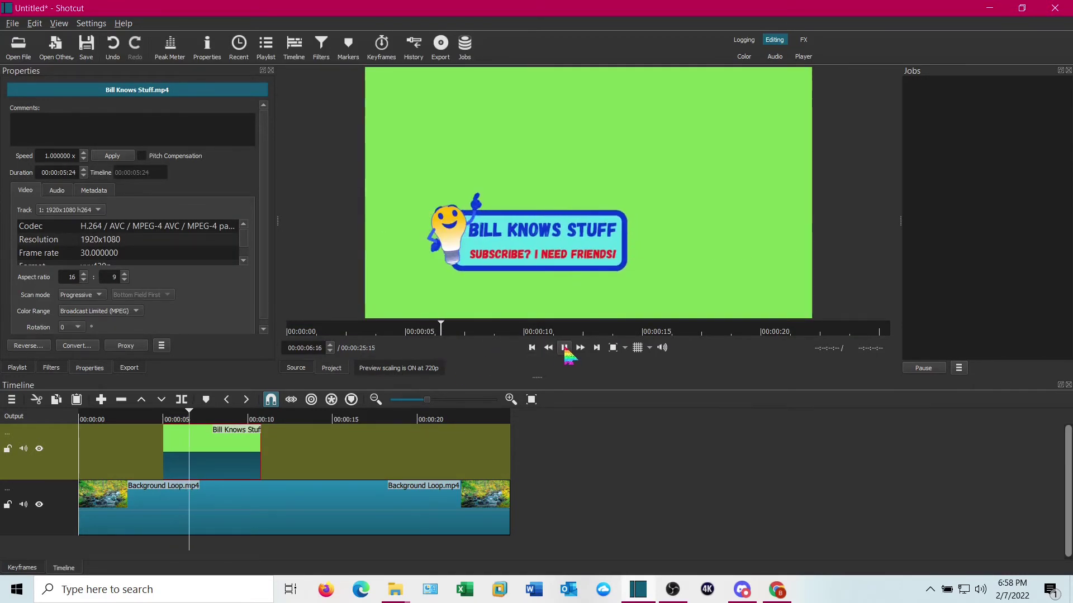
left_click(564, 348)
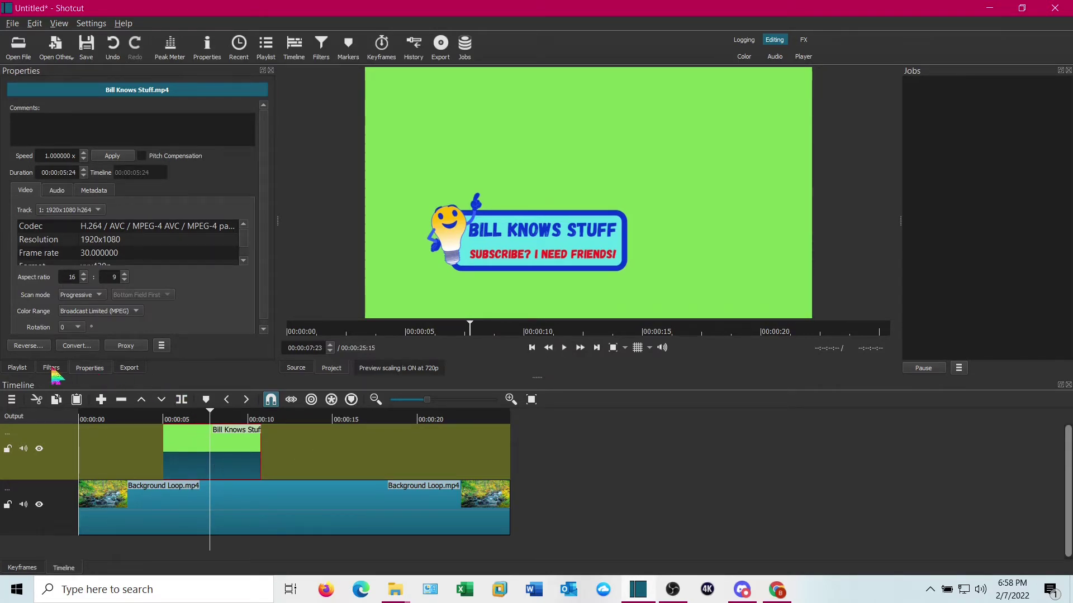
left_click(51, 369)
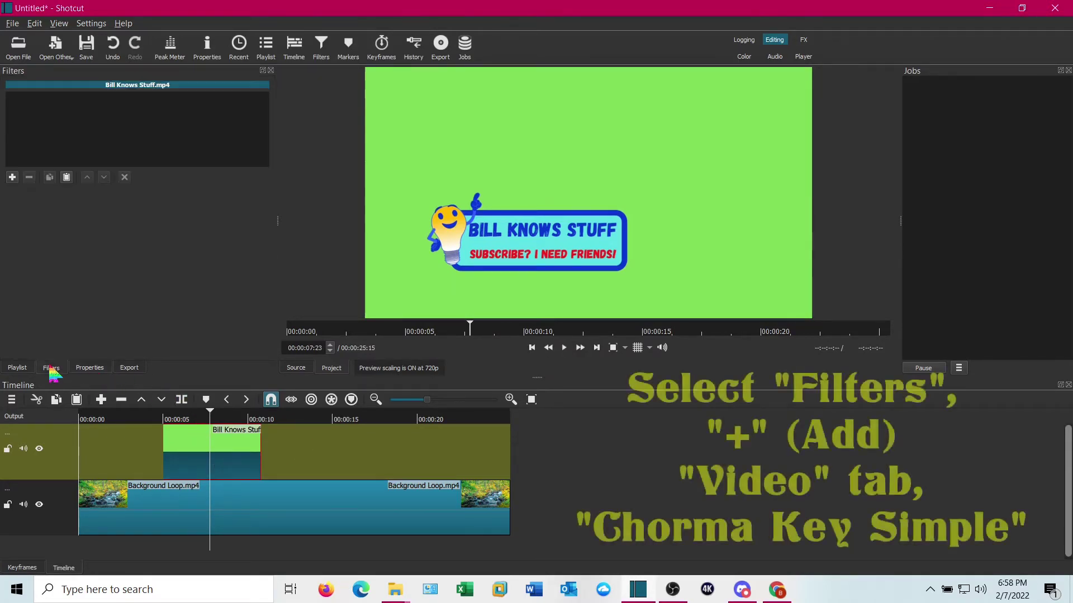
Step: Add a Chroma Key: Simple filter and eyedrop the light green background as the key colour
left_click(12, 177)
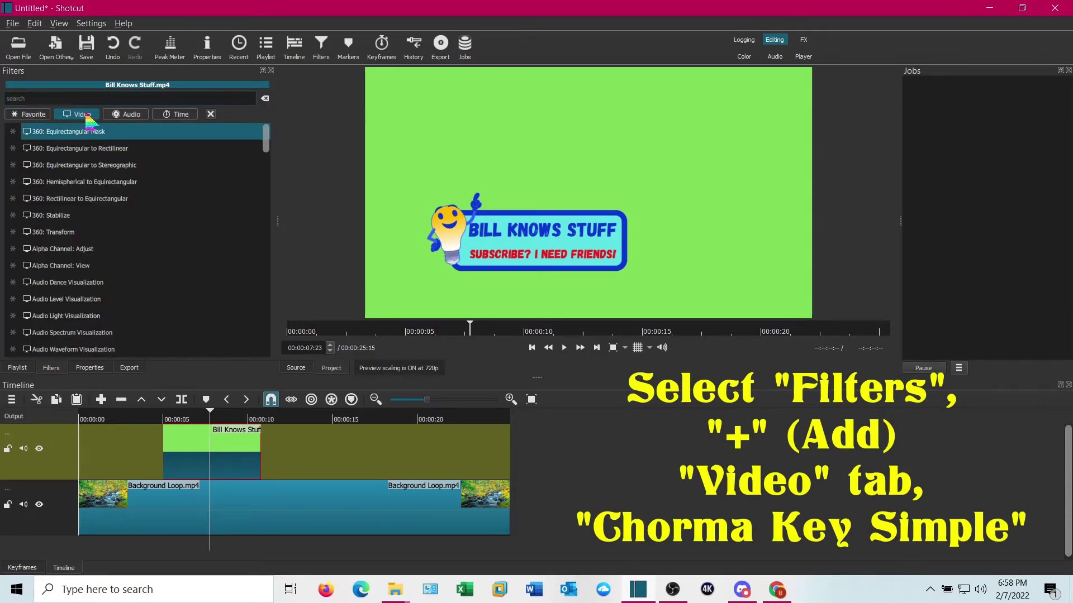
scroll(104, 285, "down", 1)
scroll(104, 285, "down", 3)
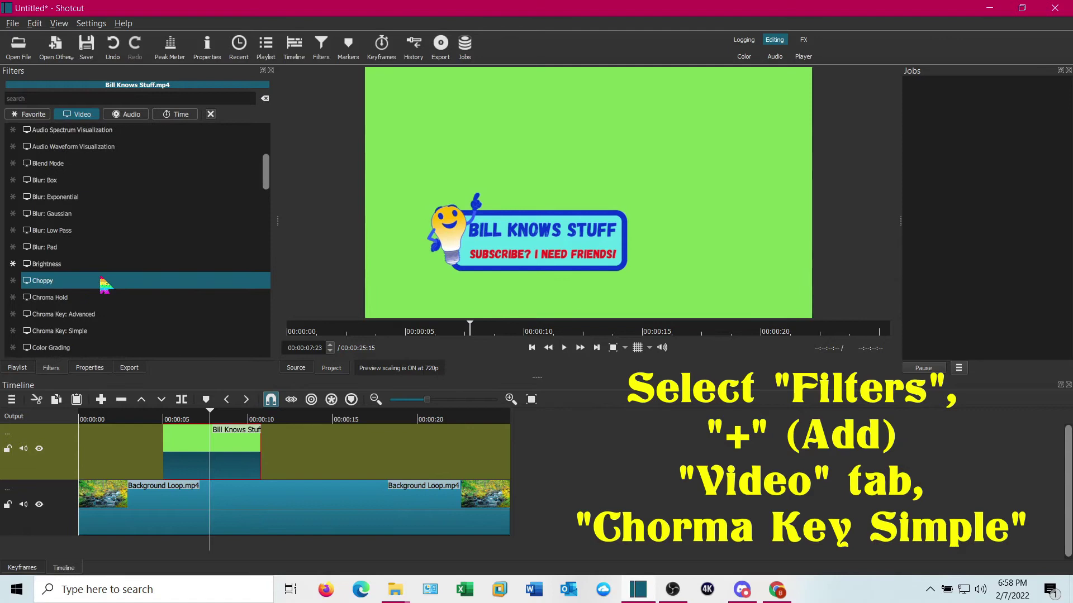
scroll(104, 284, "down", 2)
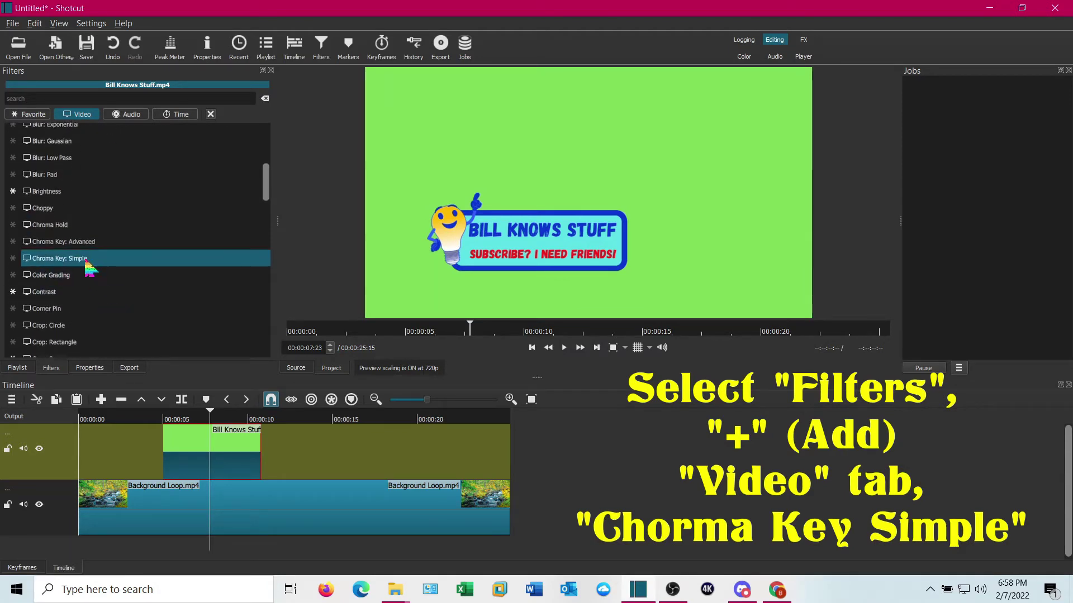
left_click(79, 264)
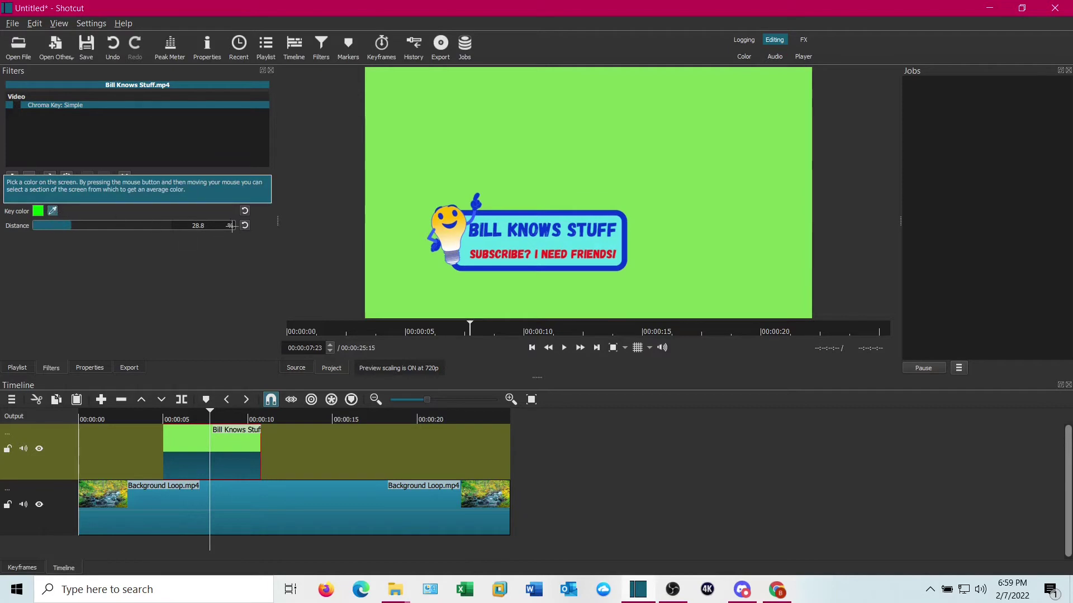
left_click(412, 160)
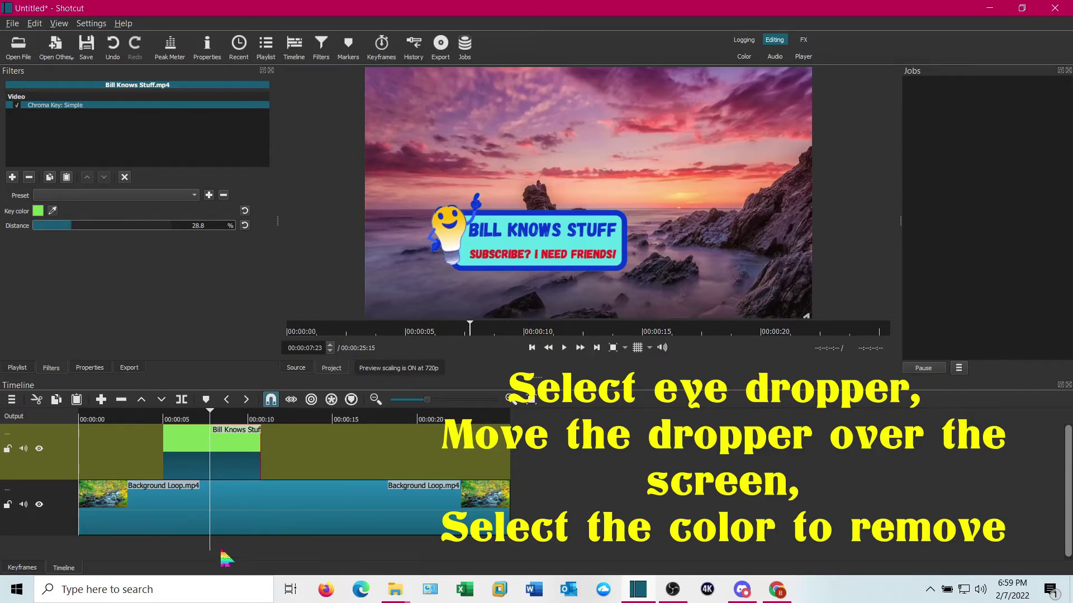
Step: Play the composite from about 00:00:04, replay the logo section, then pause
left_click_drag(211, 545, 157, 542)
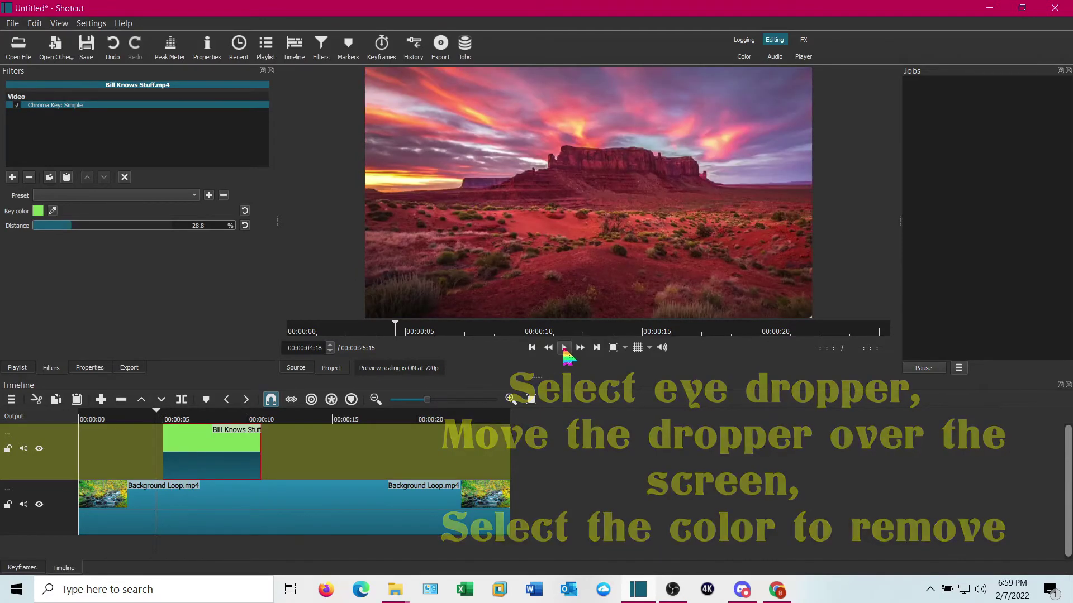
left_click(565, 348)
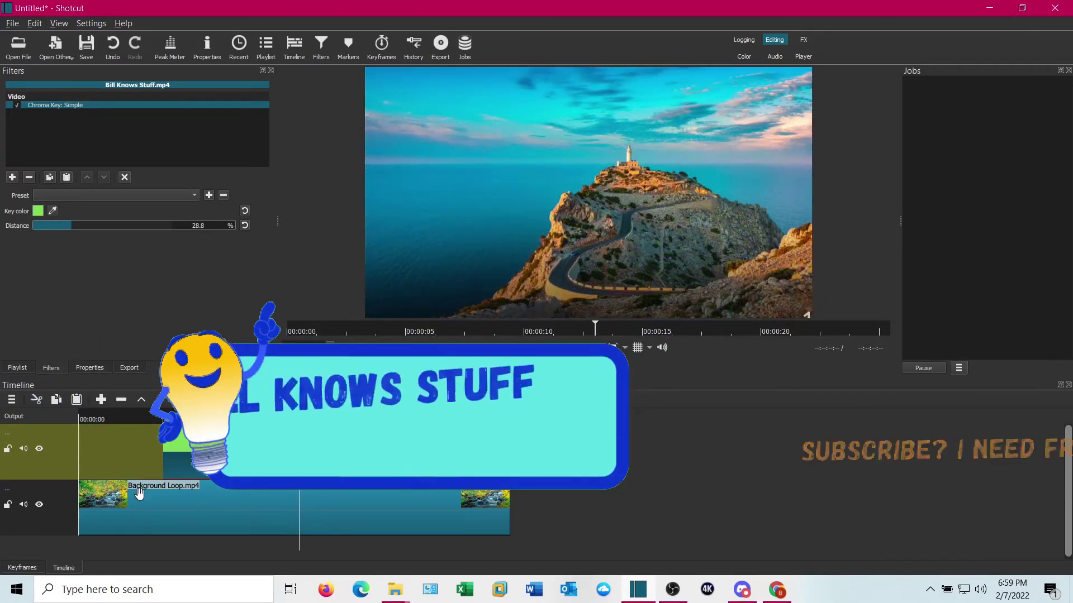
left_click(151, 549)
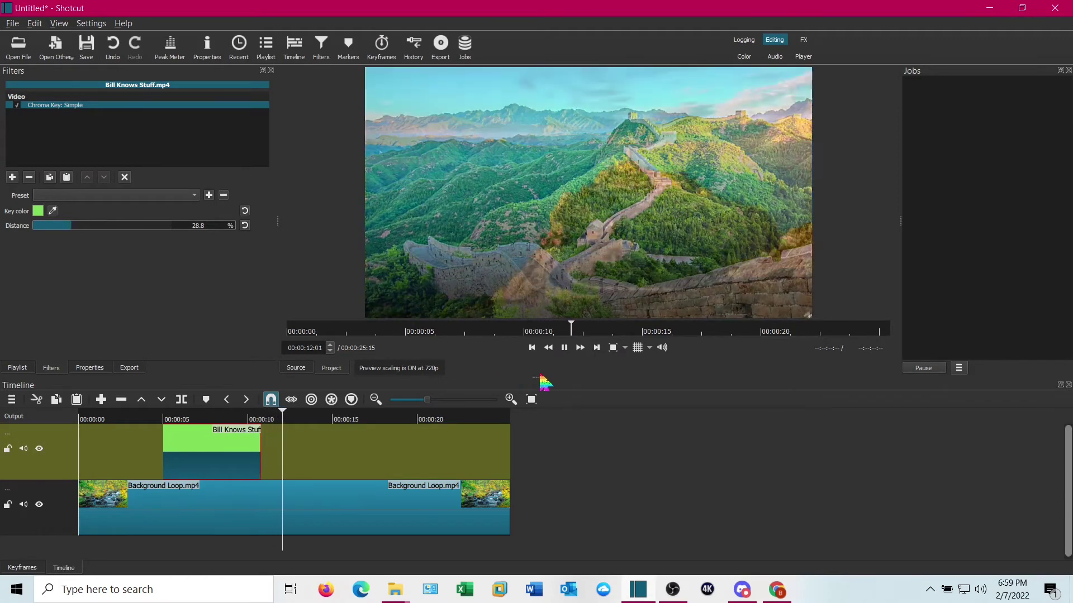
left_click(564, 348)
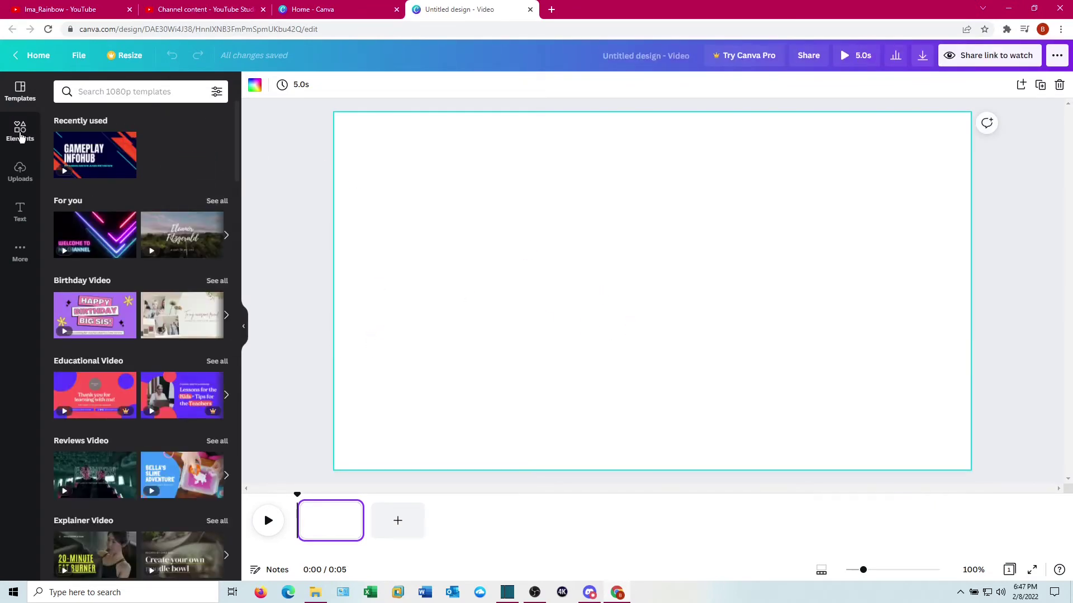
Step: Search Canva graphics for 'subscribe' and add the red SUBSCRIBE graphic to the page
left_click(20, 131)
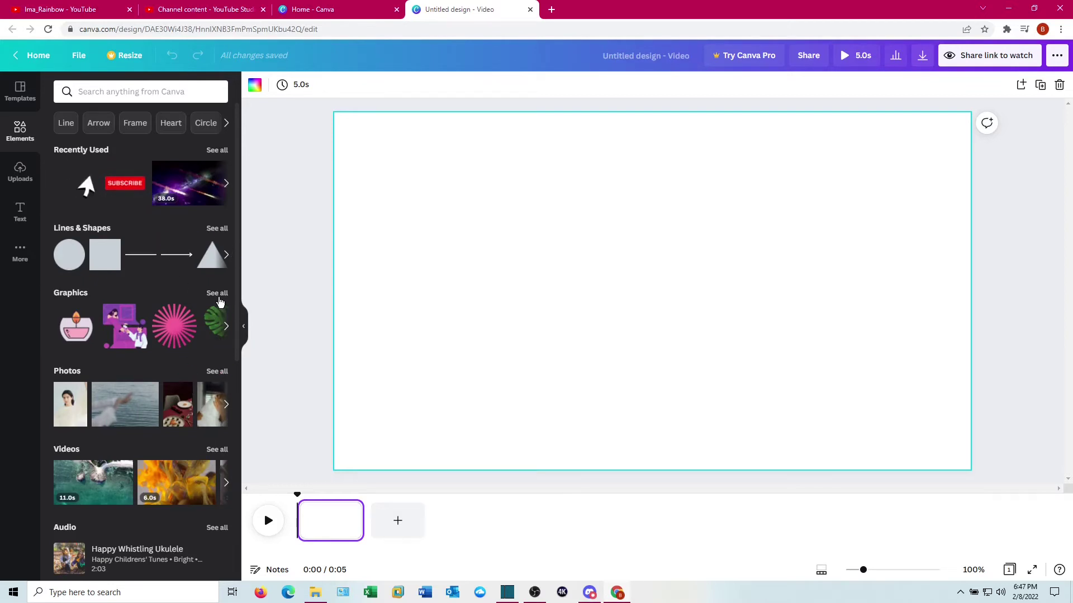
left_click(218, 294)
left_click(103, 114)
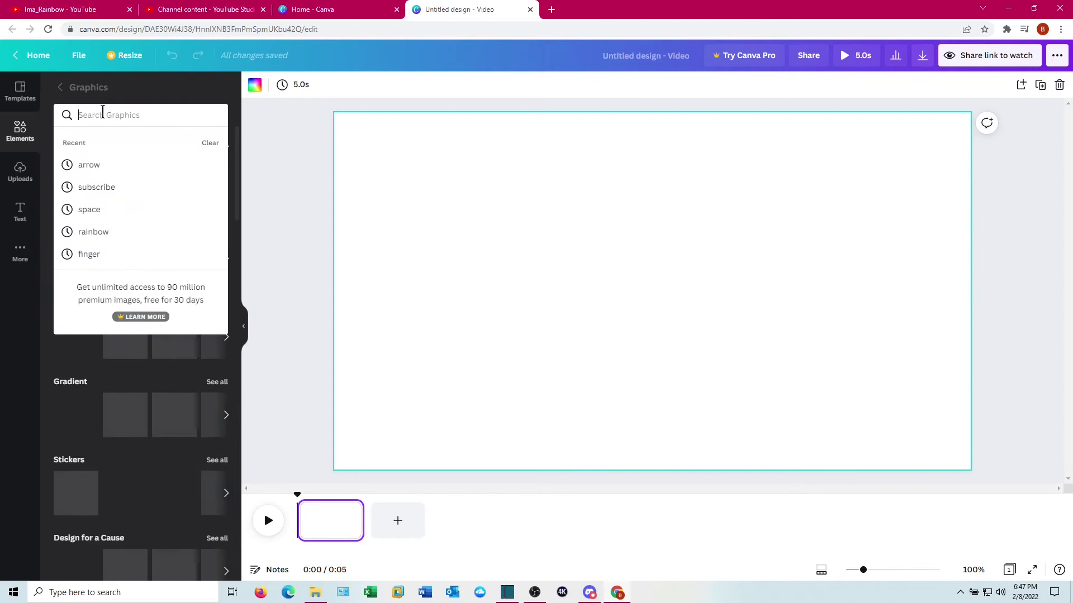
type("subsc")
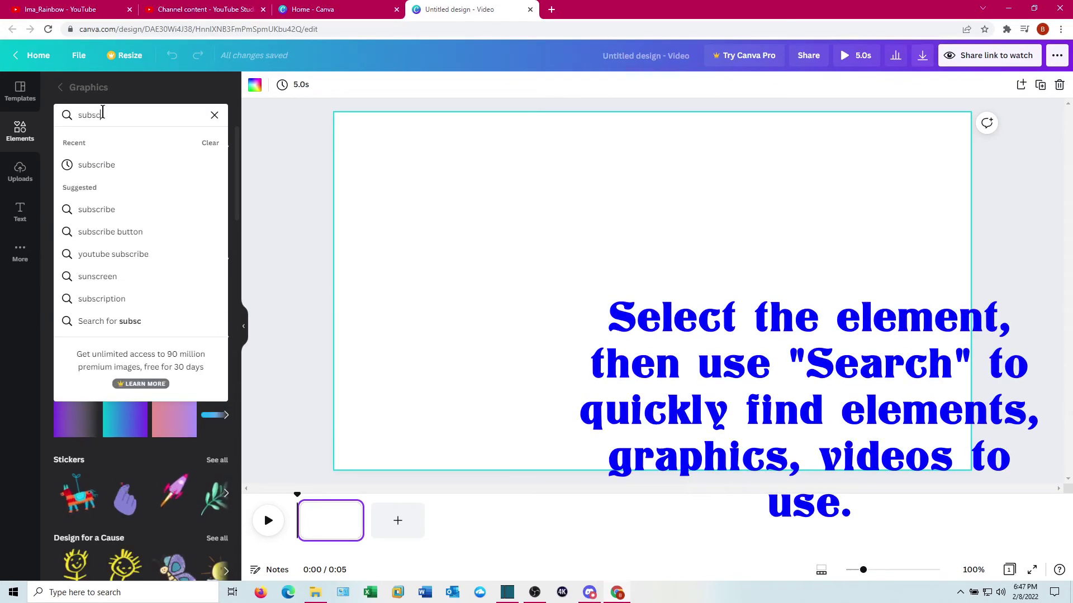
type("ribe")
key("Return")
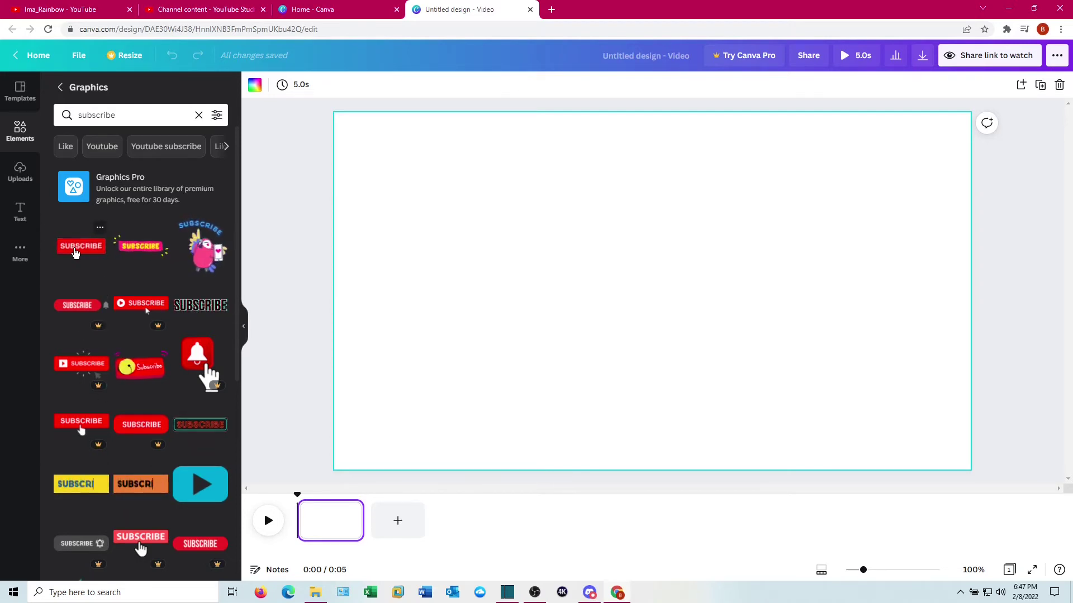
left_click(76, 253)
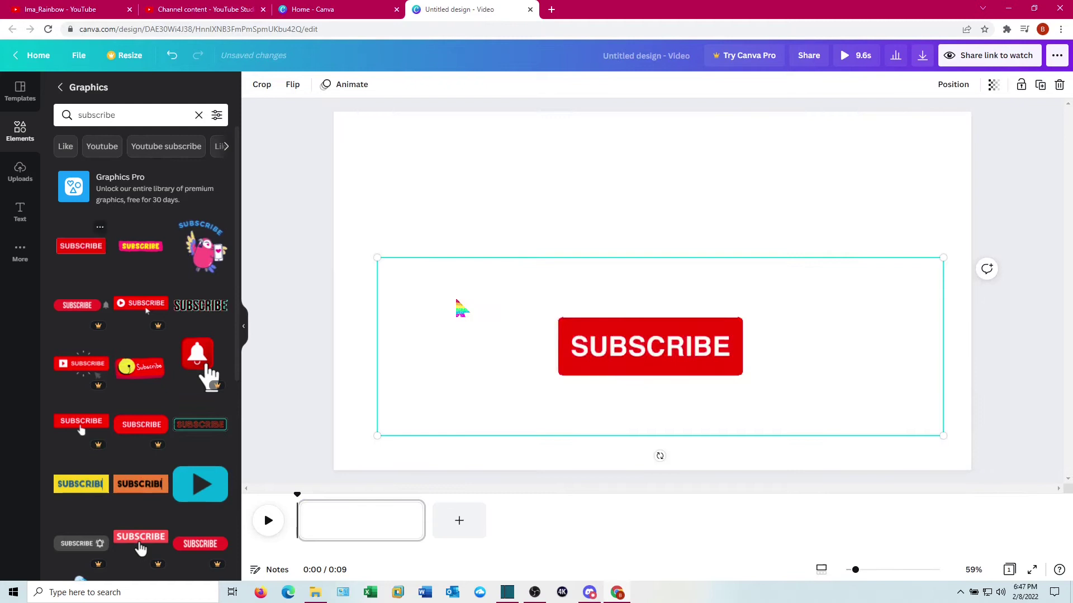
Step: Shrink the SUBSCRIBE graphic, move it to the lower right, and trim the page to about 5.1s
left_click_drag(944, 258, 490, 401)
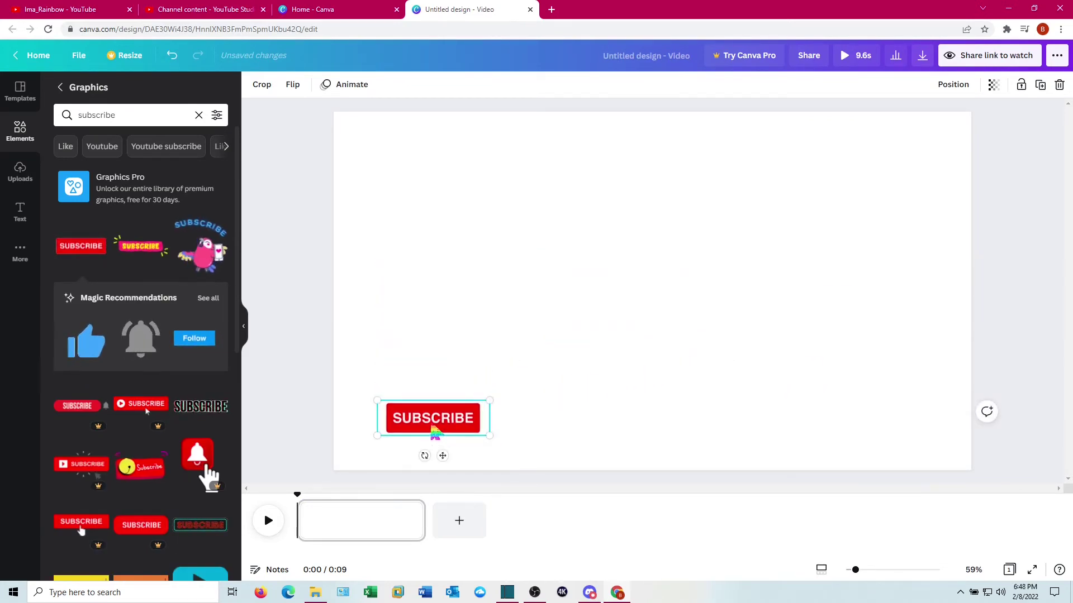
left_click_drag(435, 432, 777, 421)
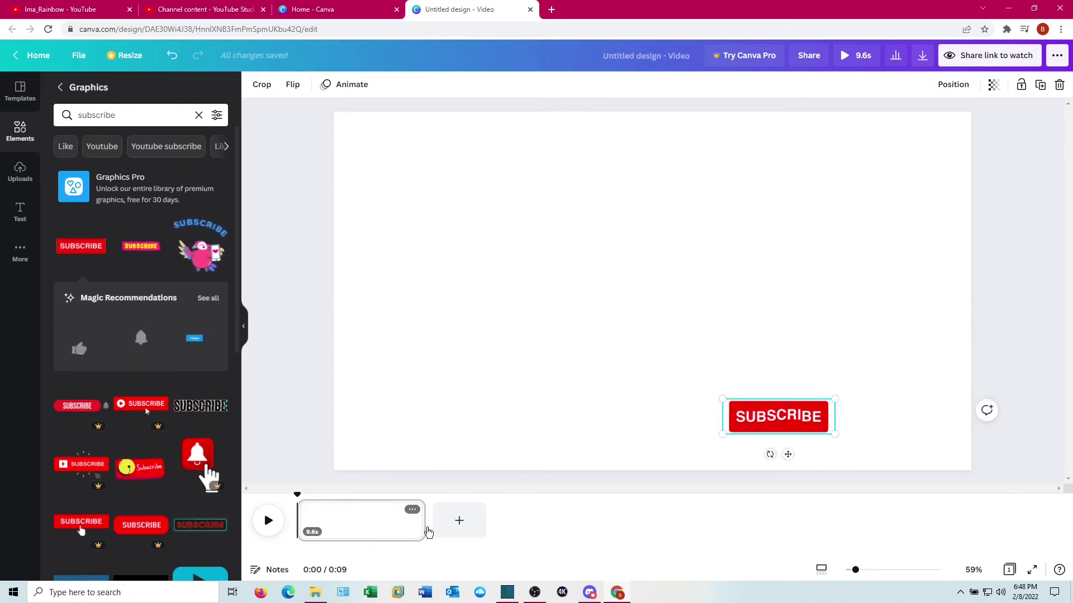
left_click_drag(423, 531, 364, 534)
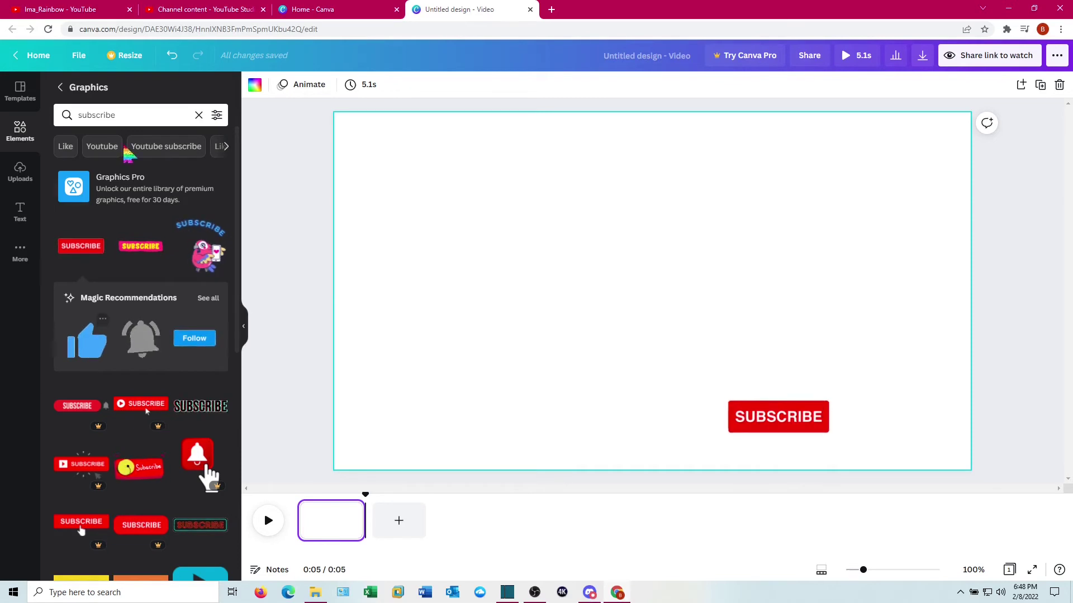
Step: Search graphics for 'arrow' and place the cursor-arrow graphic on the page
left_click(110, 115)
left_click_drag(116, 115, 56, 115)
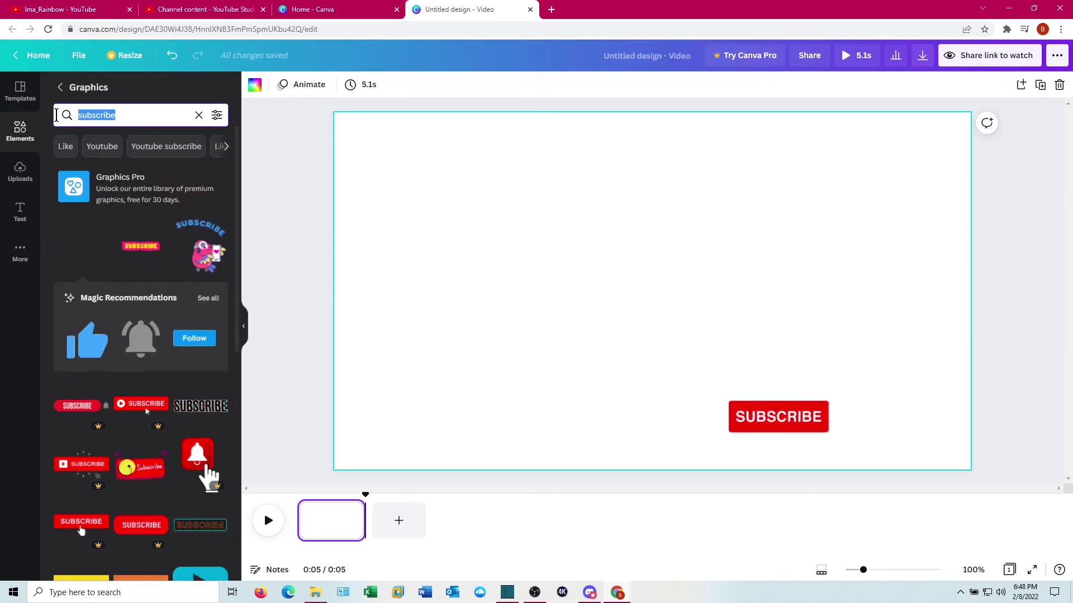
type("arrow")
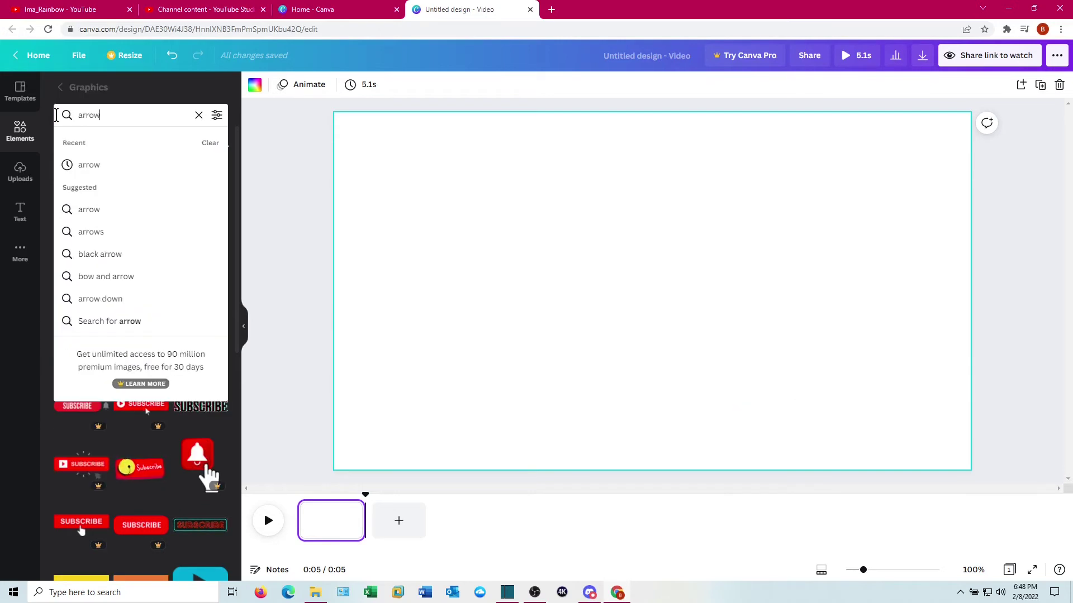
key("Return")
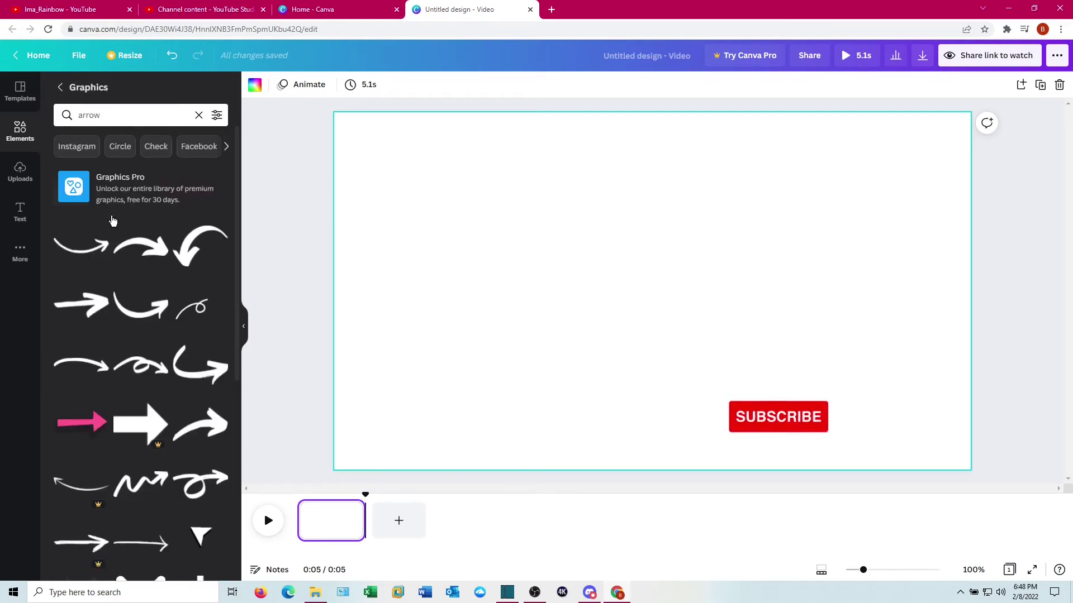
scroll(159, 300, "down", 1)
scroll(160, 300, "down", 2)
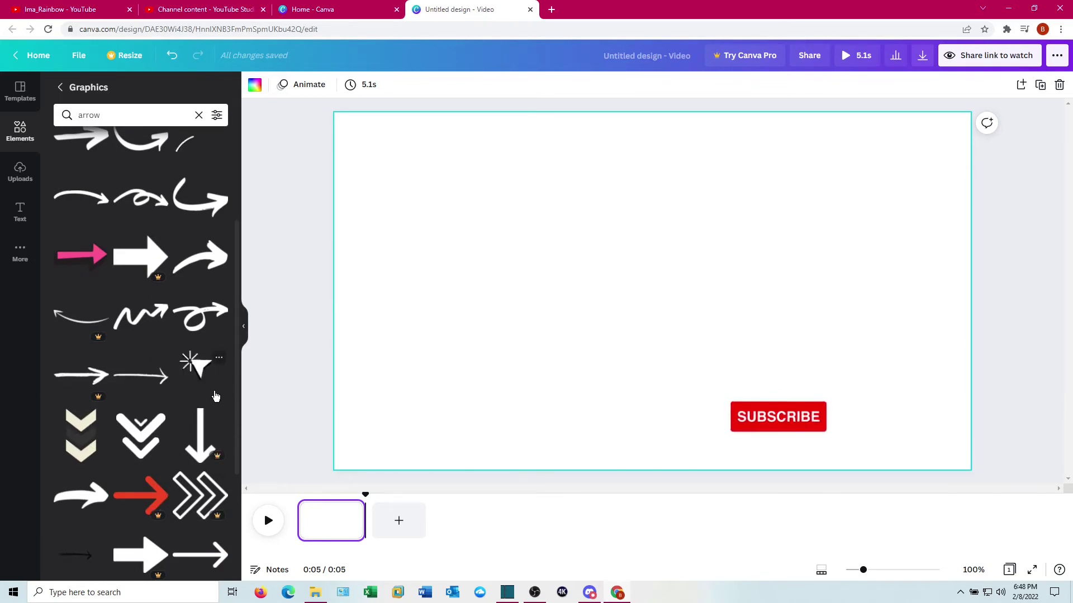
left_click_drag(207, 382, 802, 328)
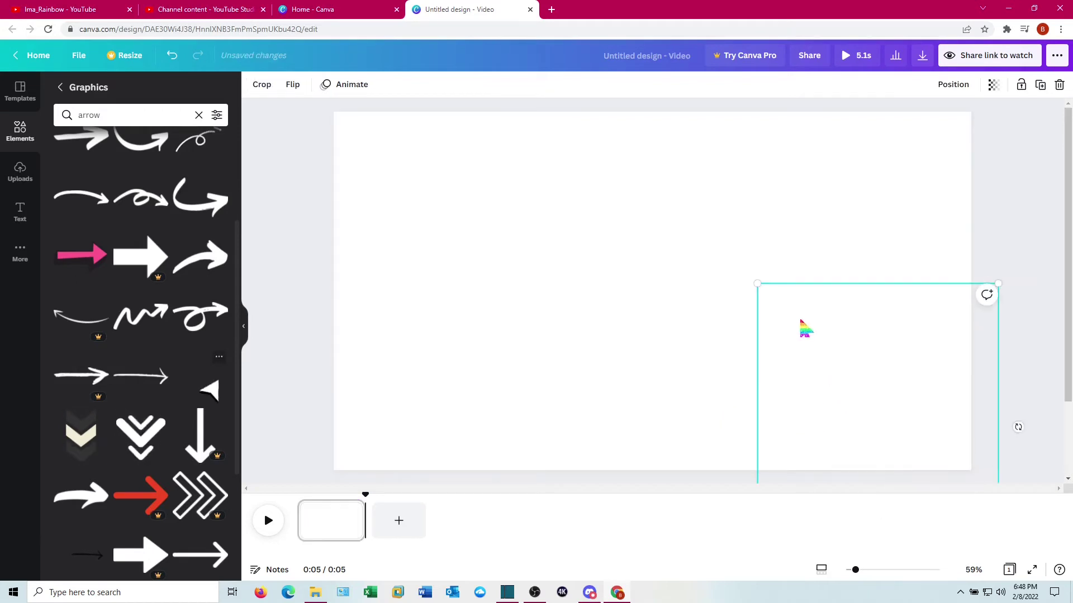
Step: Shrink the arrow and position it over the SUBSCRIBE button's right end
left_click_drag(998, 284, 855, 427)
left_click_drag(900, 460, 841, 434)
left_click(553, 258)
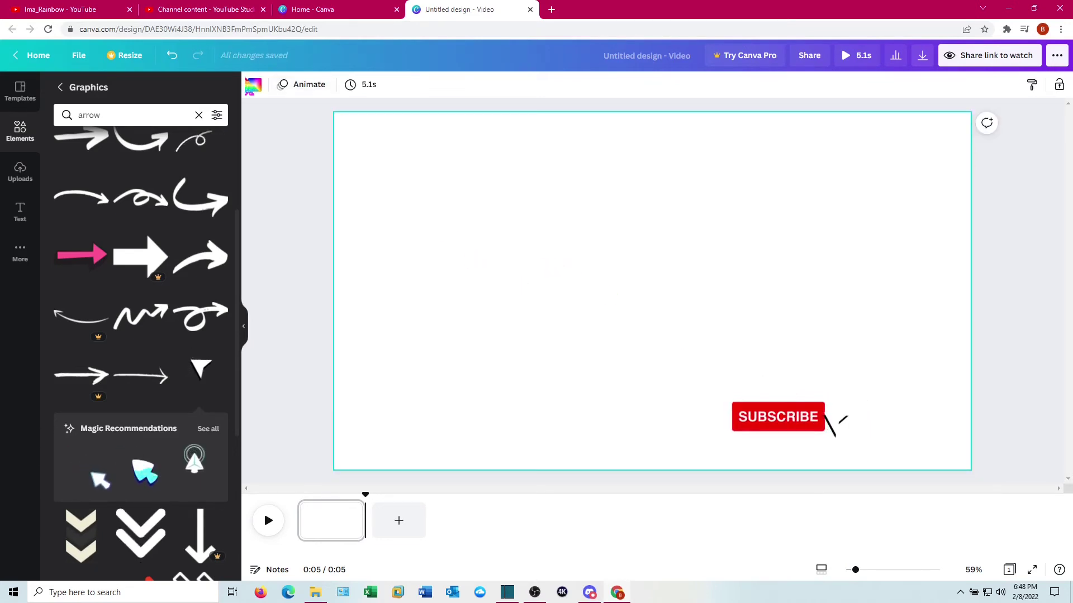
Step: Make the page background bright green and download the design as an MP4 video
left_click(254, 85)
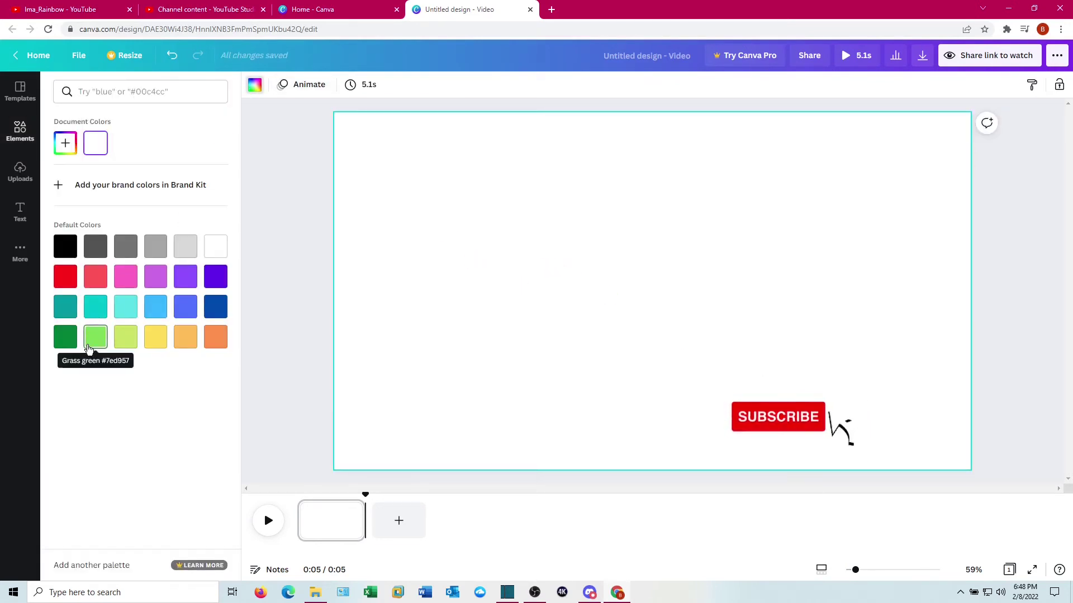
left_click(88, 336)
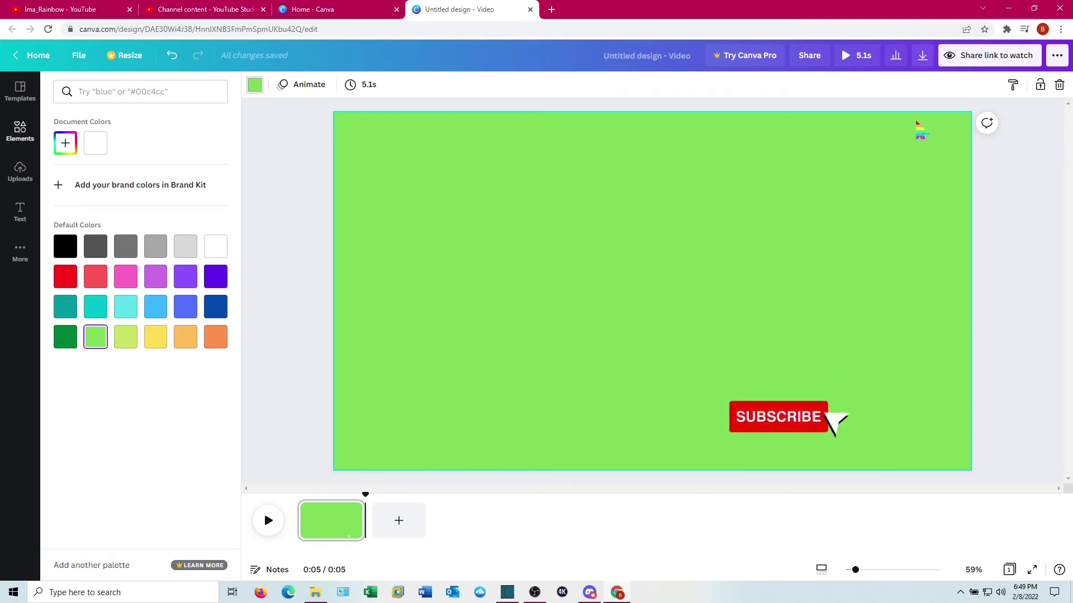
left_click(923, 56)
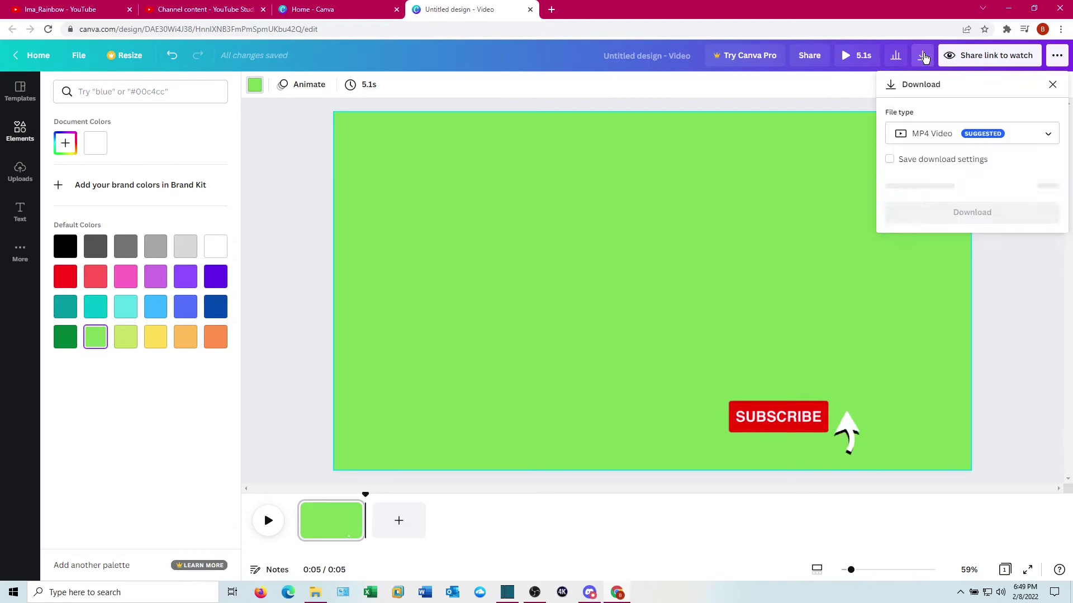
left_click(979, 190)
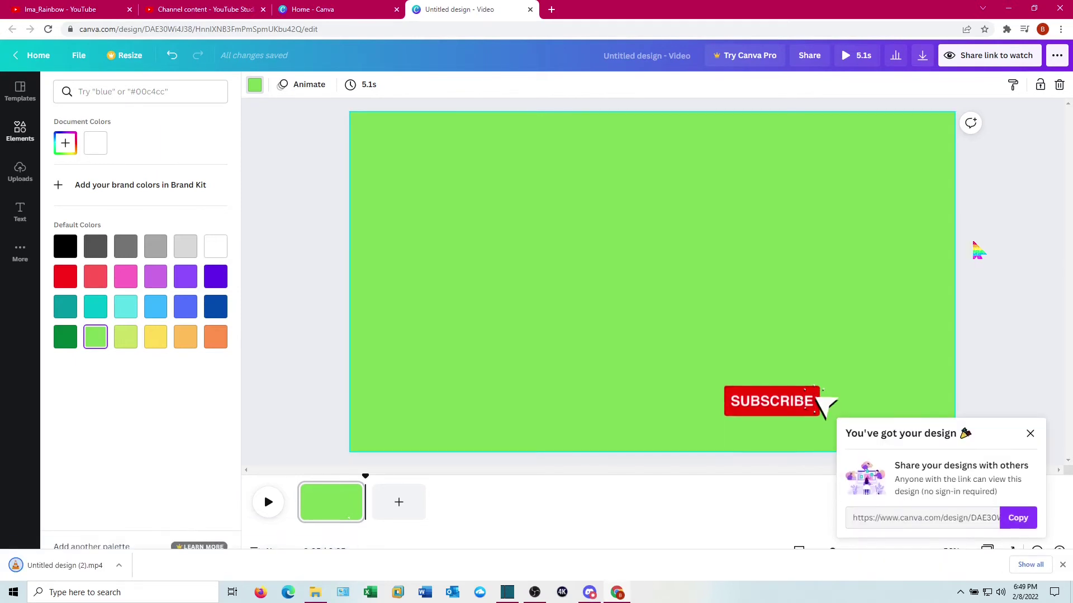
left_click(1029, 435)
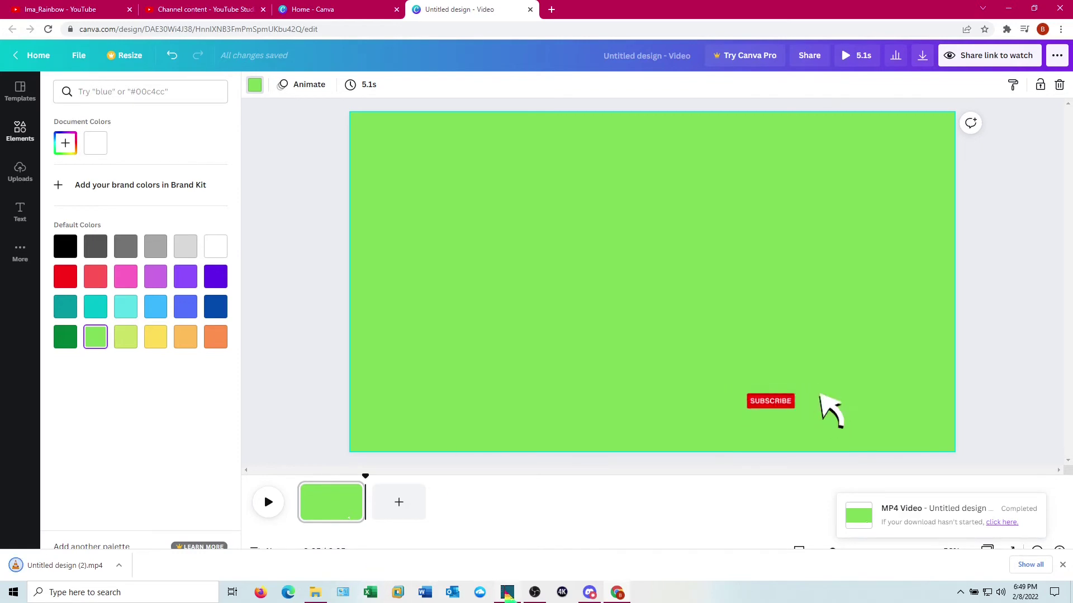
Step: Open 'Untitled design (2)' from Downloads in Shotcut and drop it on track V2 near 15 seconds
left_click(518, 594)
left_click(519, 595)
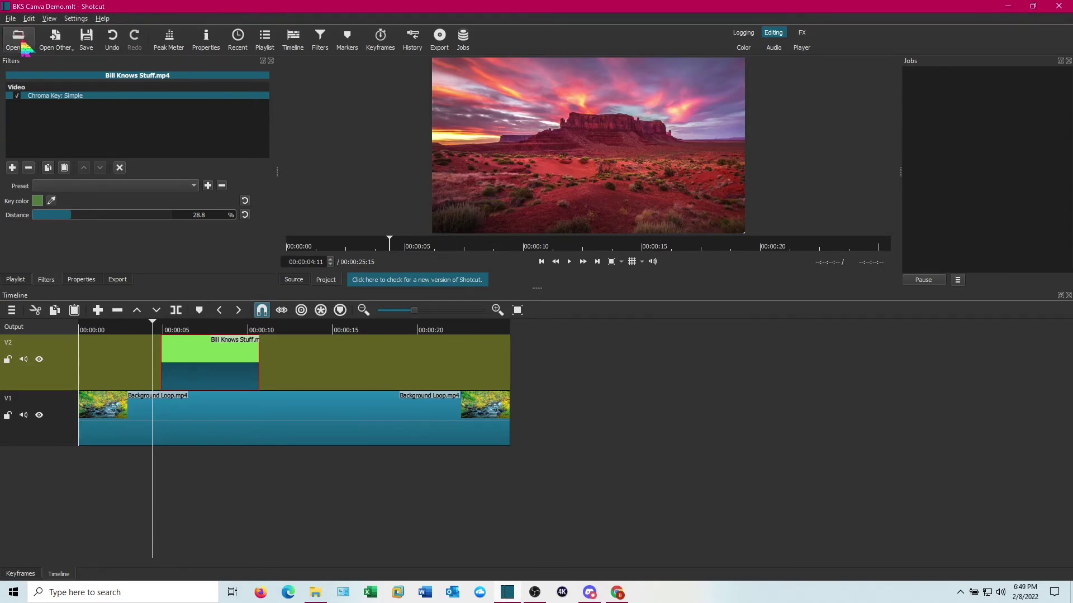
left_click(25, 47)
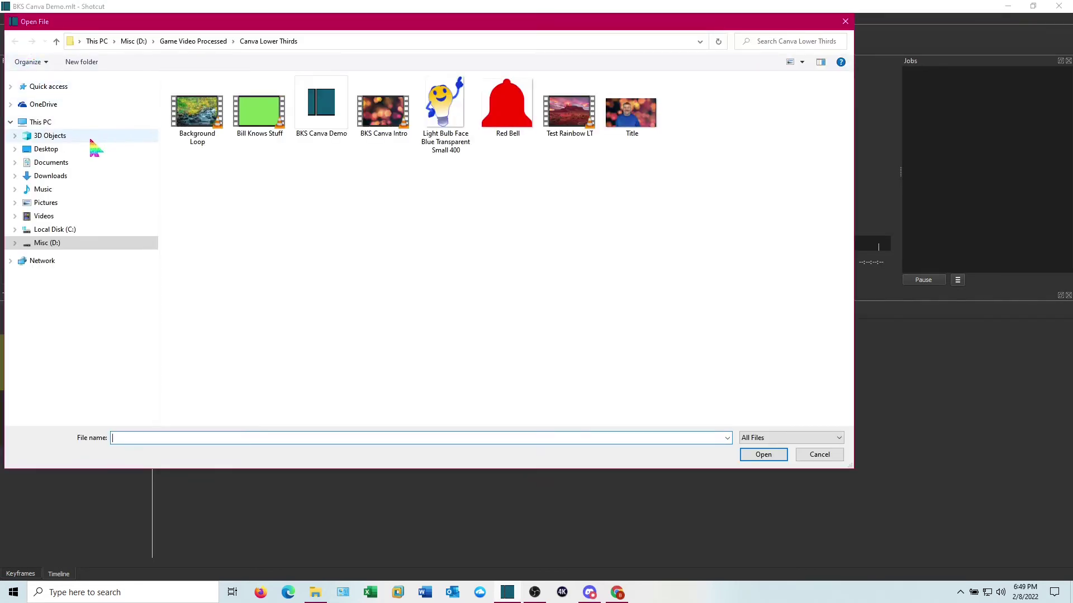
left_click(60, 177)
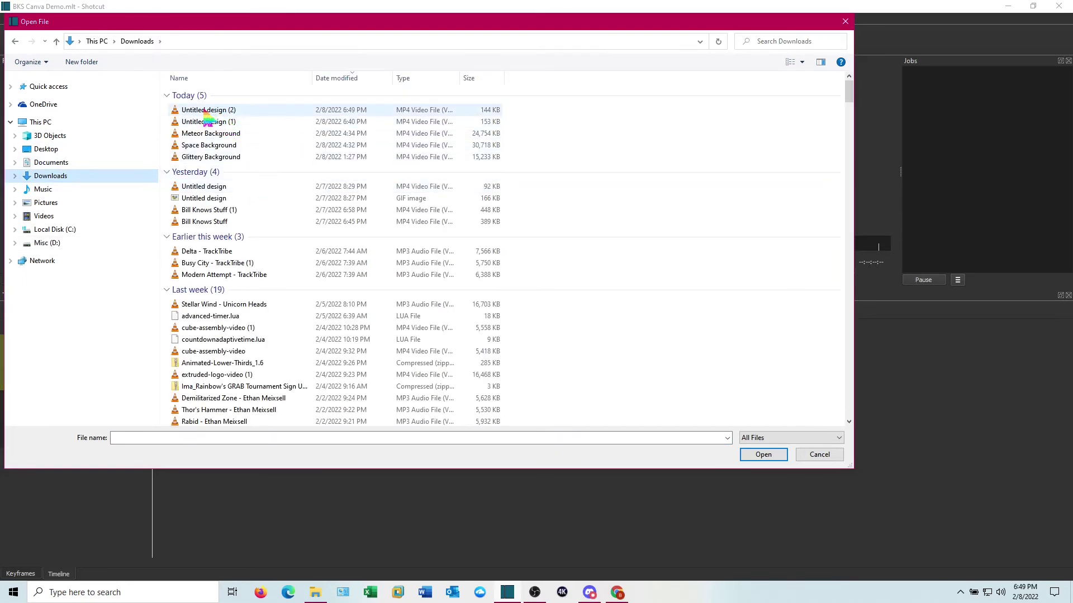
double_click(205, 110)
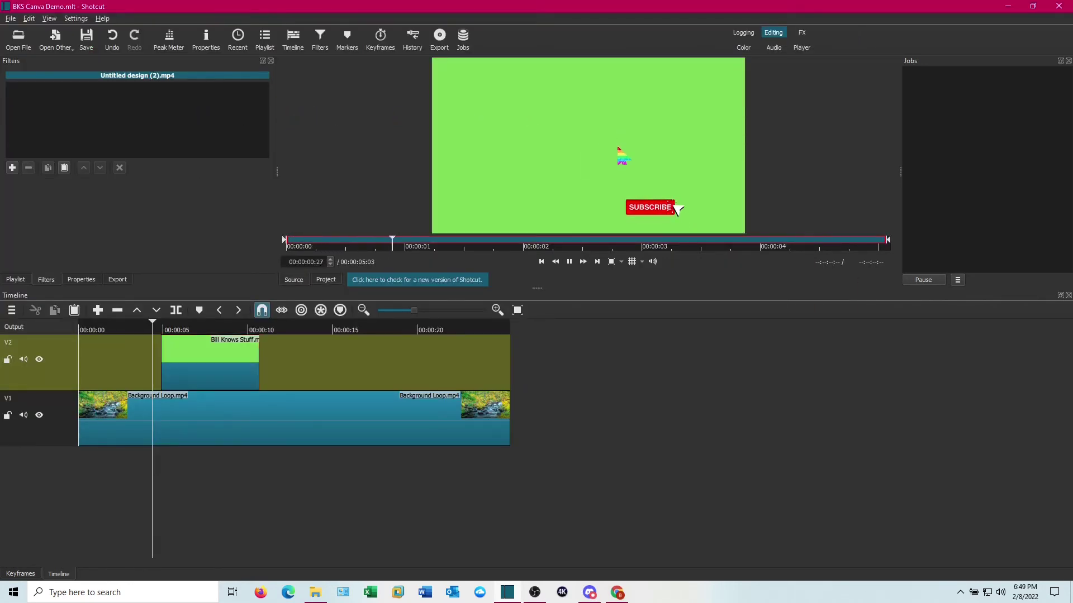
left_click_drag(440, 243, 371, 491)
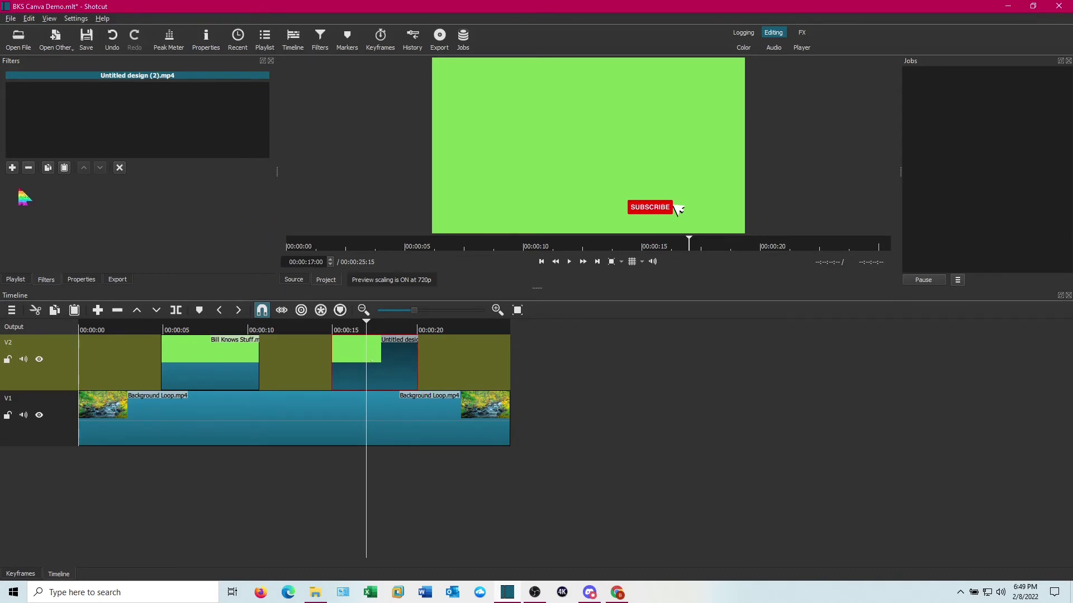
Step: Add a Chroma Key: Simple filter to the subscribe clip, sampling its green background as key colour
left_click(11, 168)
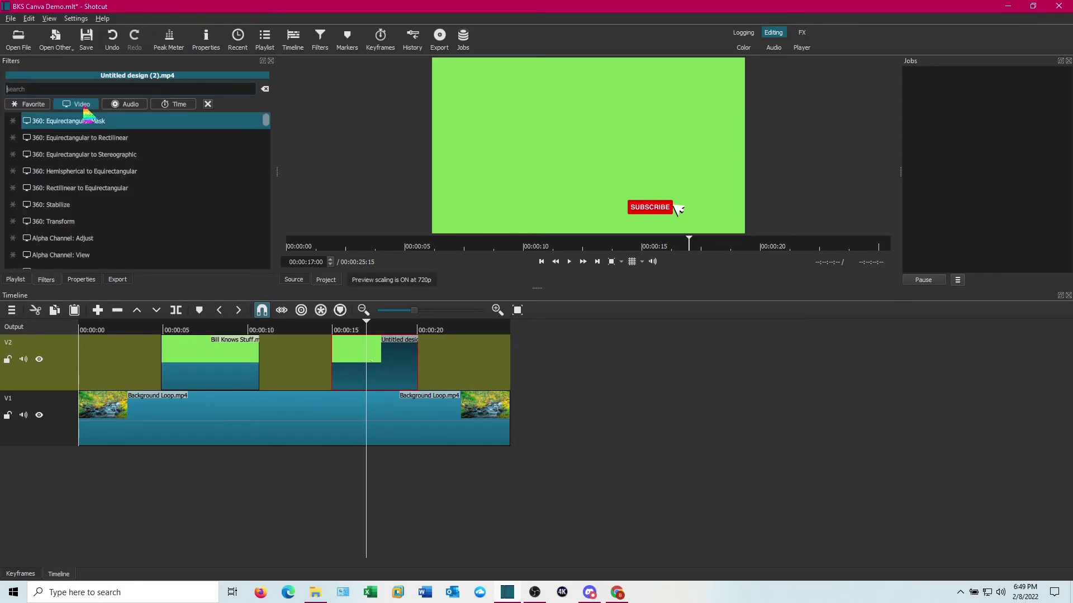
scroll(92, 226, "down", 4)
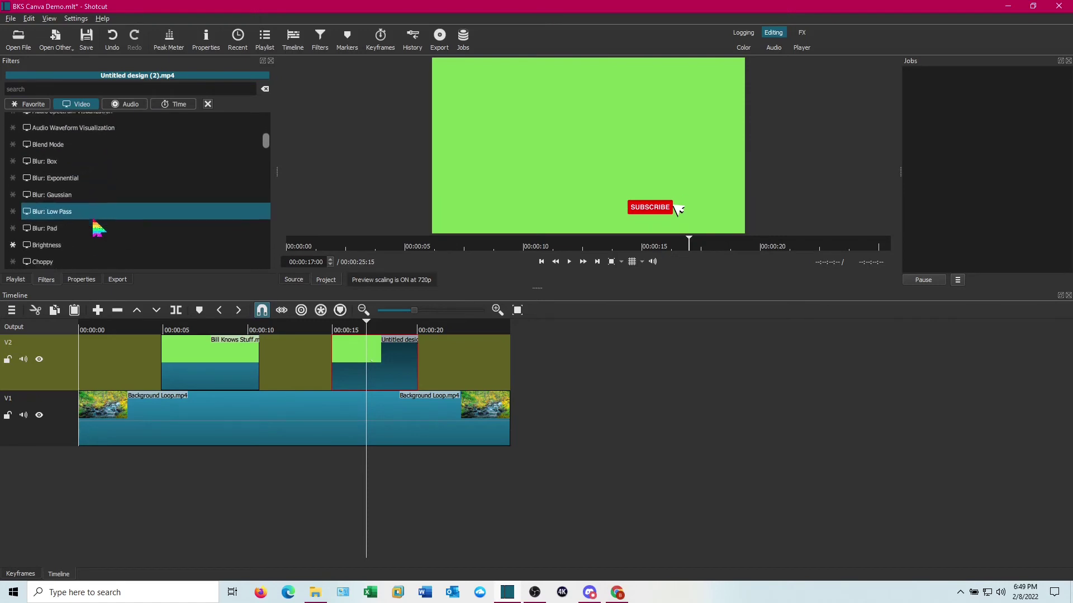
scroll(93, 223, "down", 3)
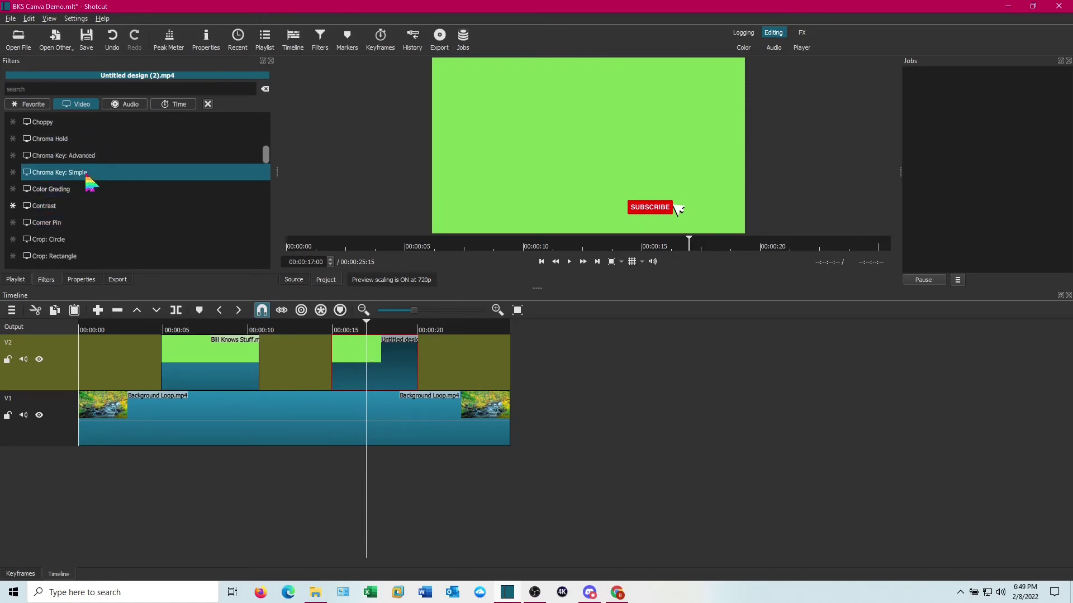
left_click(87, 176)
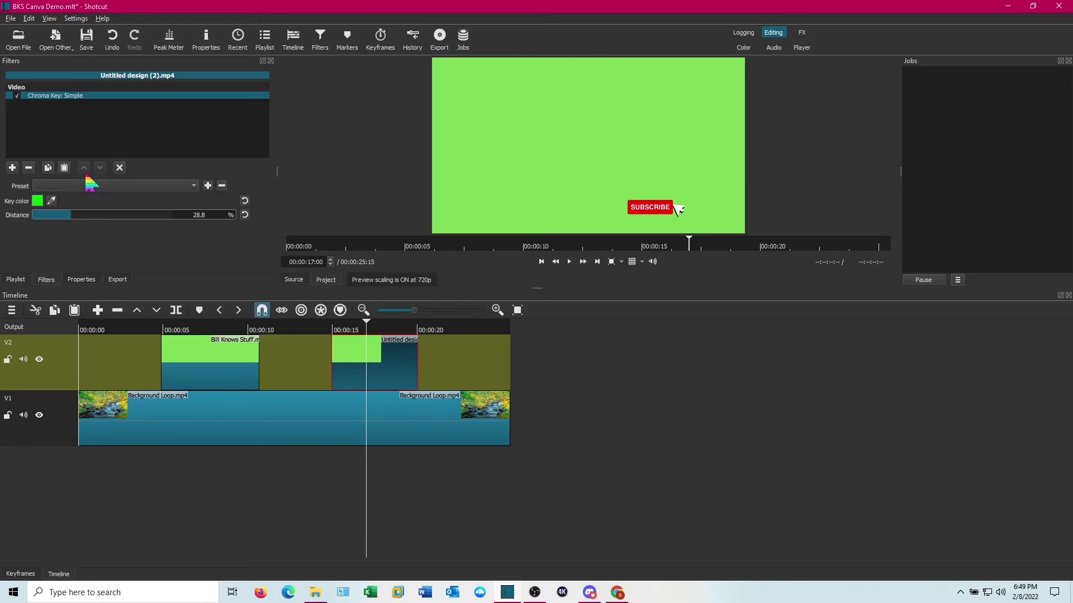
left_click(52, 201)
left_click(522, 163)
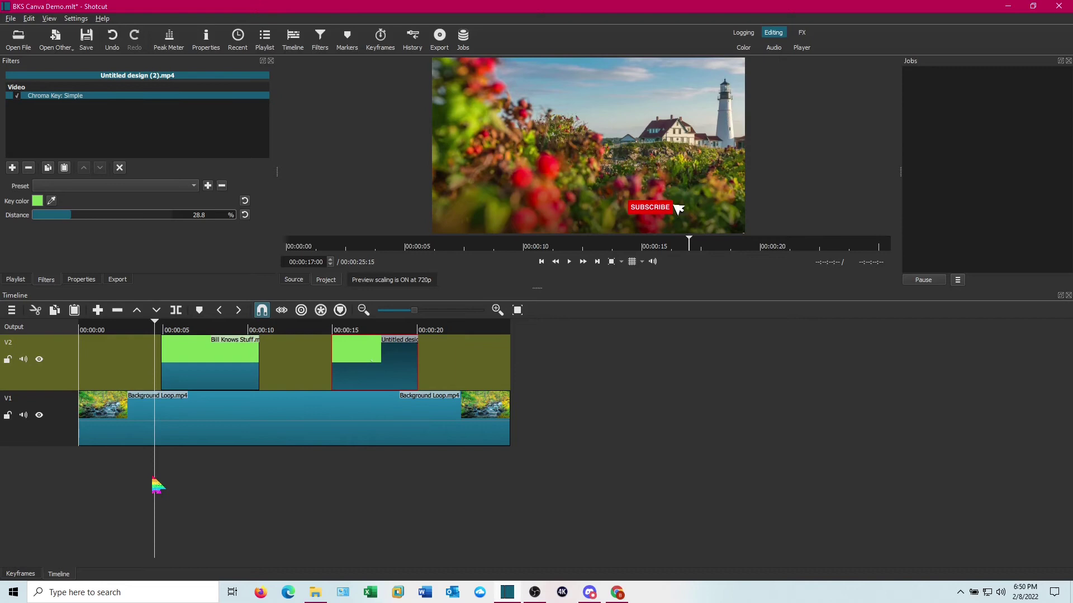
Step: Play back from about 4 s to about 21 s, then open the V2 track's context menu
left_click(519, 362)
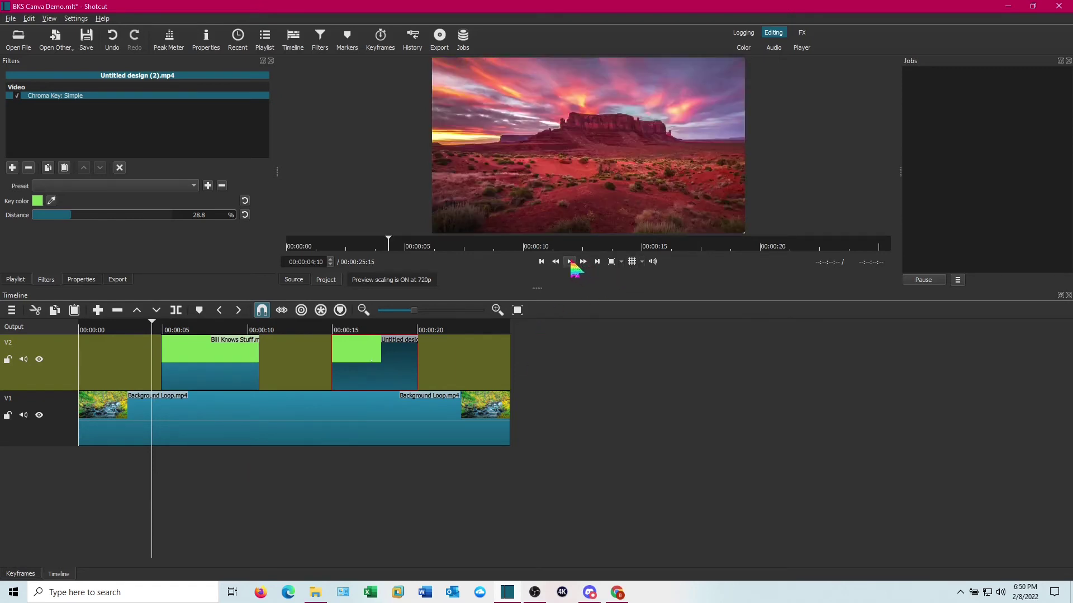
left_click(570, 262)
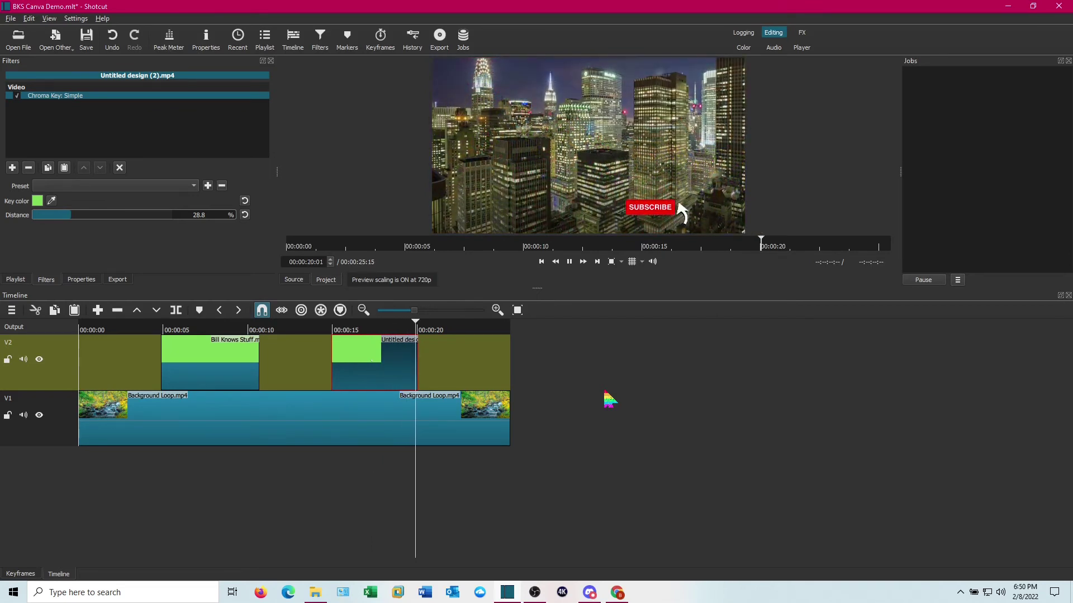
left_click(570, 263)
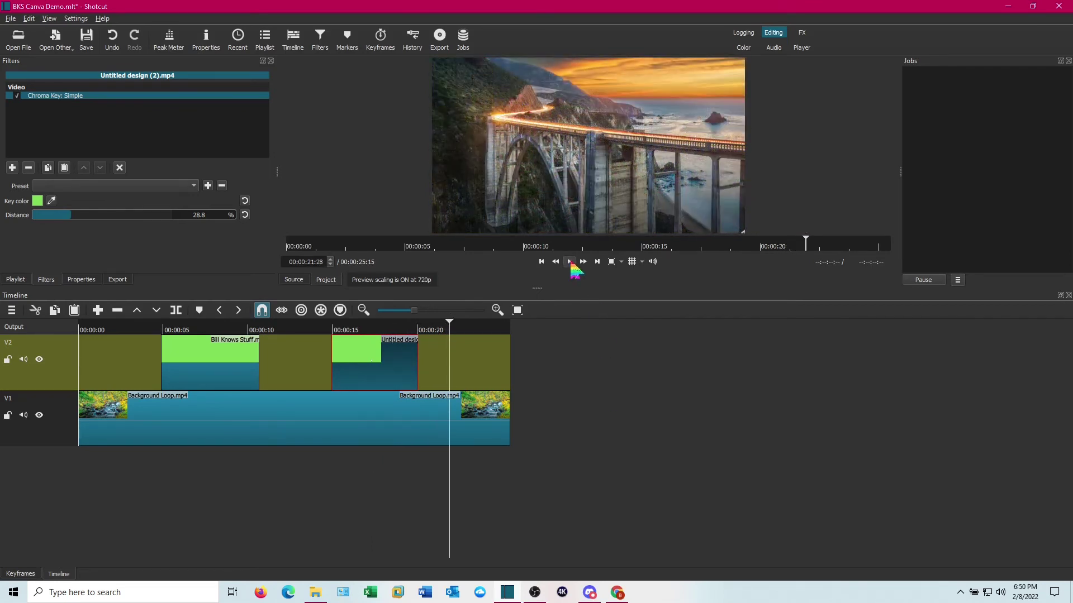
left_click(39, 386)
right_click(39, 386)
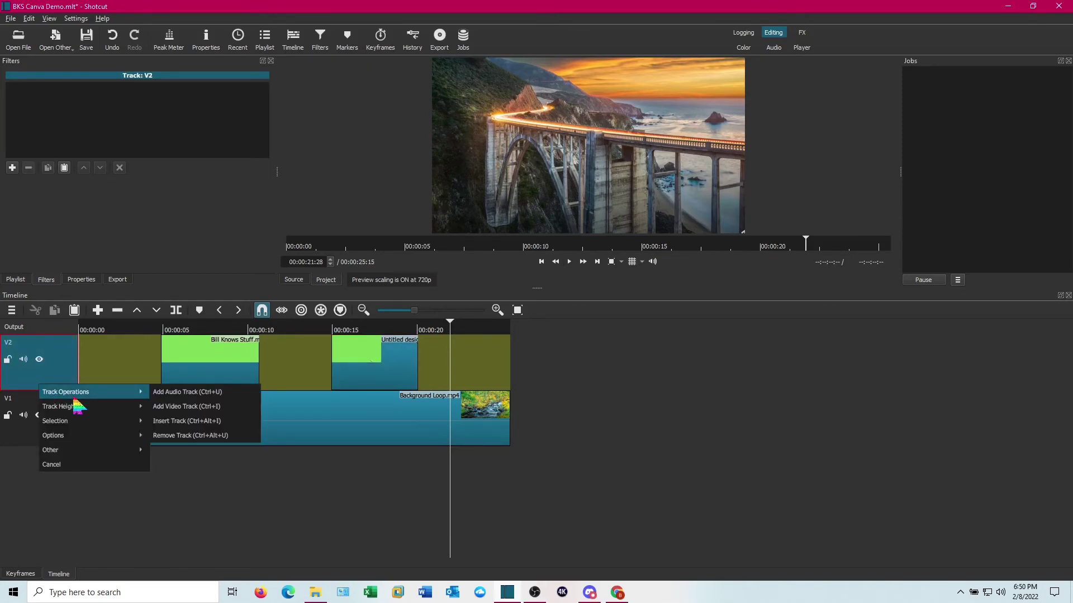
Step: Add a V3 video track, move the subscribe clip onto it earlier in time, and preview the layering
left_click(168, 407)
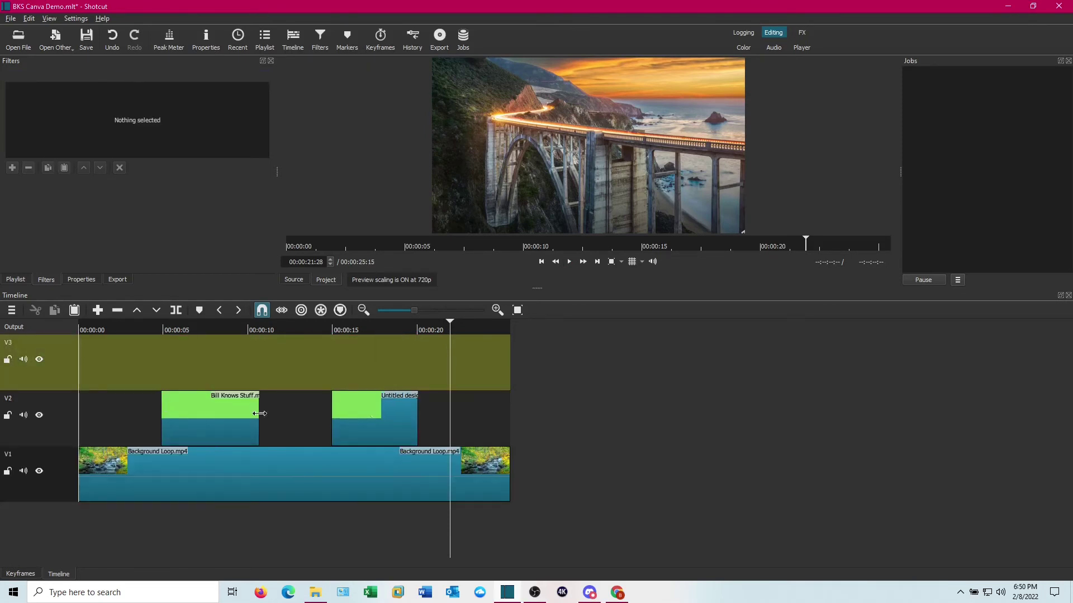
left_click_drag(388, 435, 259, 364)
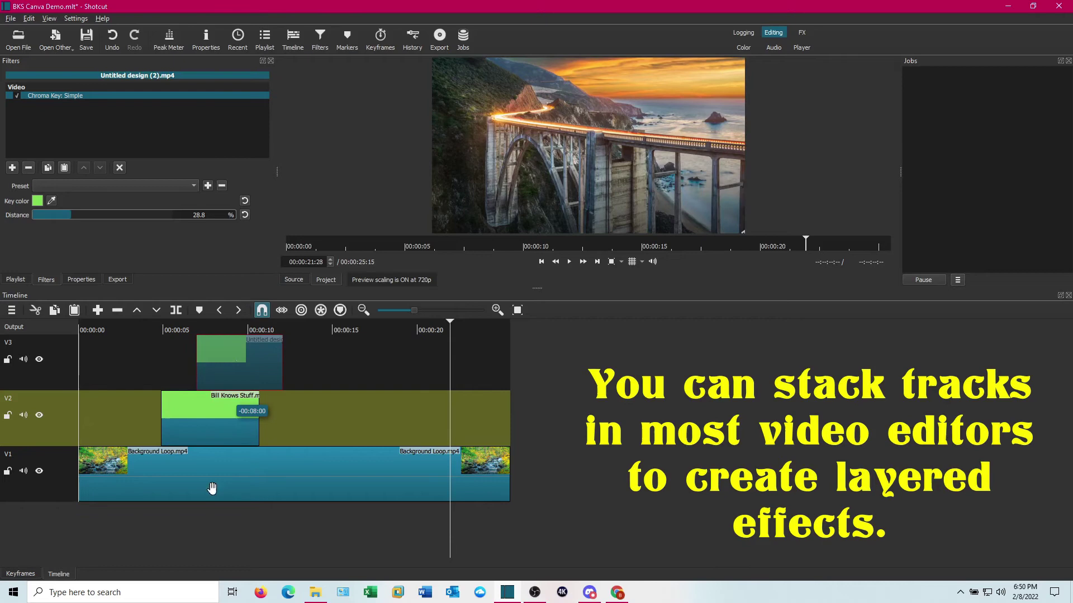
left_click(153, 543)
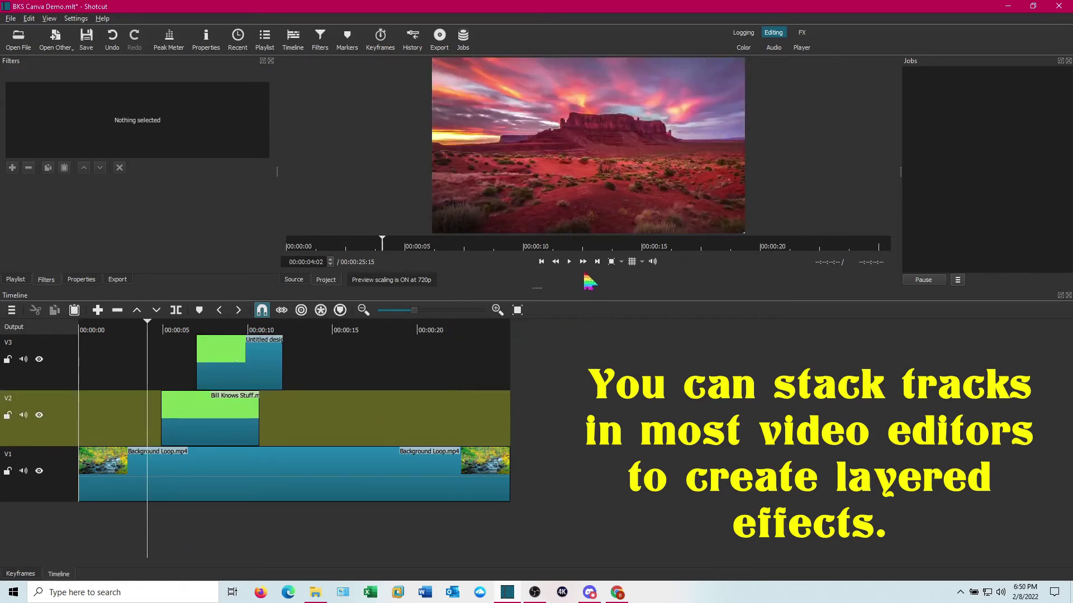
left_click(570, 261)
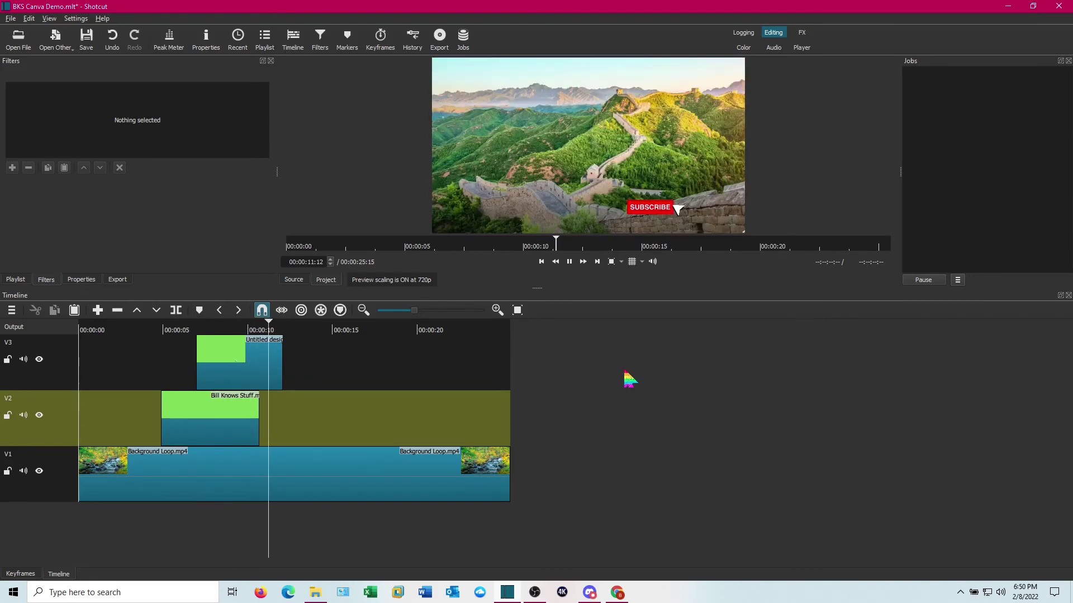
left_click(570, 261)
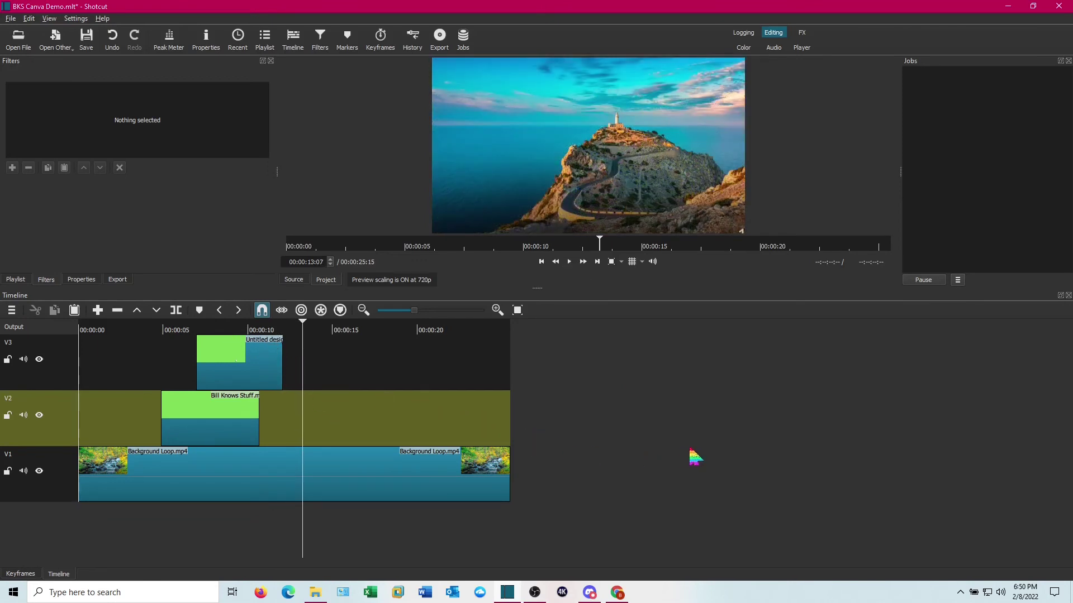
Step: Shift the Bill Knows Stuff clip about two seconds and the subscribe clip about three seconds later
left_click(217, 420)
left_click_drag(216, 431, 296, 433)
left_click_drag(244, 362, 396, 380)
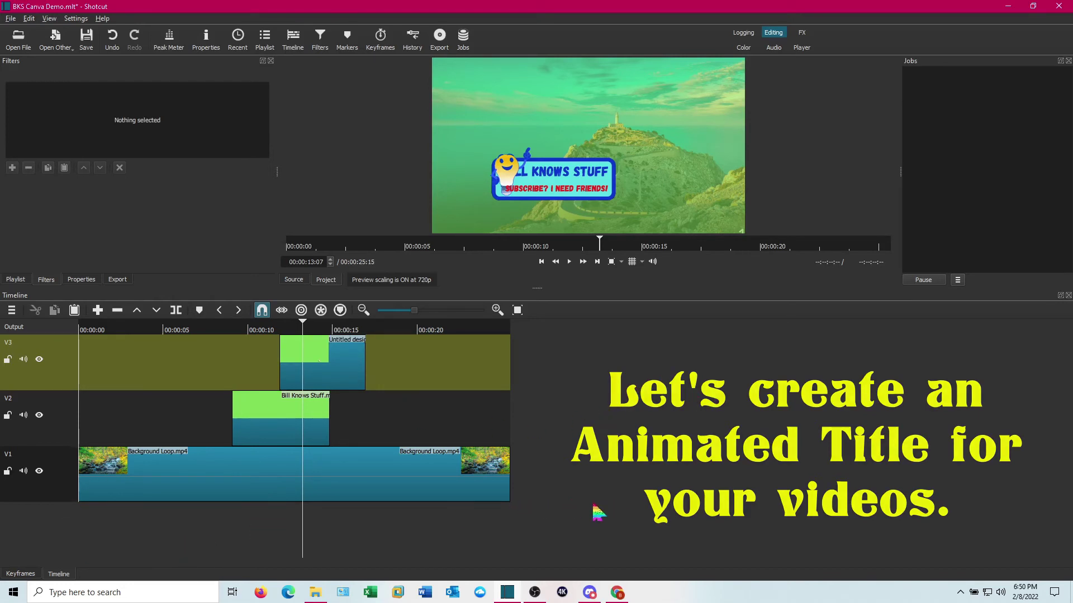
Step: In Canva, add a heading reading 'Spiffy Title for My Video' and adjust its text box width
left_click(618, 592)
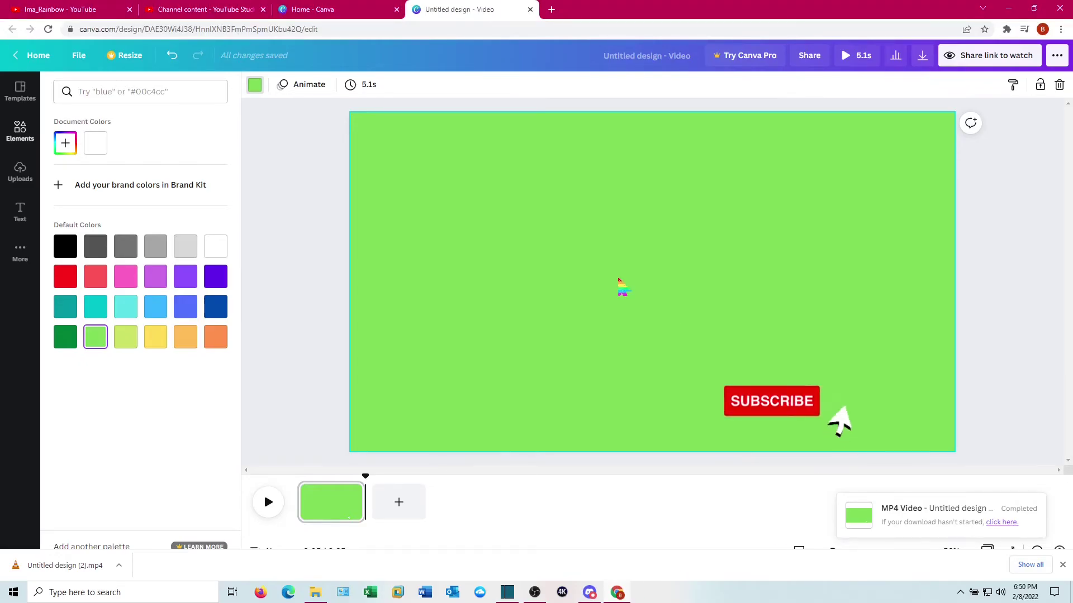
left_click(29, 57)
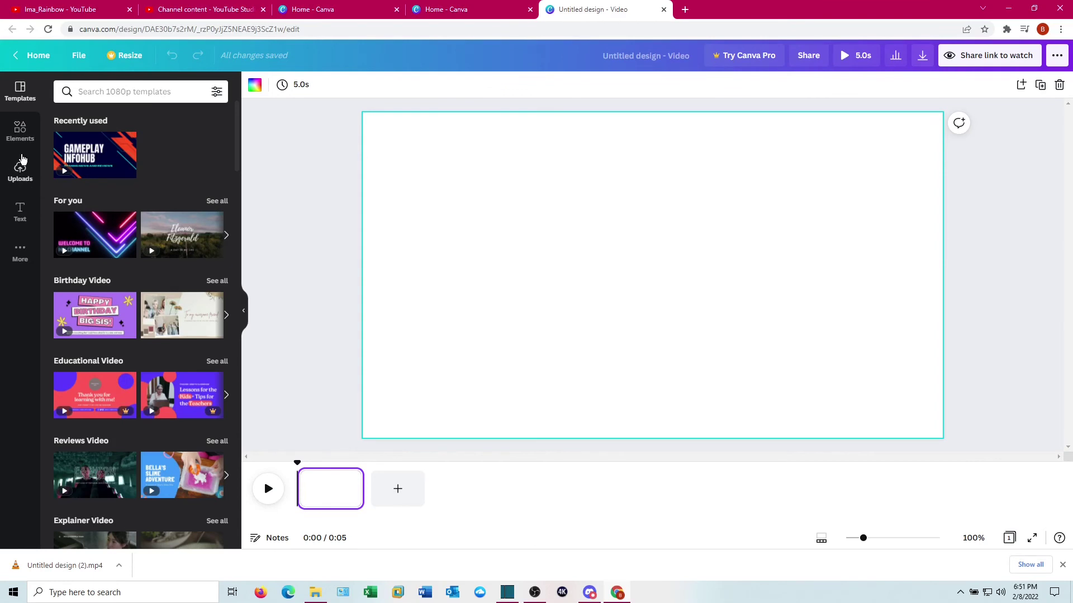
left_click(20, 212)
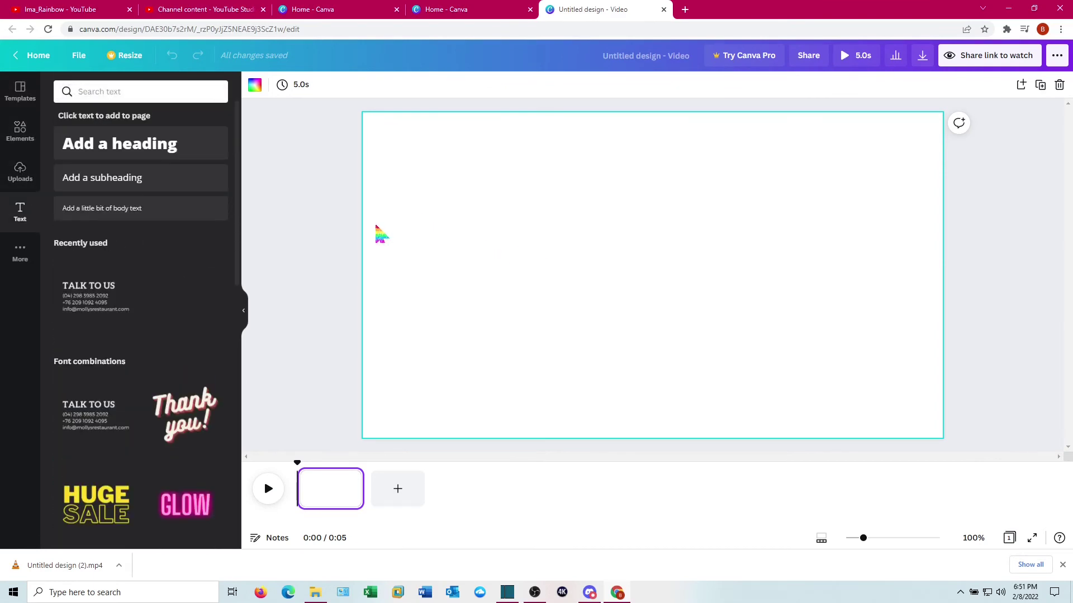
left_click(167, 147)
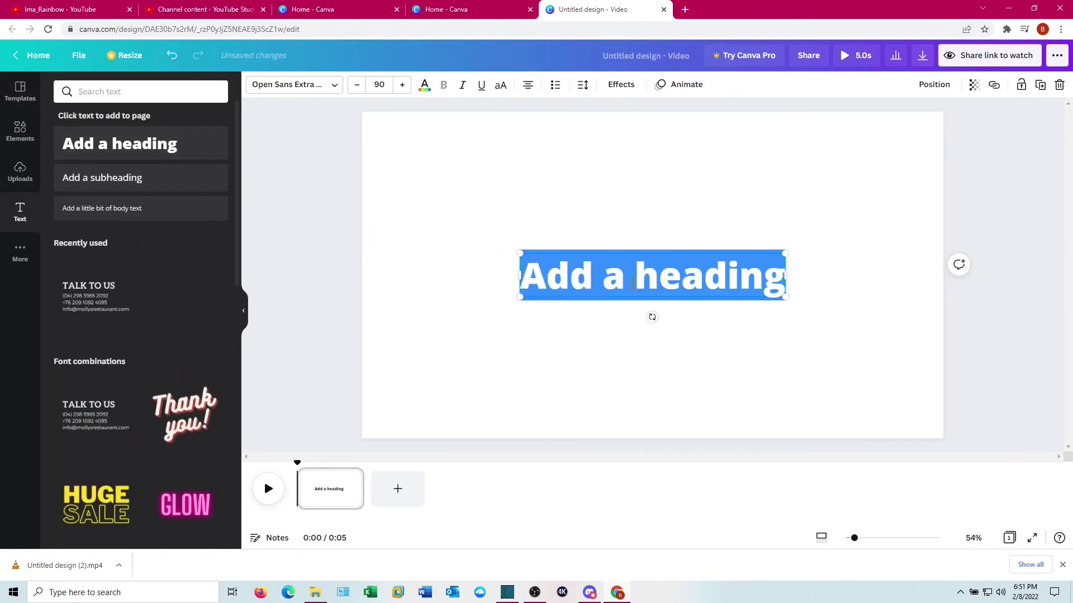
type("Sp")
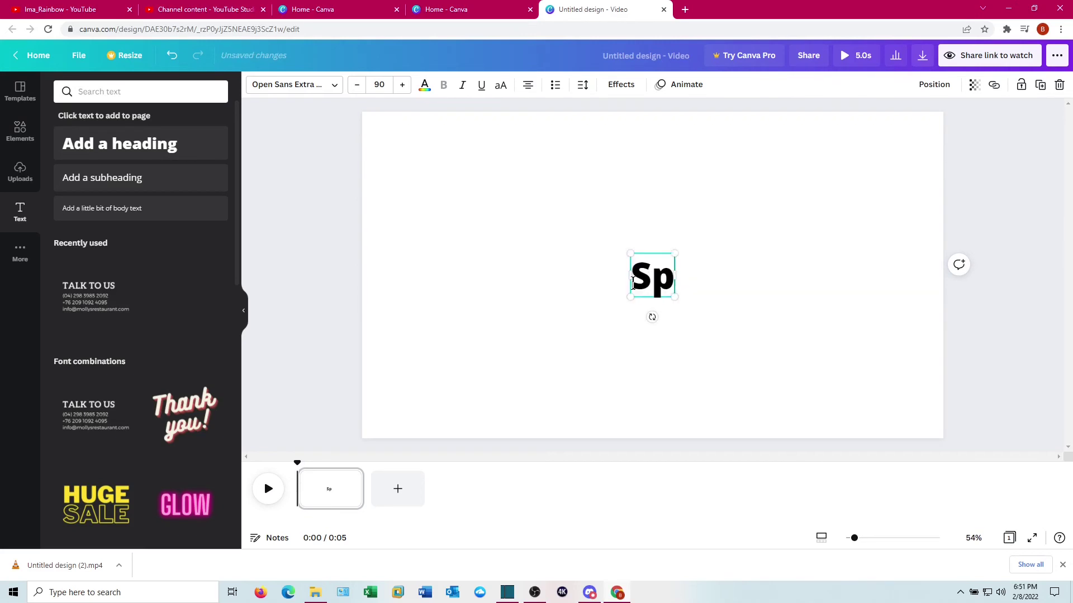
type("iffy Title for My Video")
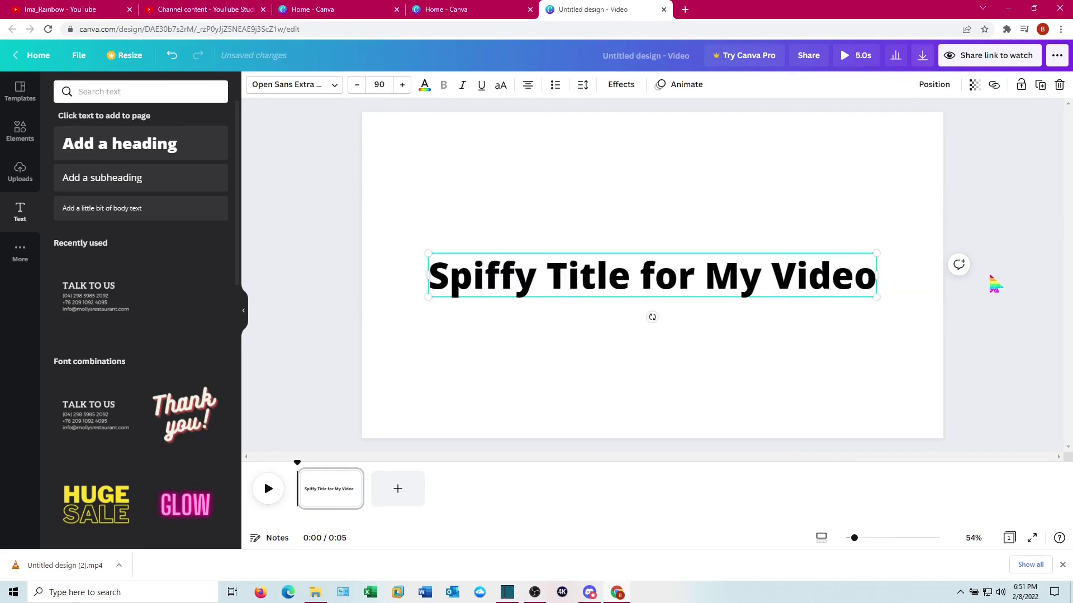
left_click_drag(876, 277, 435, 272)
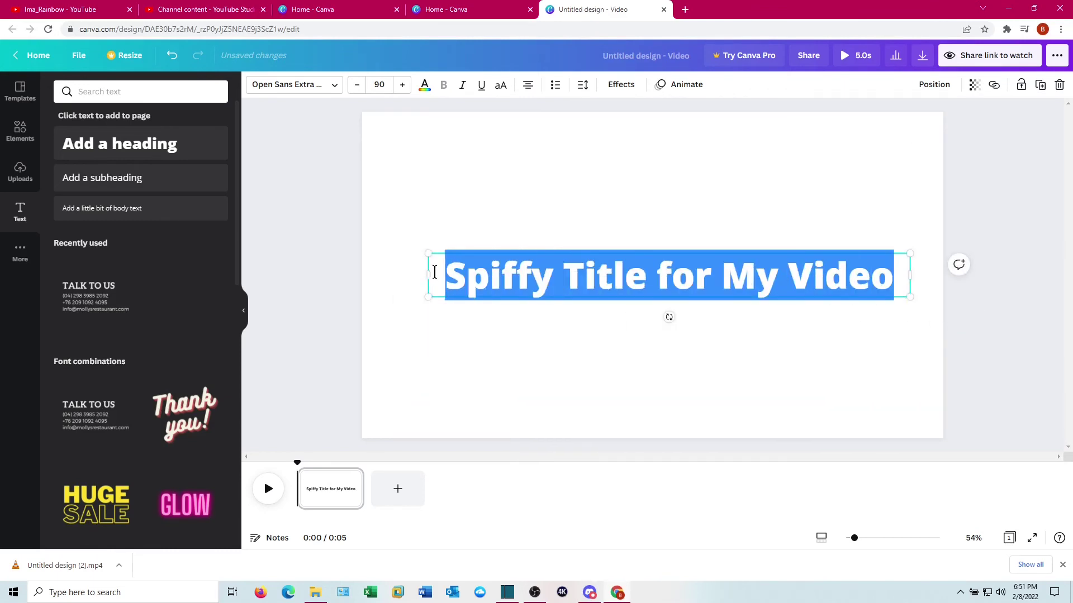
Step: Colour the title text yellow and the page background light green
left_click(425, 87)
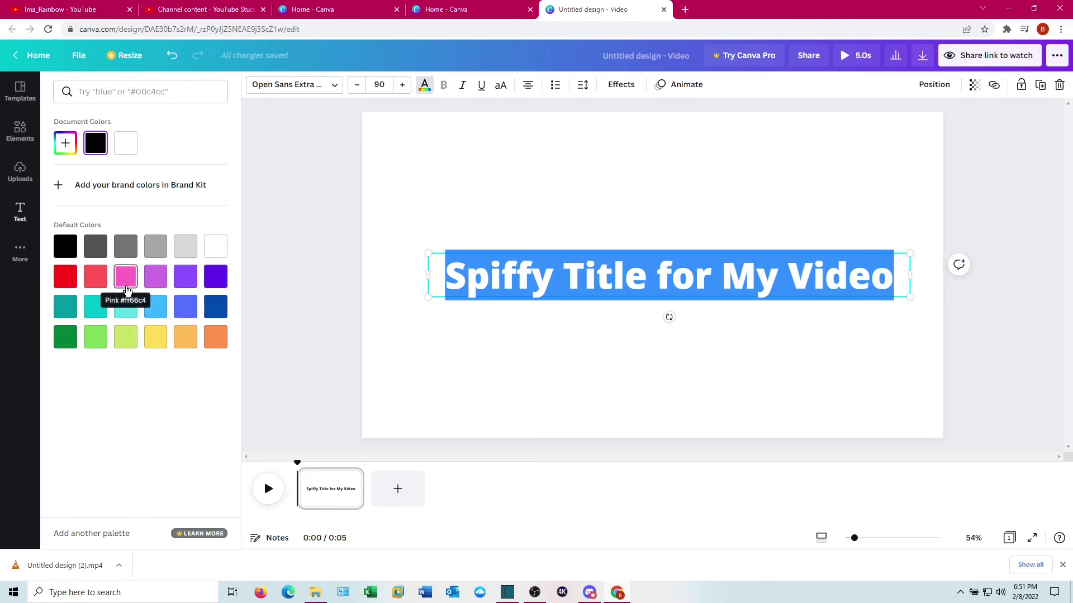
left_click(156, 336)
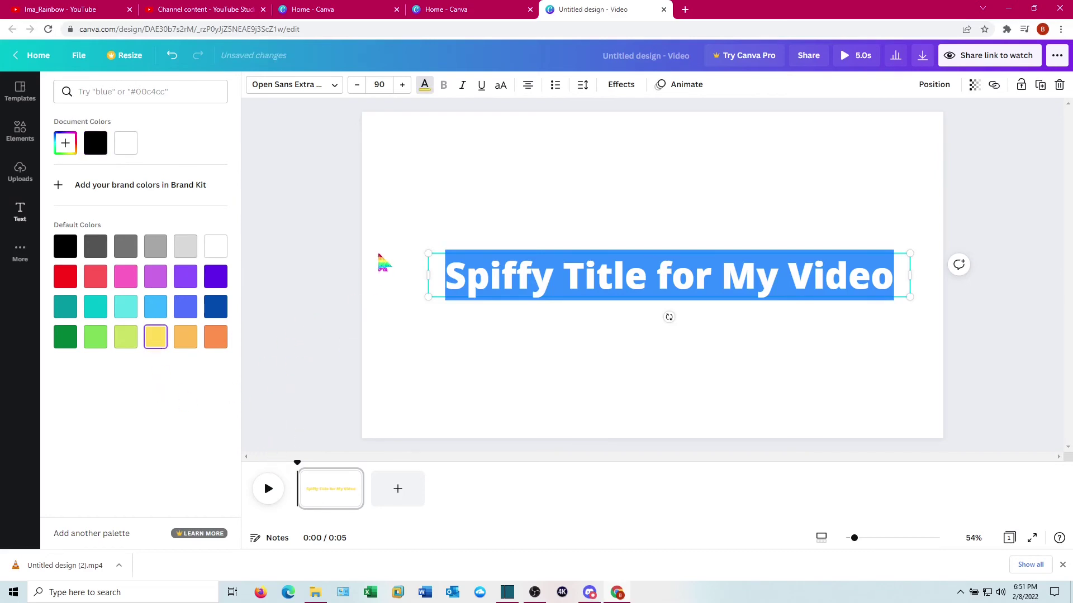
left_click(465, 340)
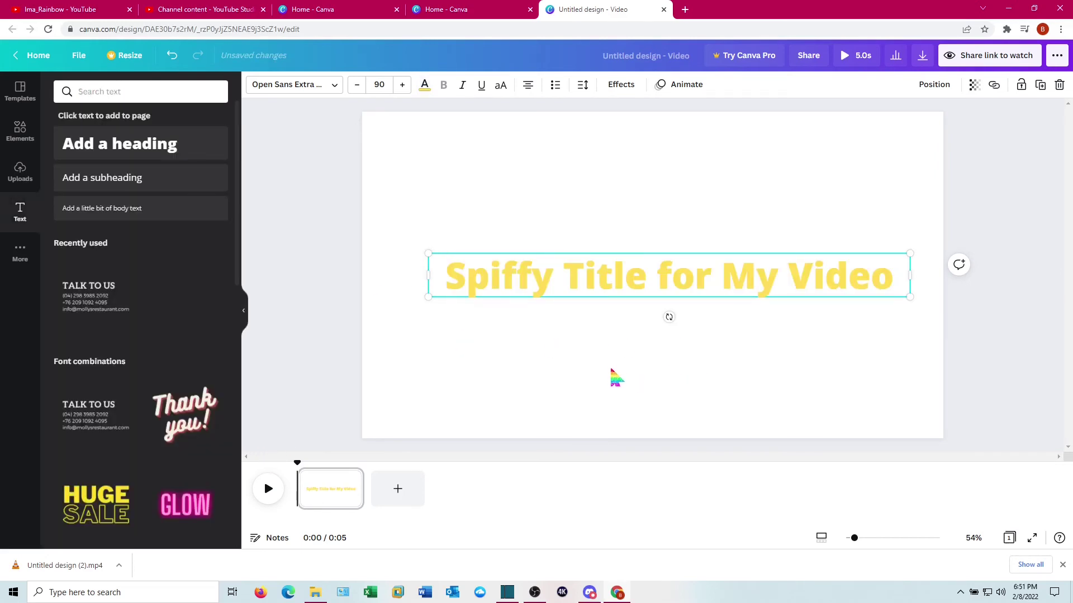
left_click(615, 377)
left_click(254, 84)
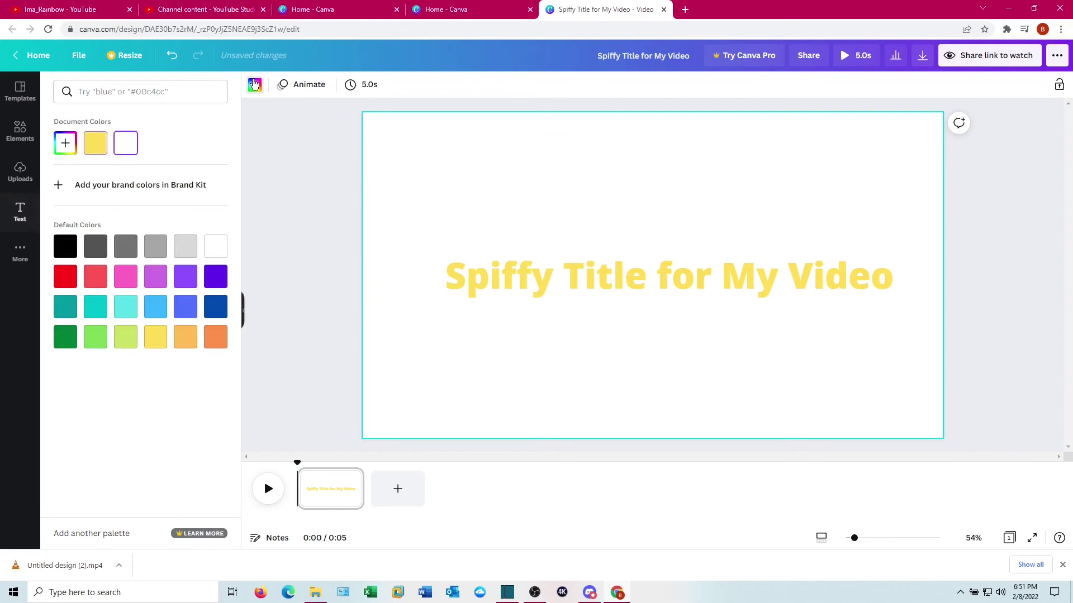
left_click(94, 338)
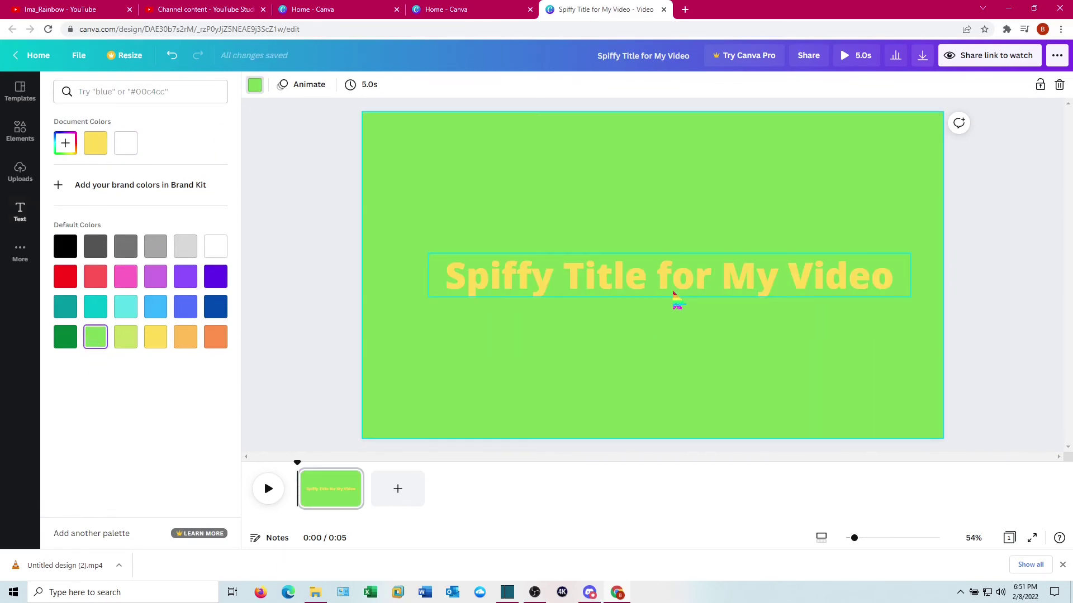
Step: Move the title to the top of the page, apply the Block animation, and preview it
left_click_drag(677, 296, 662, 164)
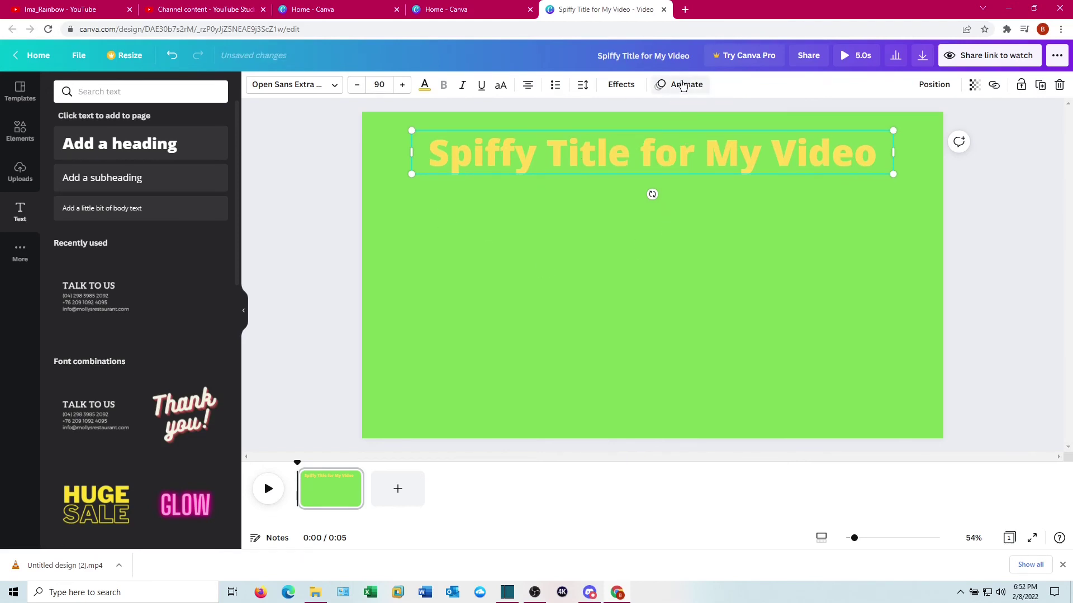
left_click(681, 85)
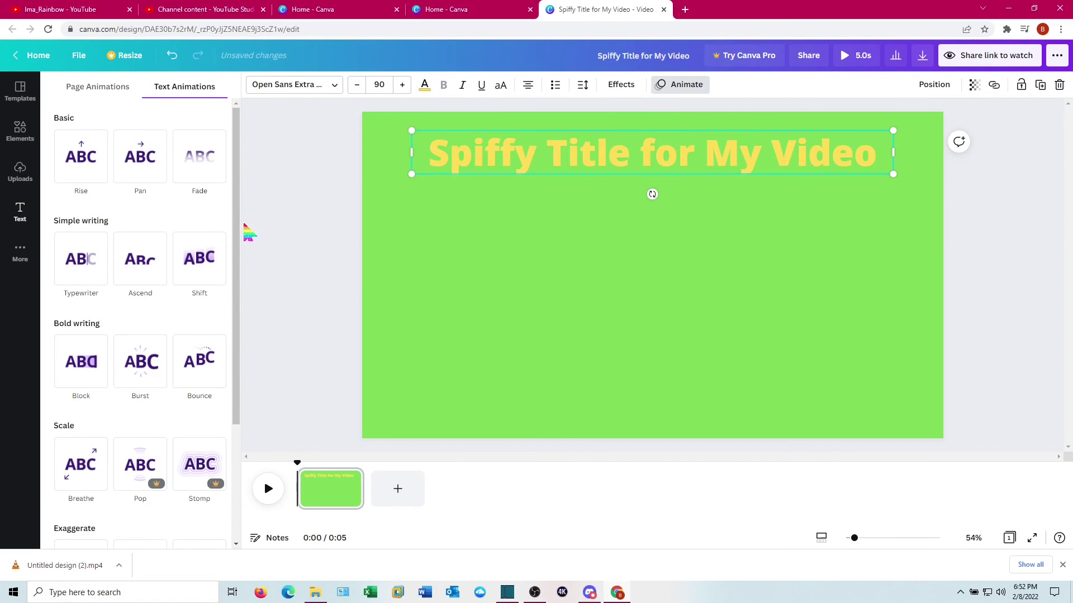
left_click(78, 269)
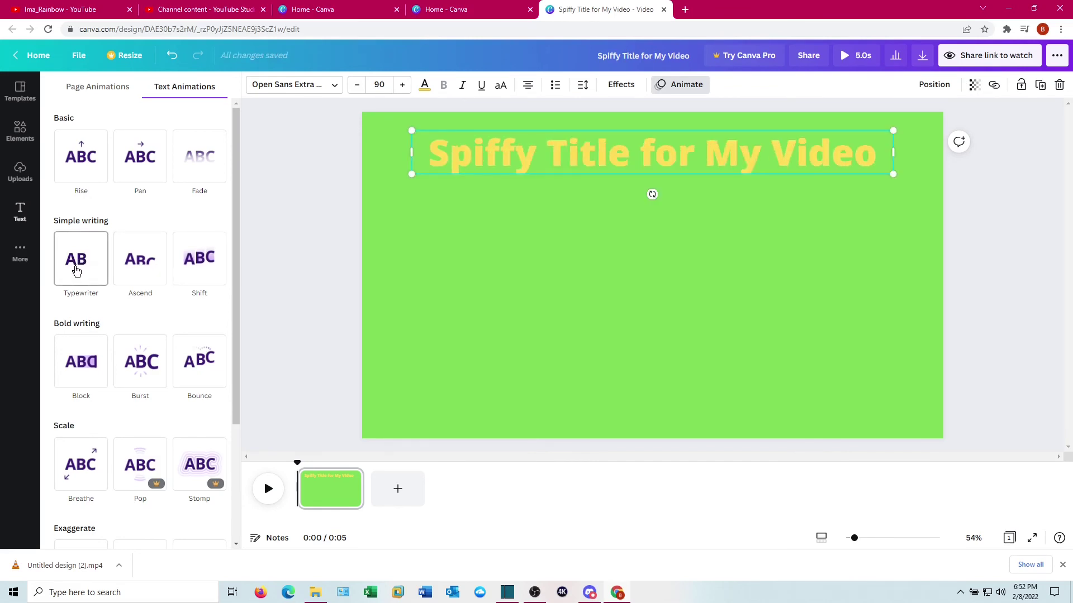
left_click(75, 368)
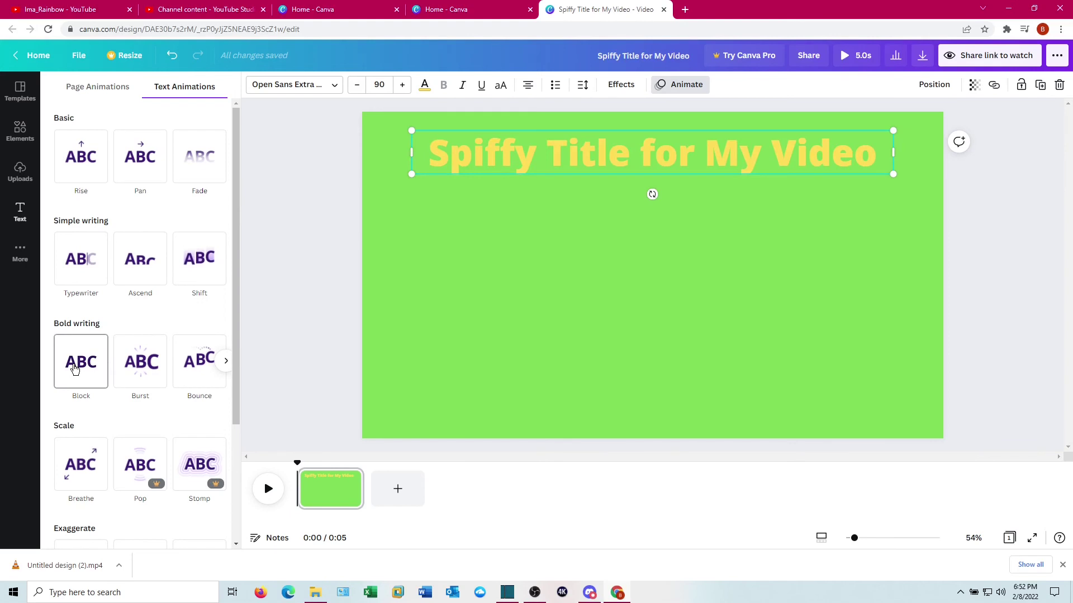
left_click(81, 369)
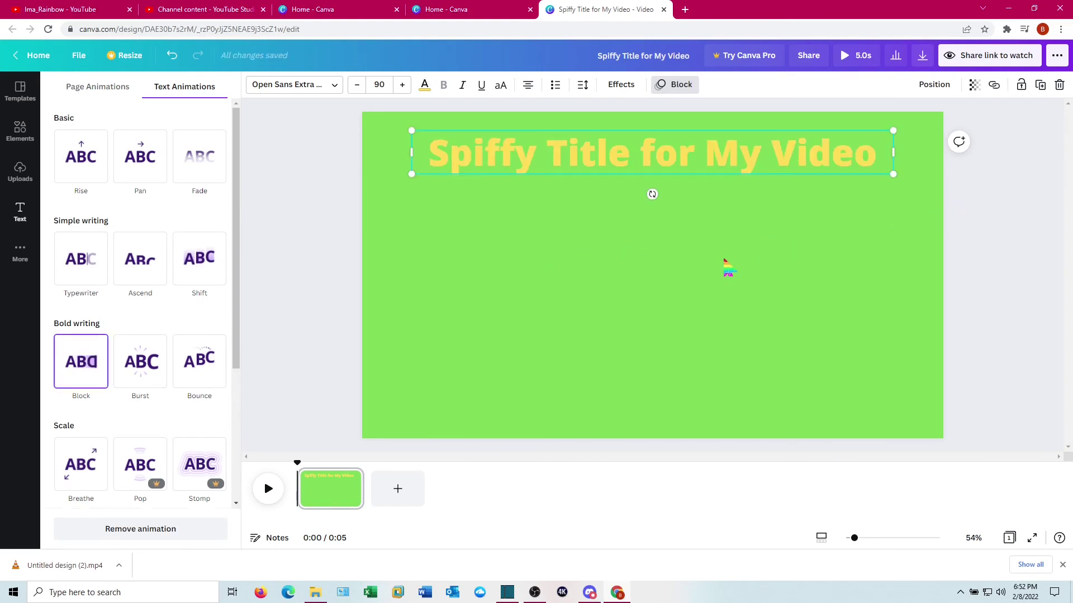
left_click(267, 490)
Step: Download the design as an MP4 video and close the sharing popup
left_click(920, 58)
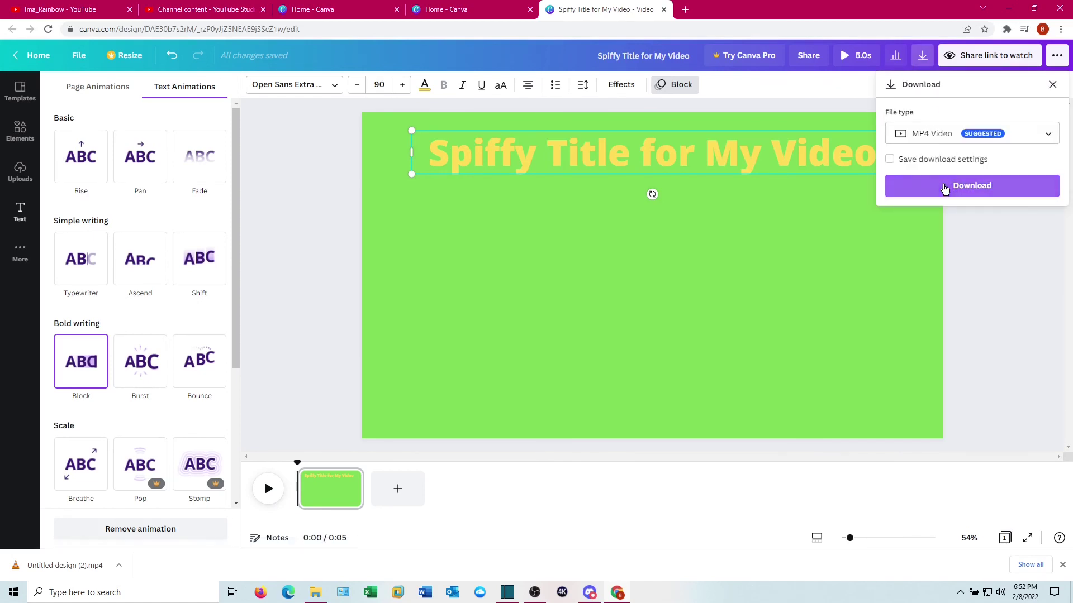
left_click(946, 190)
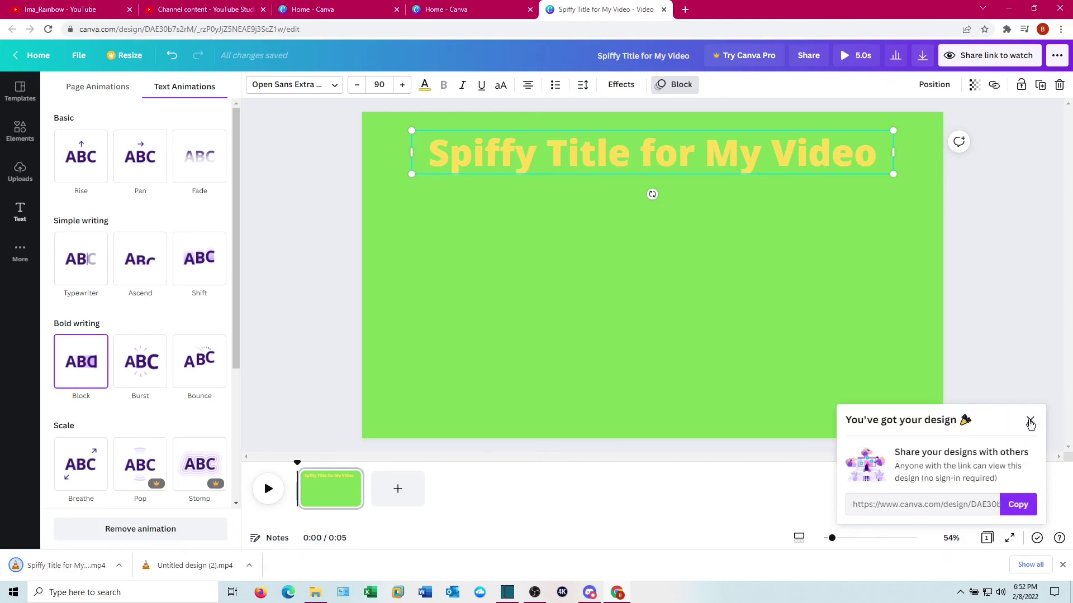
left_click(507, 593)
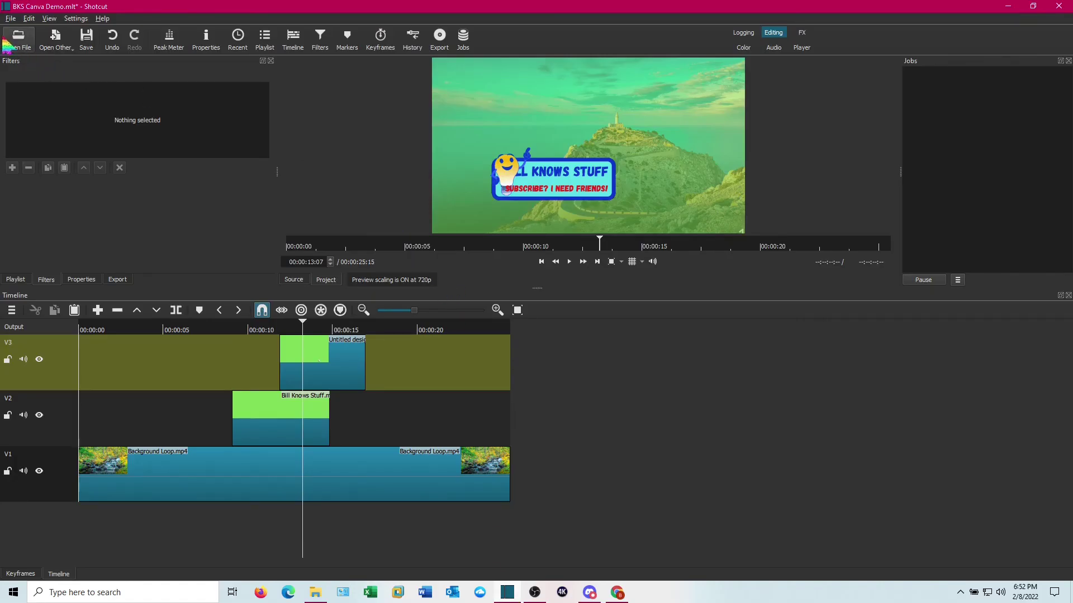
Step: Open 'Spiffy Title for My Video' from Downloads and place it at the start of track V2
left_click(4, 37)
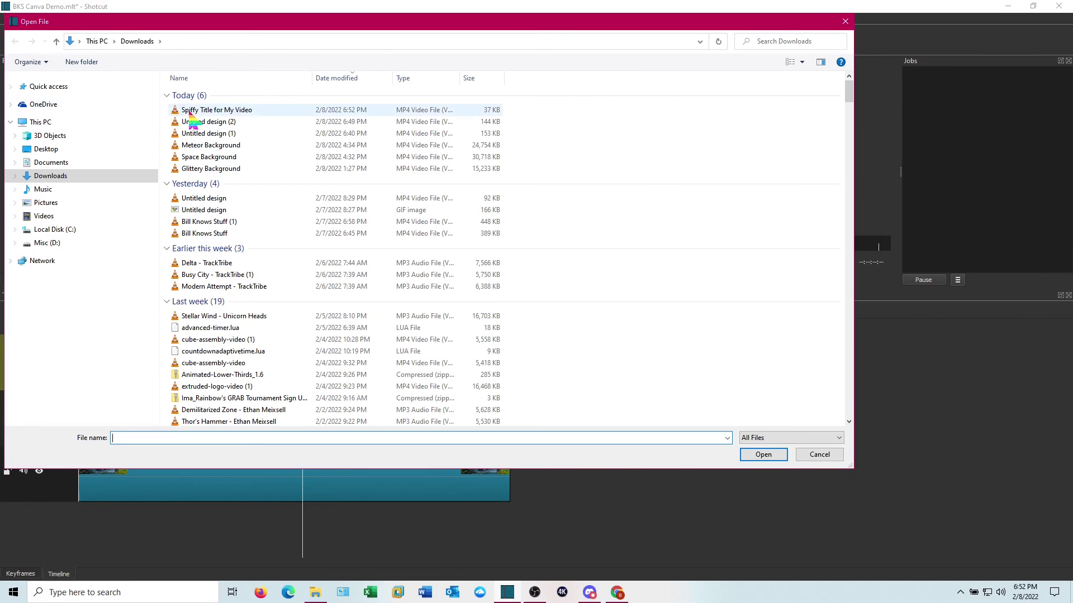
double_click(207, 111)
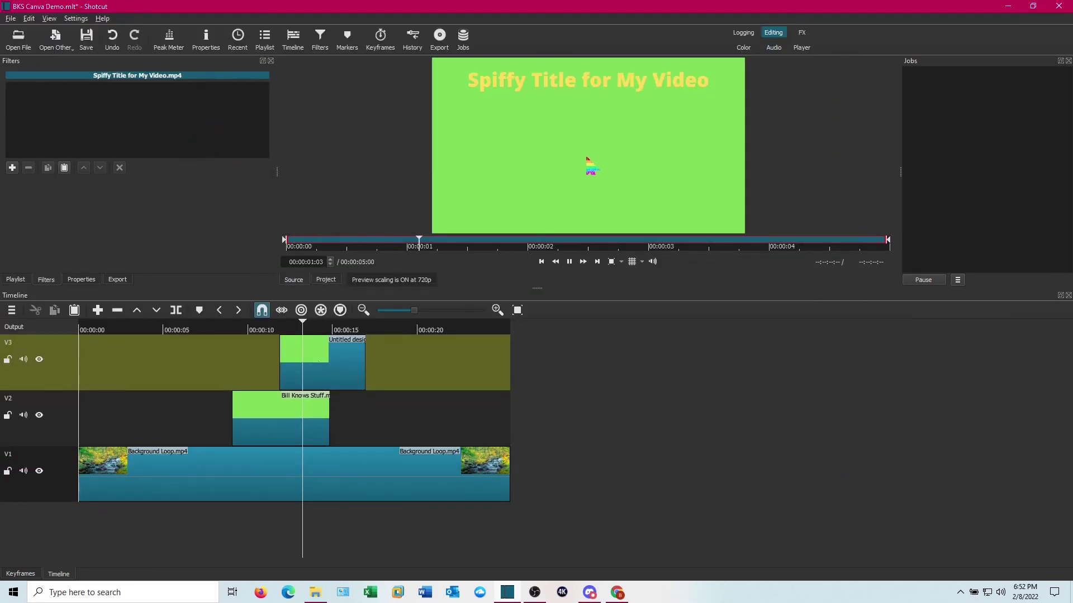
left_click_drag(527, 174, 80, 397)
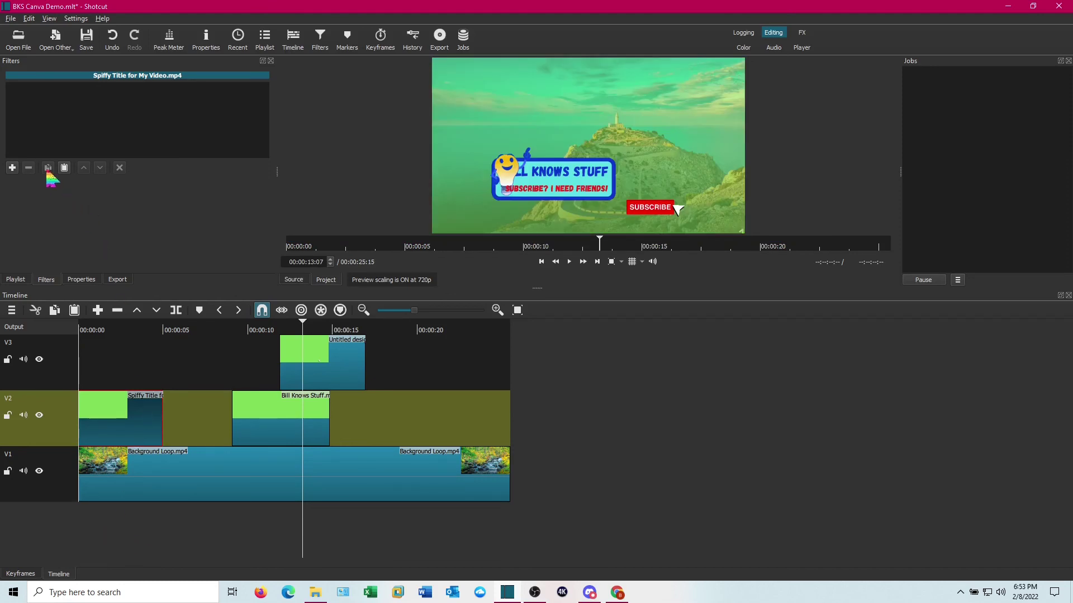
Step: Add a Chroma Key: Simple filter to the title clip, sampling its bright green background as key colour
left_click(13, 168)
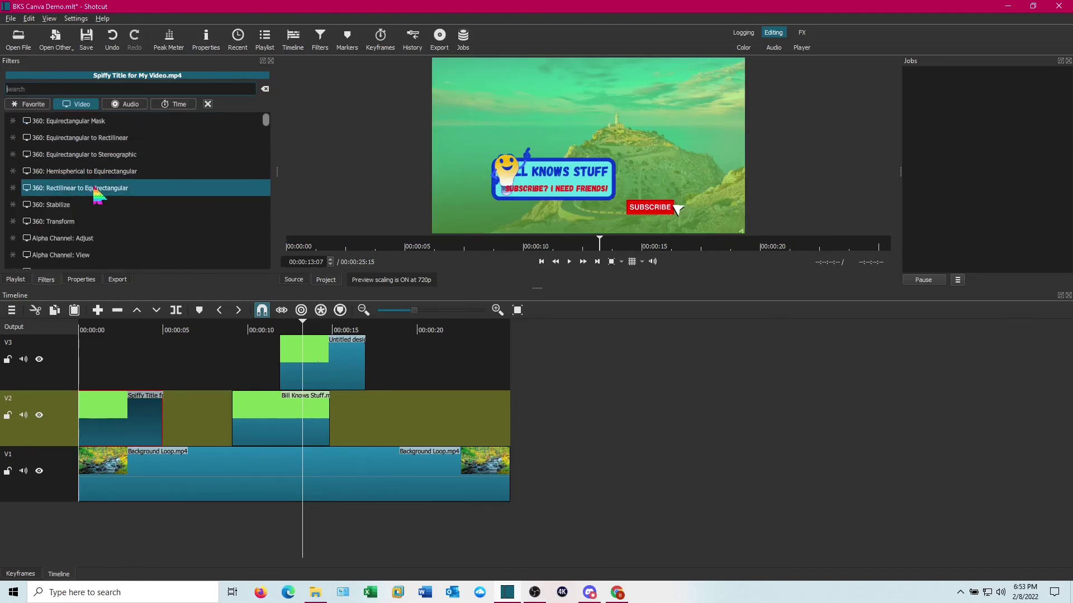
scroll(104, 190, "down", 2)
scroll(109, 218, "down", 5)
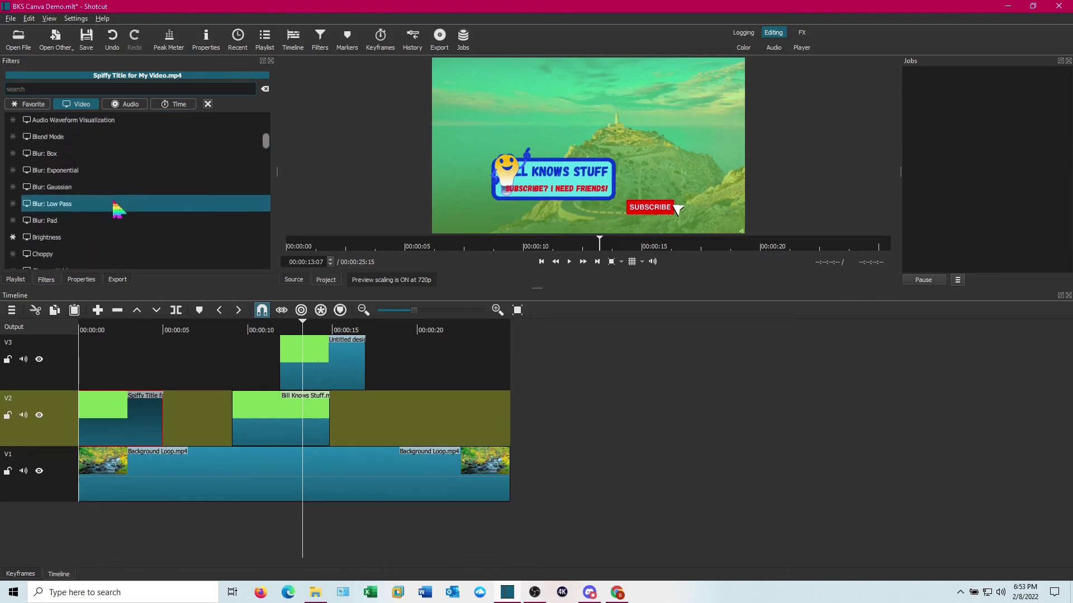
left_click(89, 243)
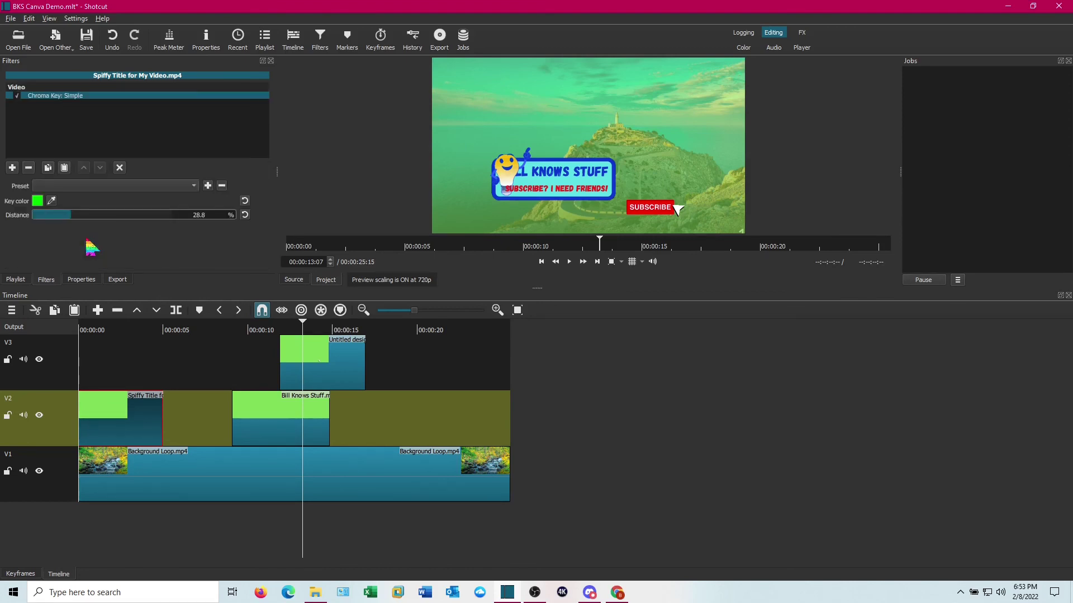
left_click(51, 201)
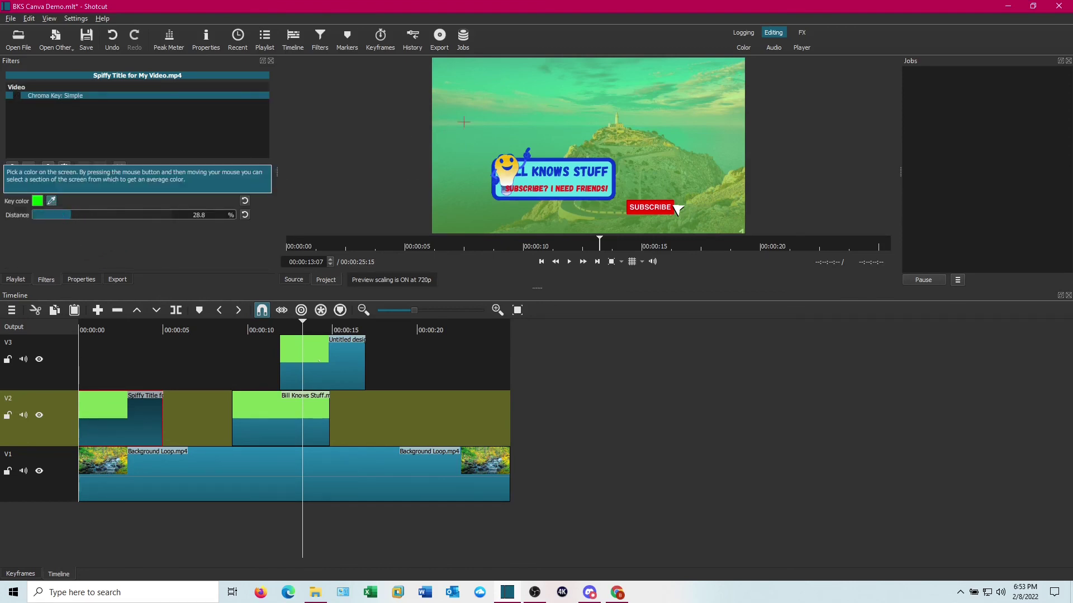
left_click(476, 118)
left_click(116, 528)
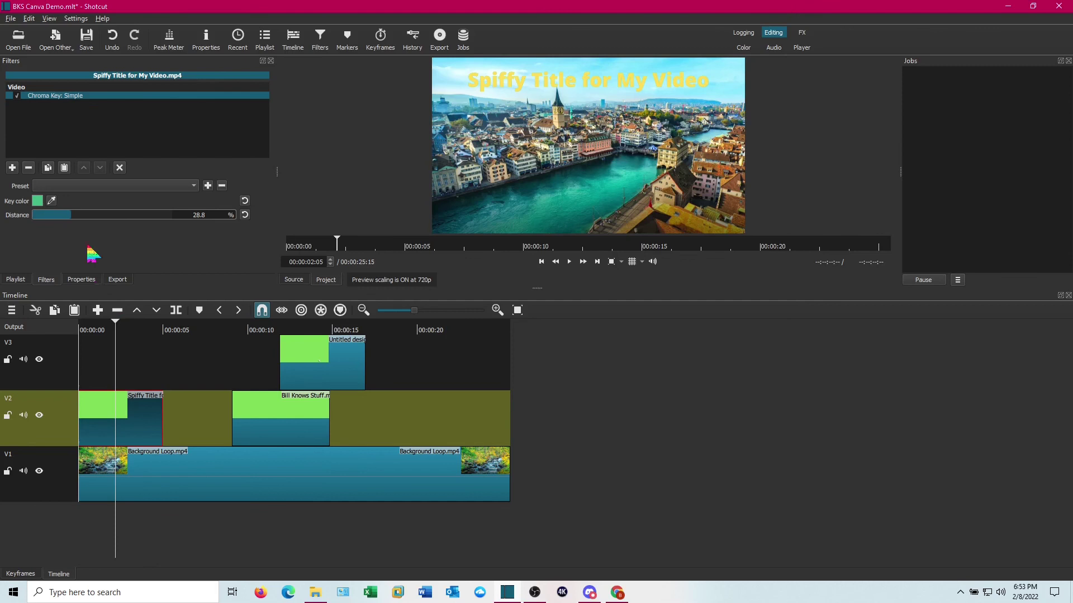
left_click(52, 202)
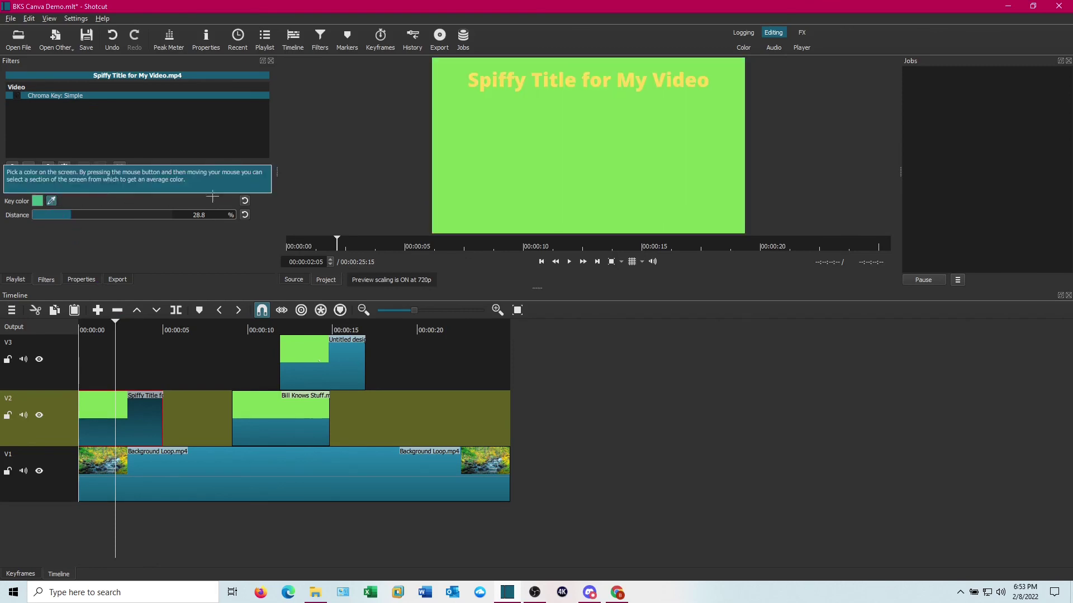
left_click(522, 146)
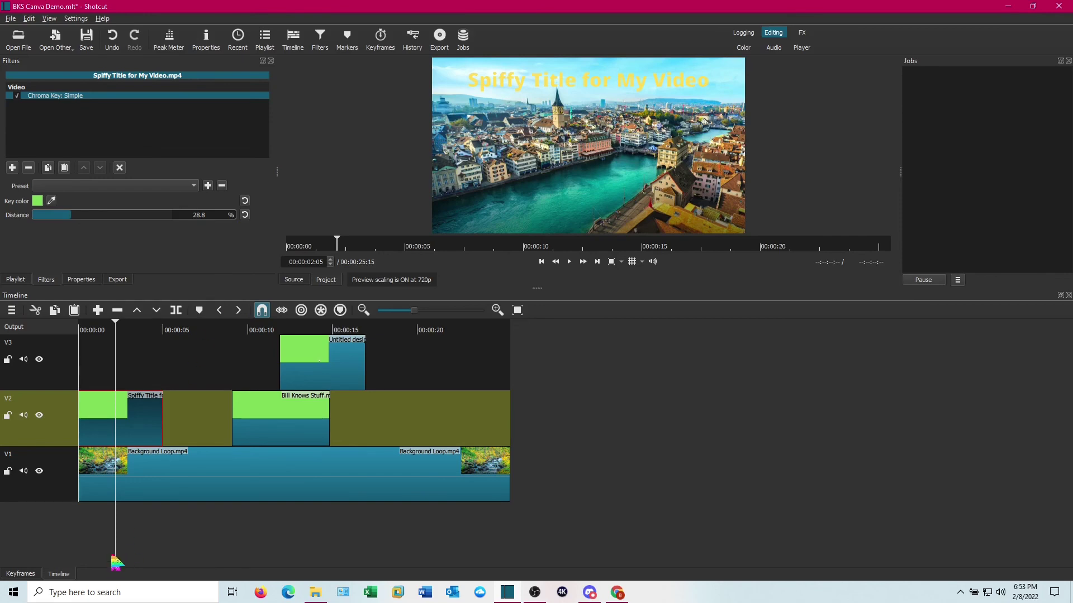
Step: Rewind to the start of the timeline and play the edit to check the keyed title
left_click_drag(114, 562, 58, 532)
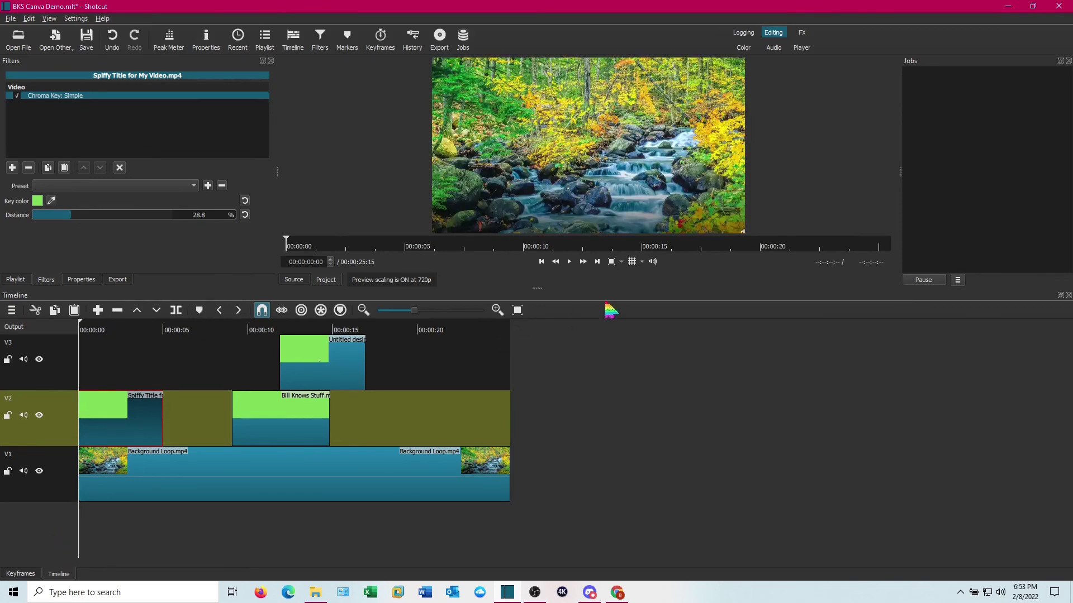
left_click(568, 262)
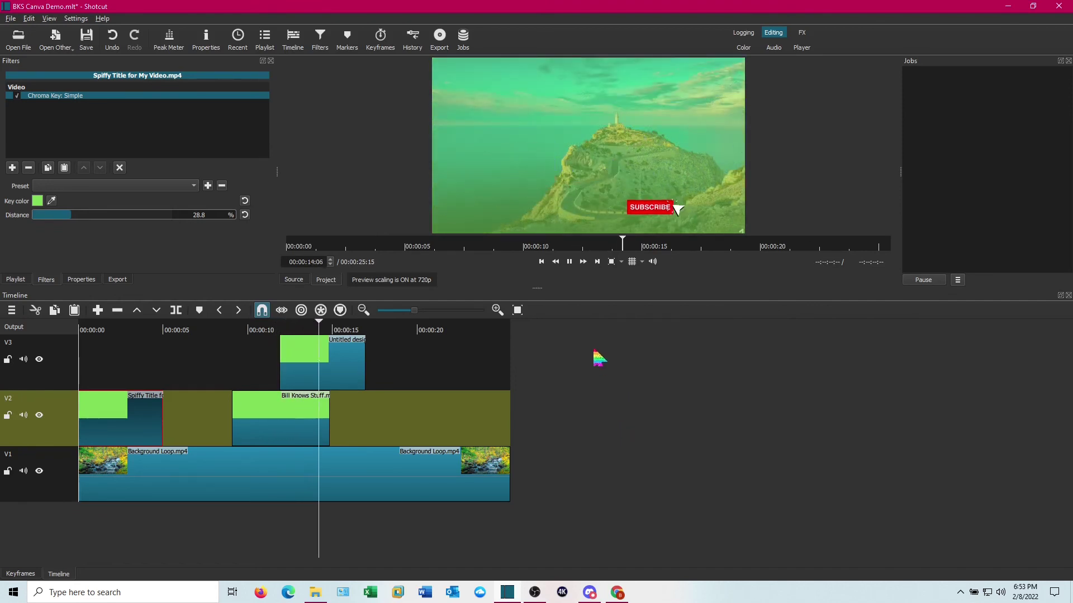
left_click(570, 263)
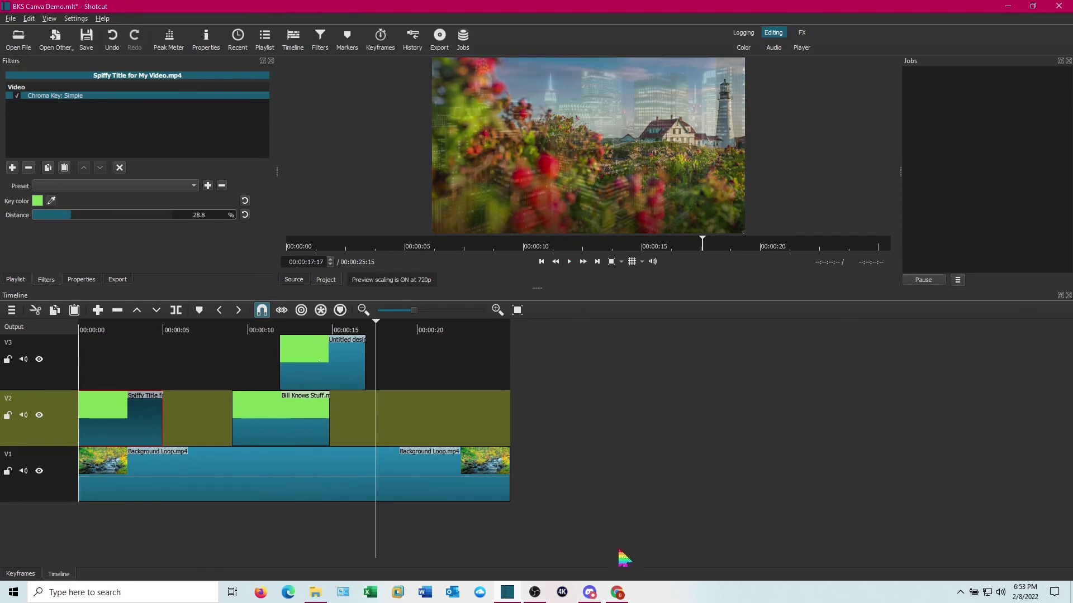
Step: Switch to Chrome showing the Spiffy Title design and close the download bar
left_click(617, 592)
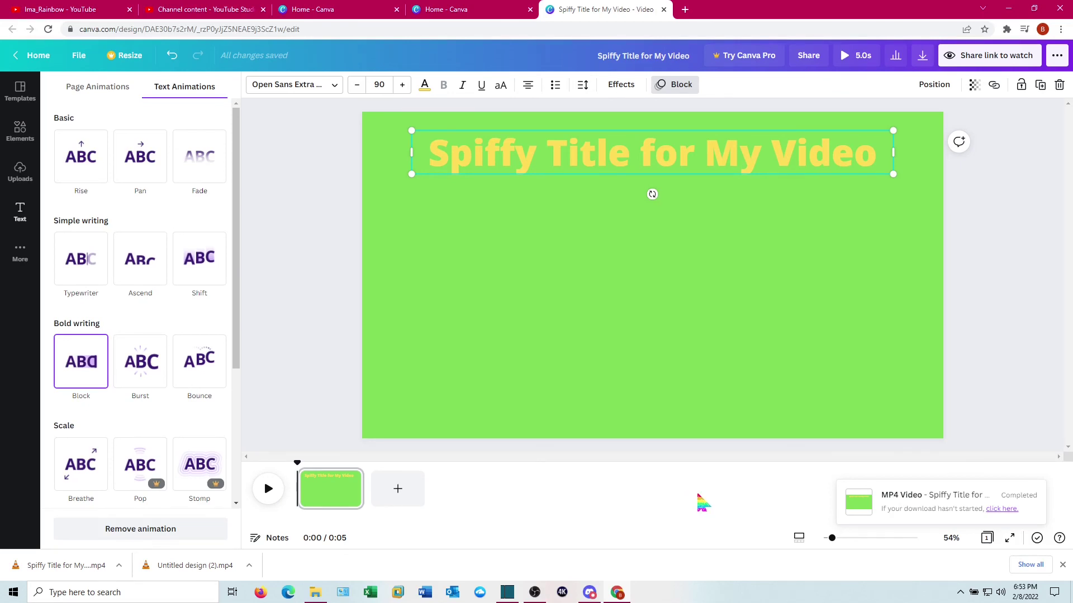
left_click(1062, 565)
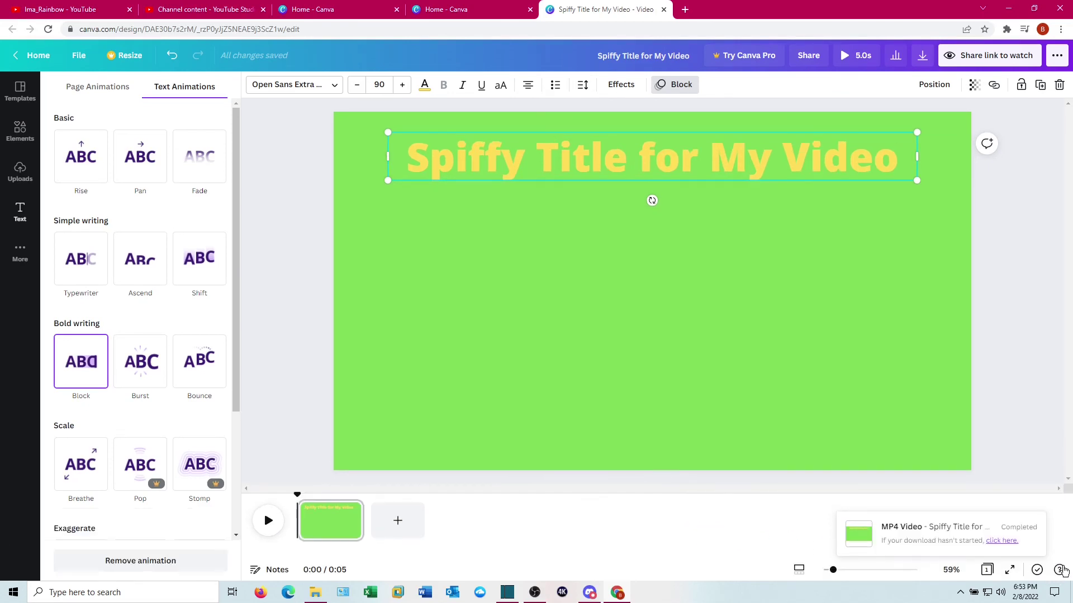